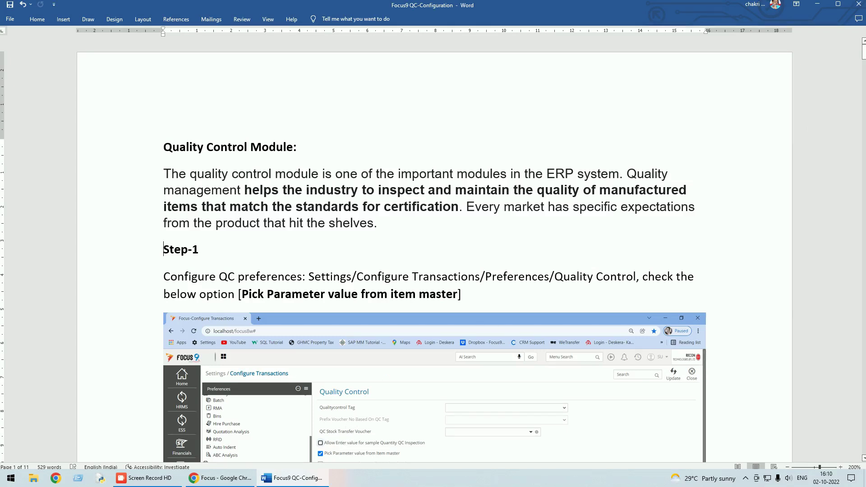
Switch from the Word QC configuration notes to the Focus 9 login page in Chrome
left_click(229, 481)
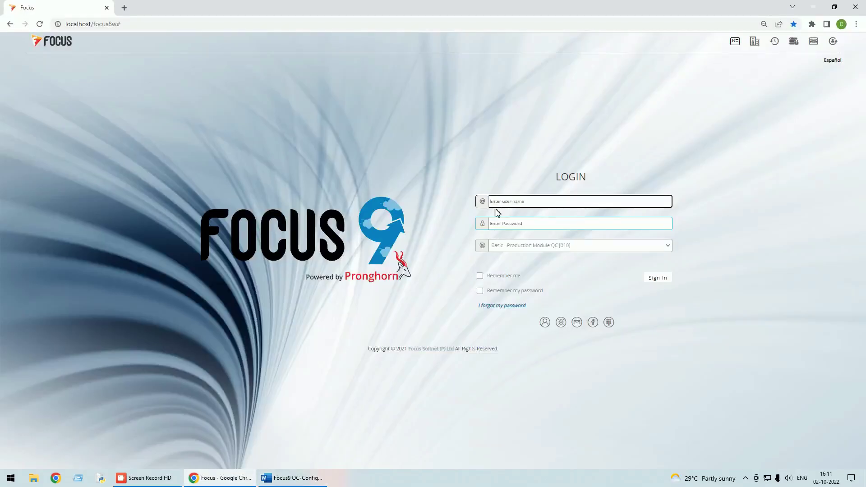
Sign in to Focus 9 with the user name and password, then open the Settings menu
type("su")
key("Tab")
type("s")
key("Return")
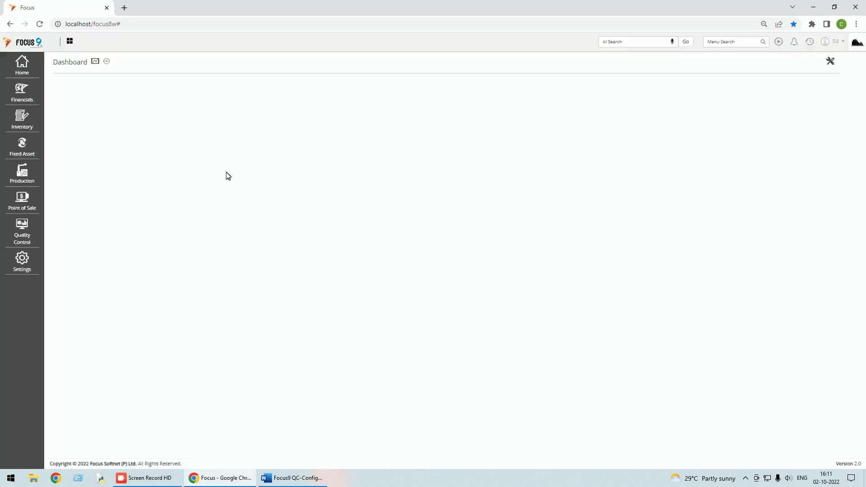
left_click(30, 267)
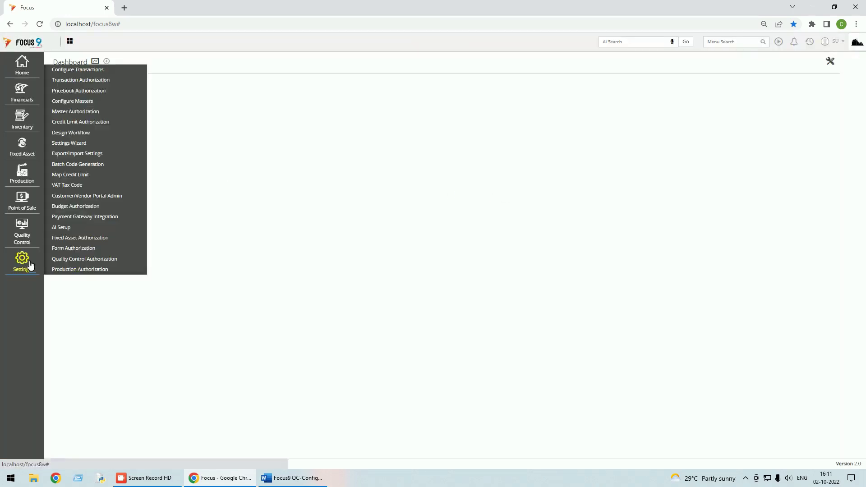
left_click(82, 70)
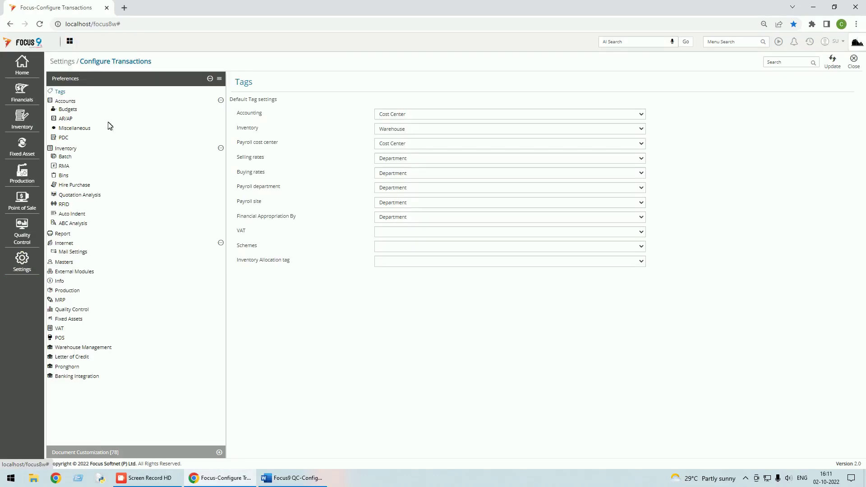
left_click(70, 310)
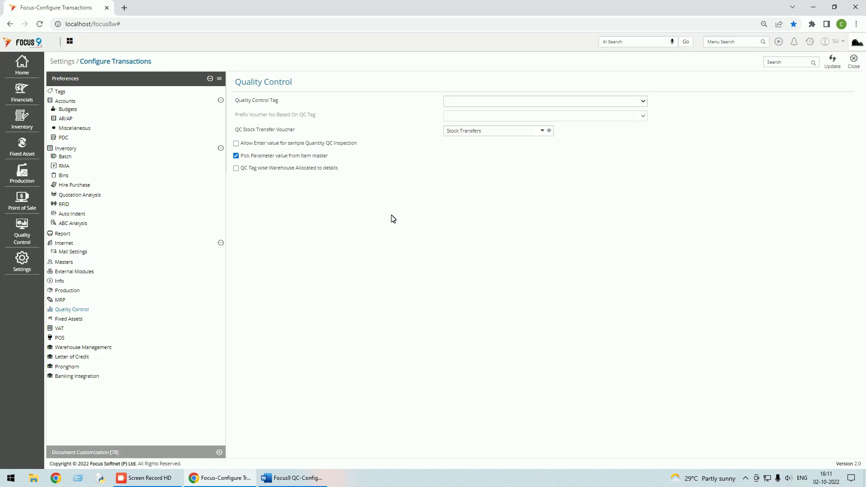
left_click(853, 61)
left_click(292, 477)
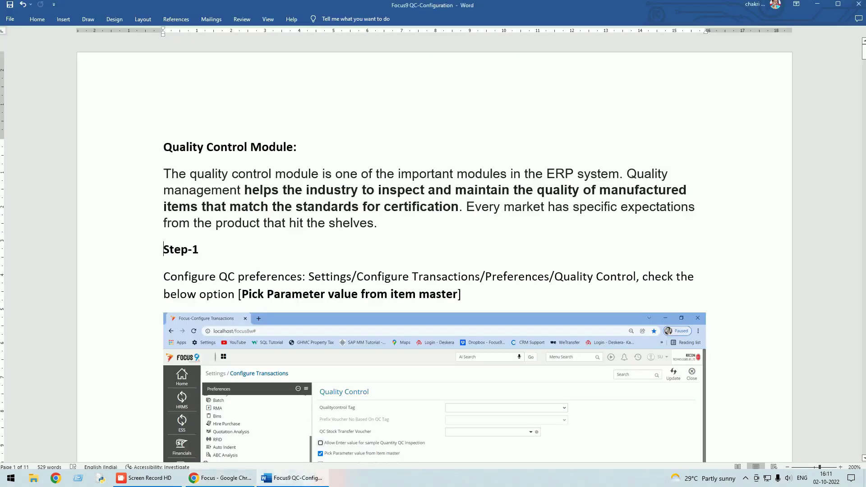
scroll(373, 254, "down", 5)
scroll(373, 253, "down", 3)
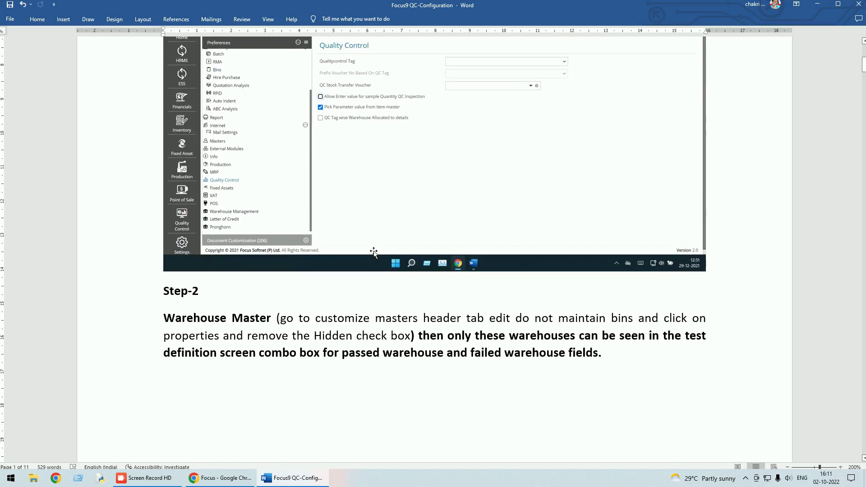
scroll(373, 253, "down", 3)
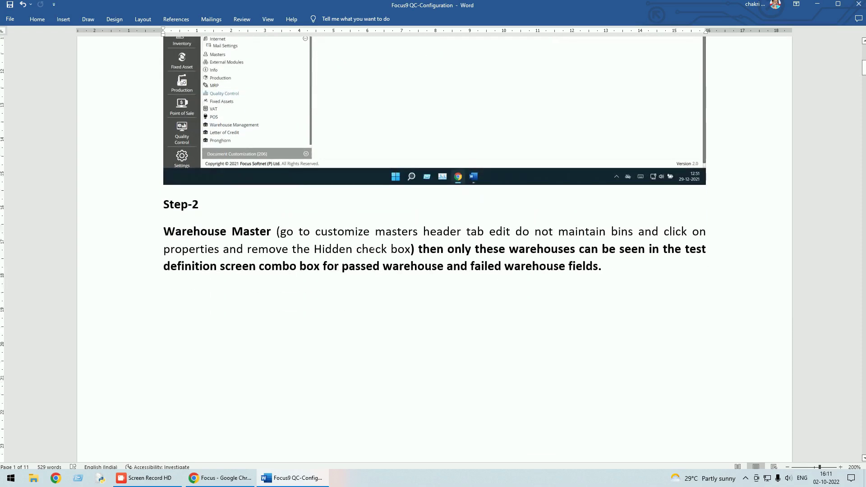
scroll(372, 250, "down", 12)
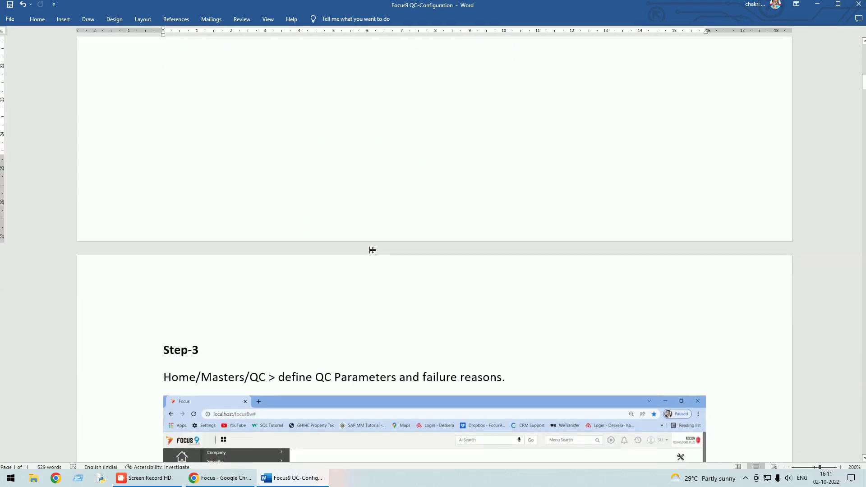
scroll(372, 250, "down", 16)
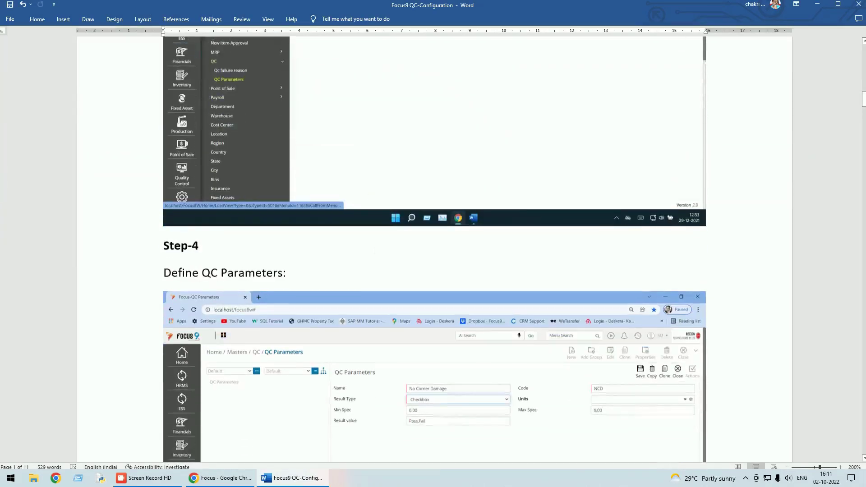
scroll(374, 251, "down", 19)
scroll(433, 249, "down", 1)
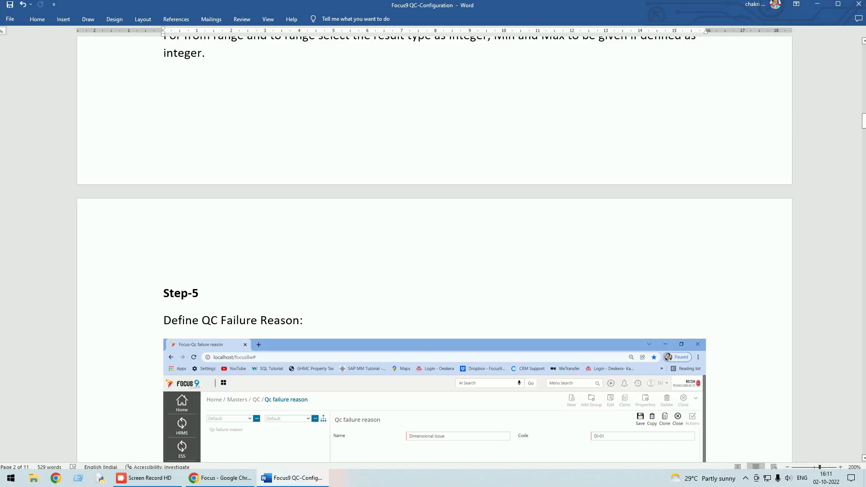
scroll(433, 249, "down", 12)
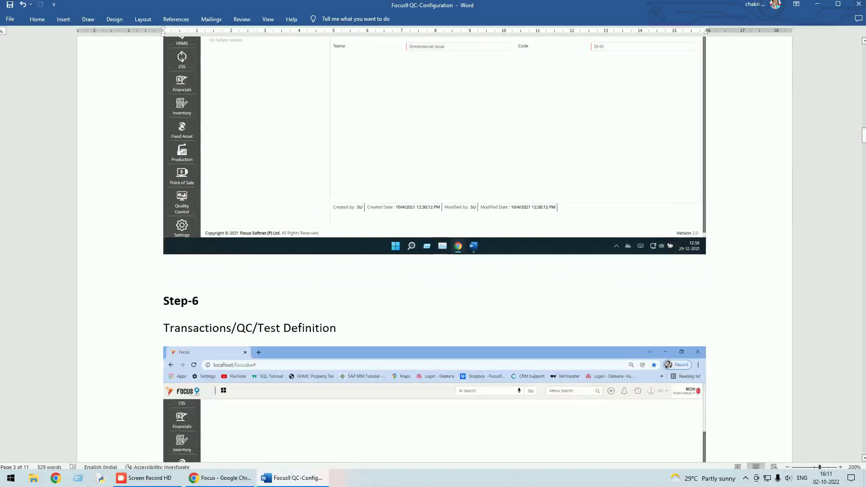
scroll(311, 285, "down", 20)
scroll(312, 283, "down", 10)
scroll(313, 282, "up", 7)
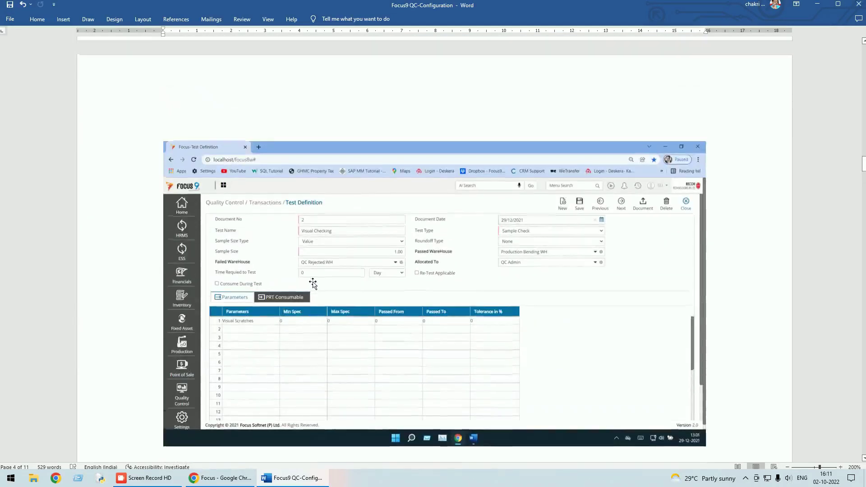
scroll(313, 283, "up", 15)
scroll(313, 283, "up", 15)
scroll(312, 283, "up", 20)
scroll(313, 282, "down", 3)
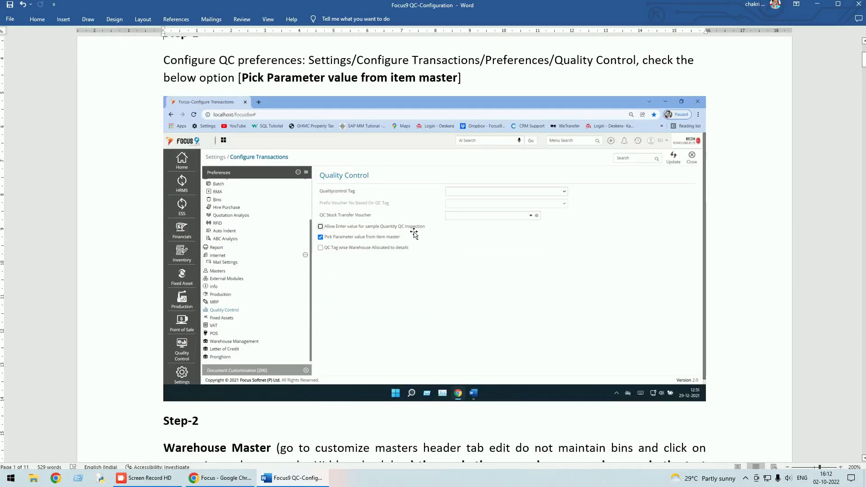
left_click(232, 479)
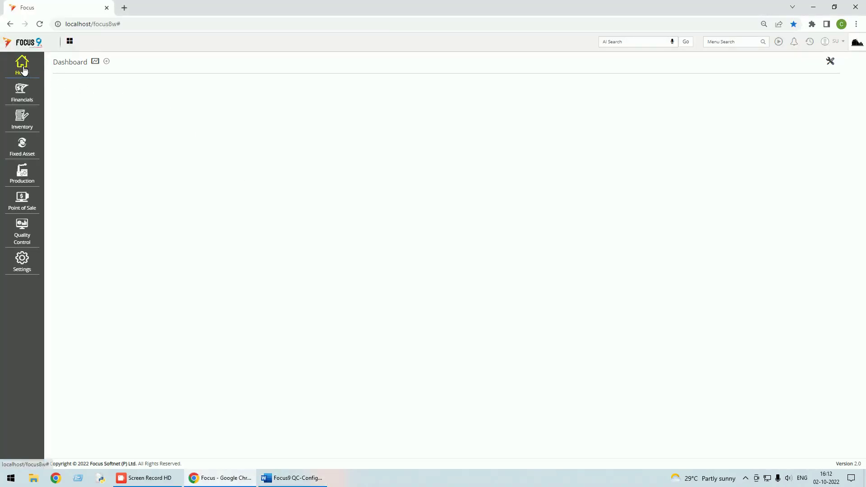
left_click(26, 236)
left_click(75, 220)
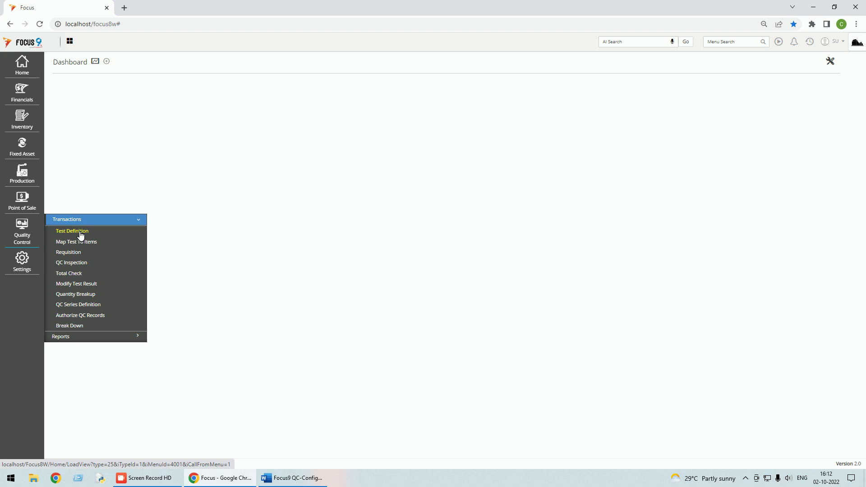
left_click(81, 234)
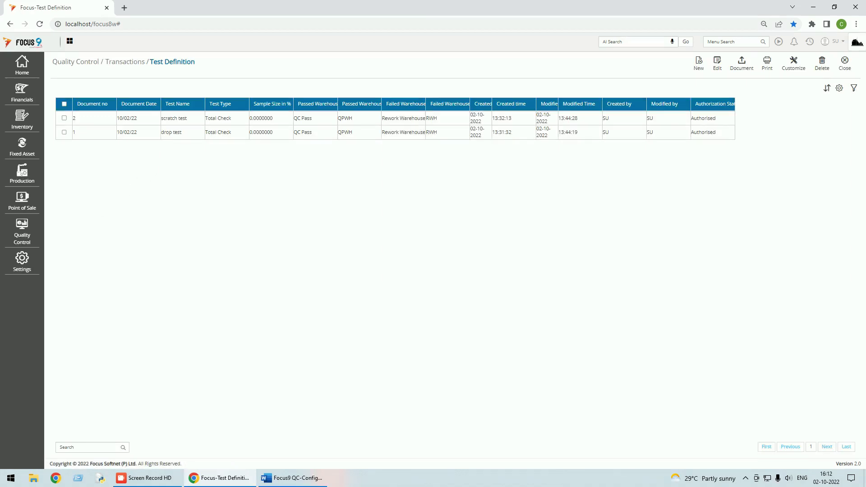
left_click(700, 67)
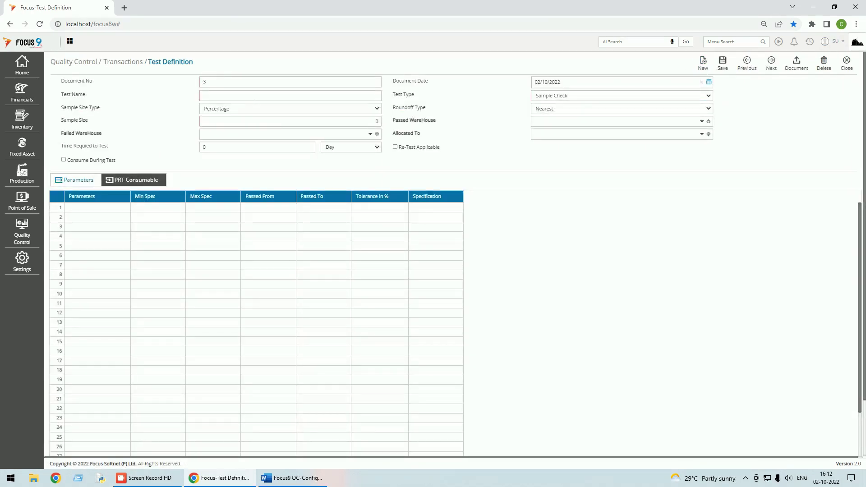
left_click(256, 96)
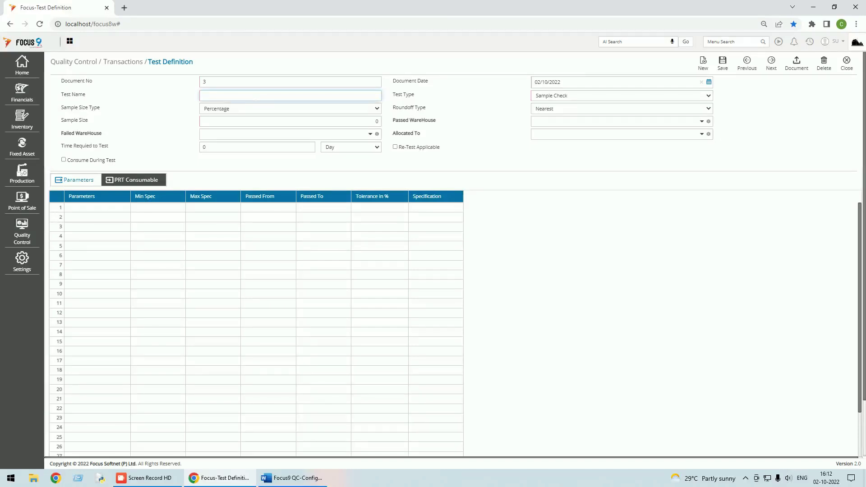
left_click(709, 97)
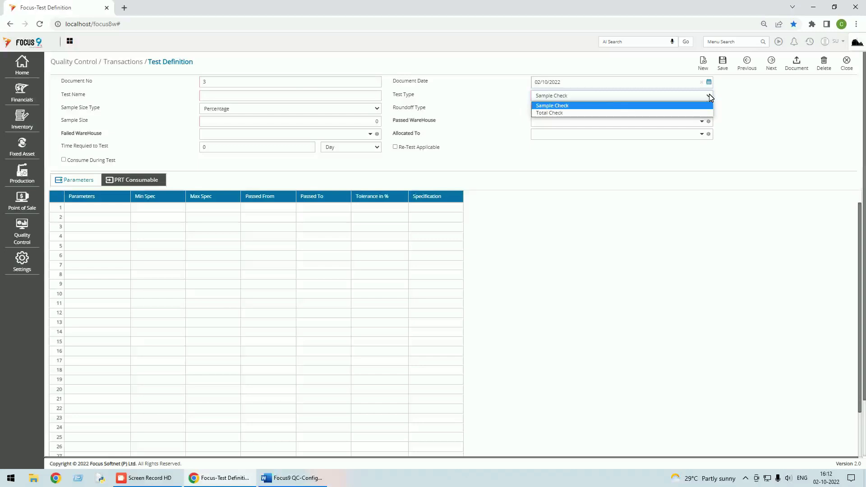
left_click(575, 114)
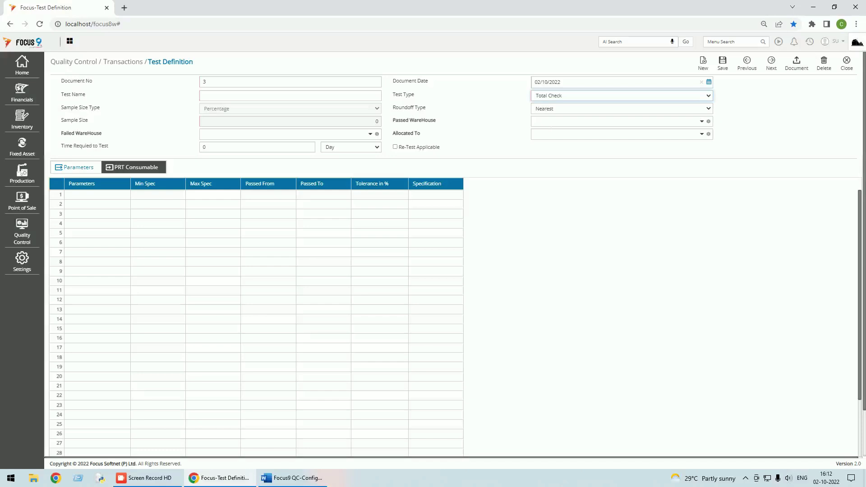
left_click(113, 199)
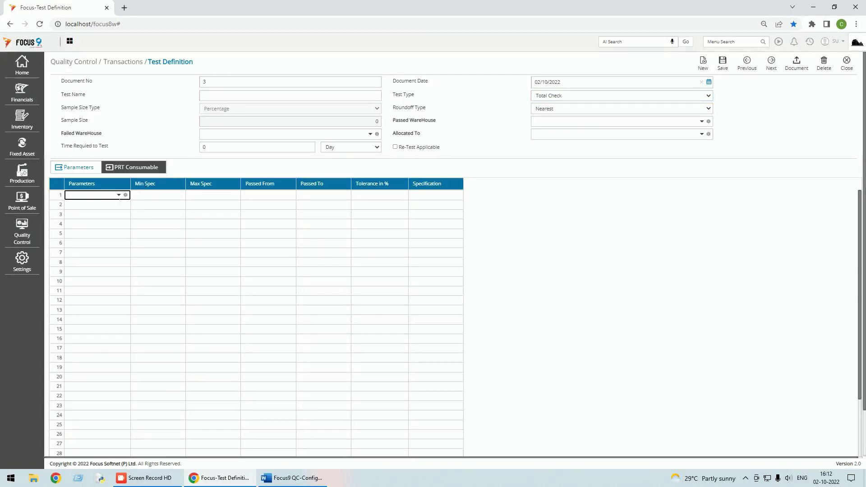
left_click(120, 195)
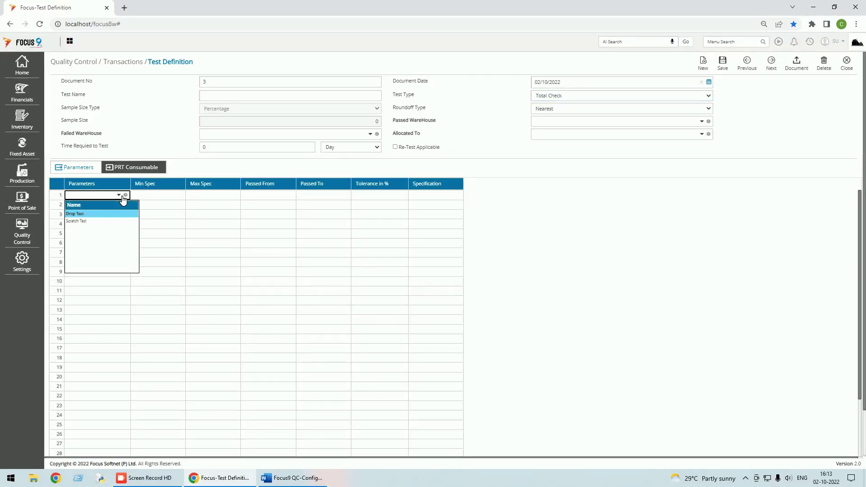
key("Return")
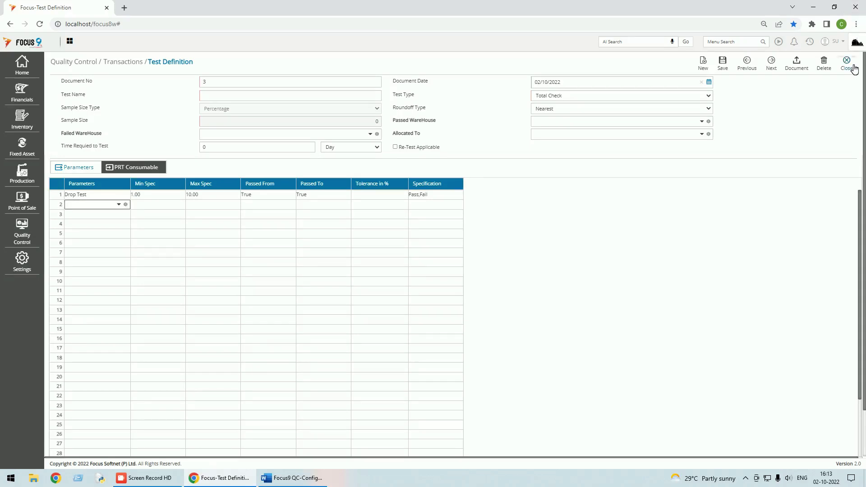
left_click(854, 68)
left_click(476, 76)
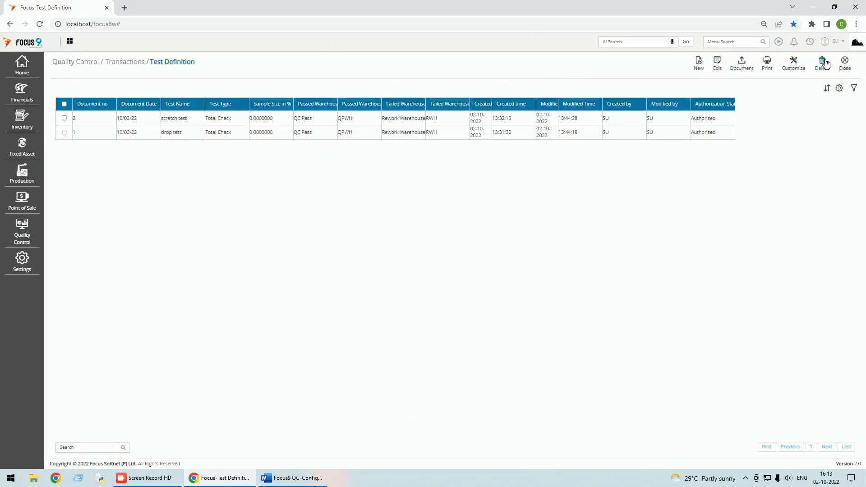
left_click(845, 63)
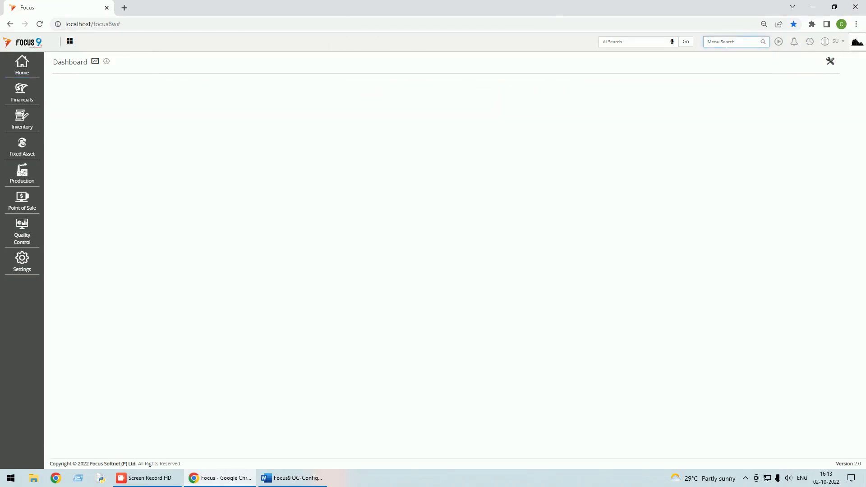
Reach Home > Masters > QC > QC Parameters and start a blank new parameter
type("qc")
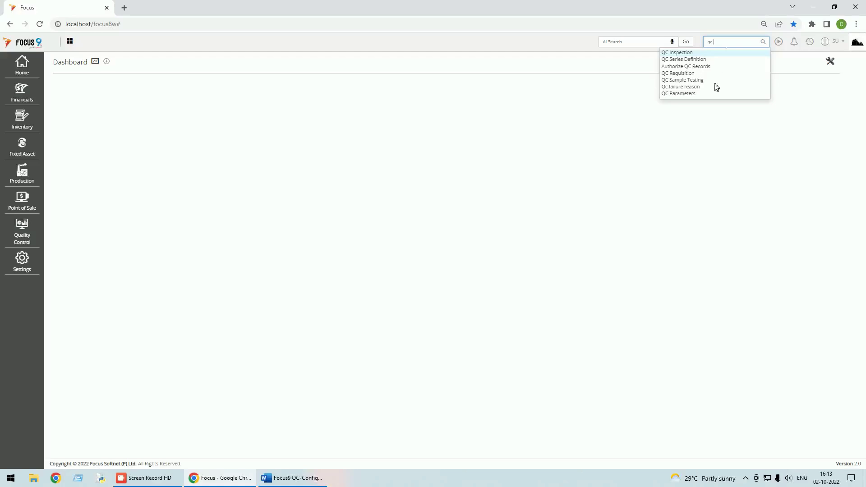
left_click(684, 95)
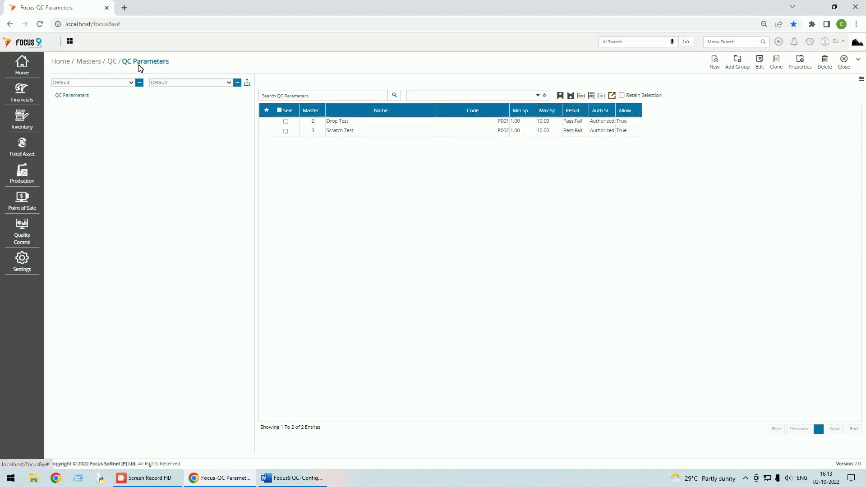
left_click(26, 68)
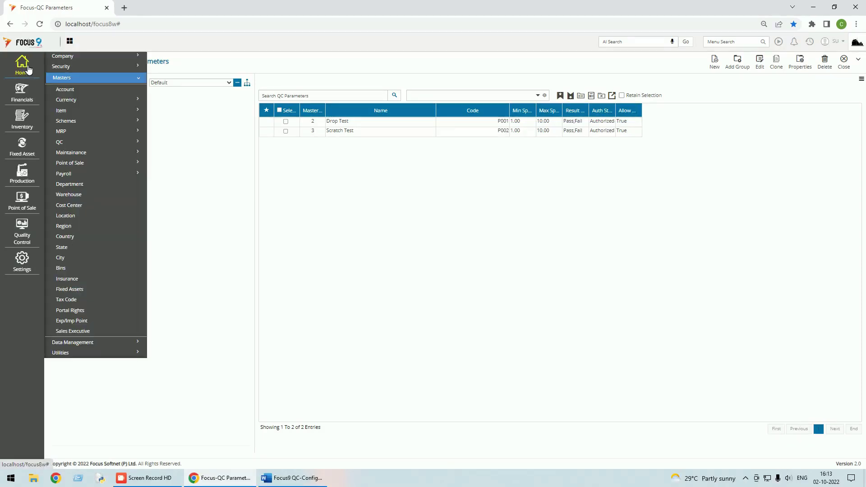
left_click(74, 143)
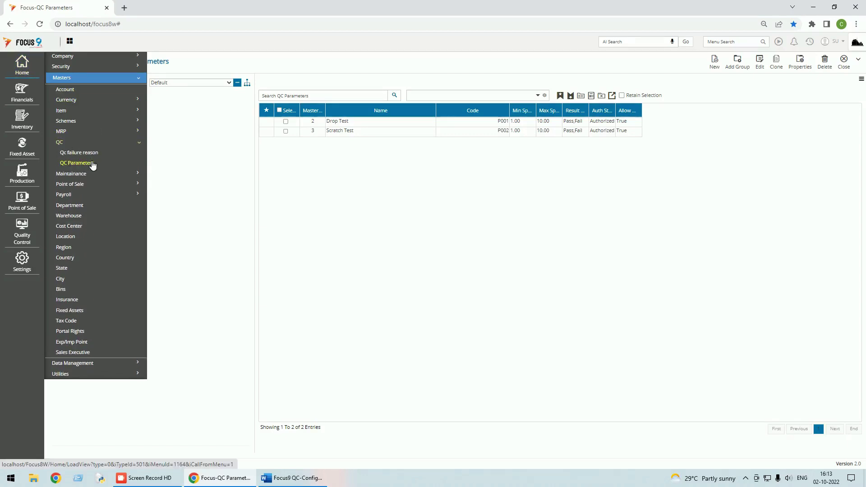
left_click(91, 164)
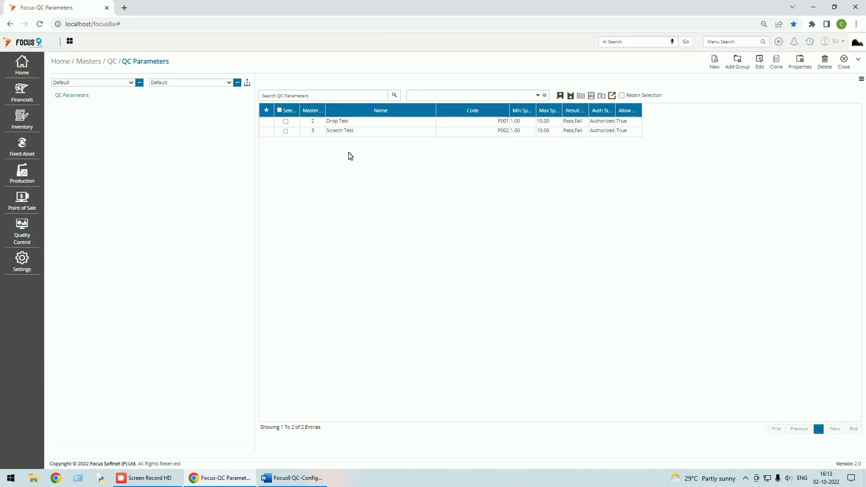
left_click(714, 63)
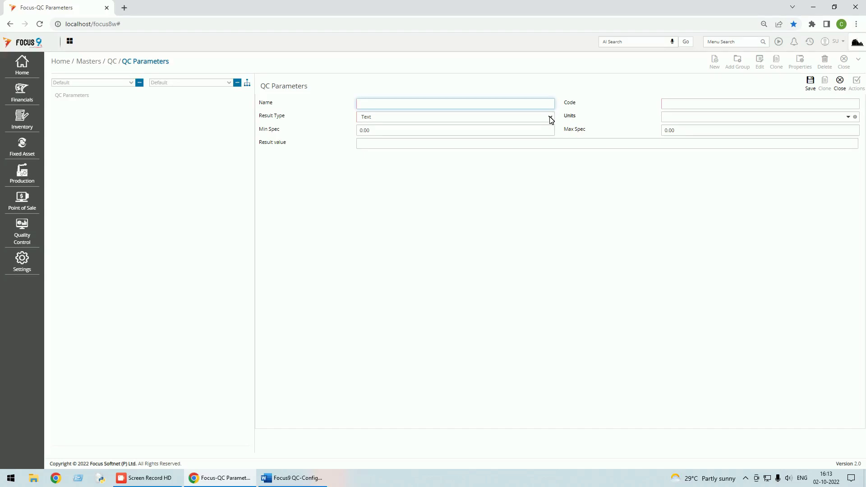
Review the result type choices, then discard the blank new QC parameter
left_click(551, 119)
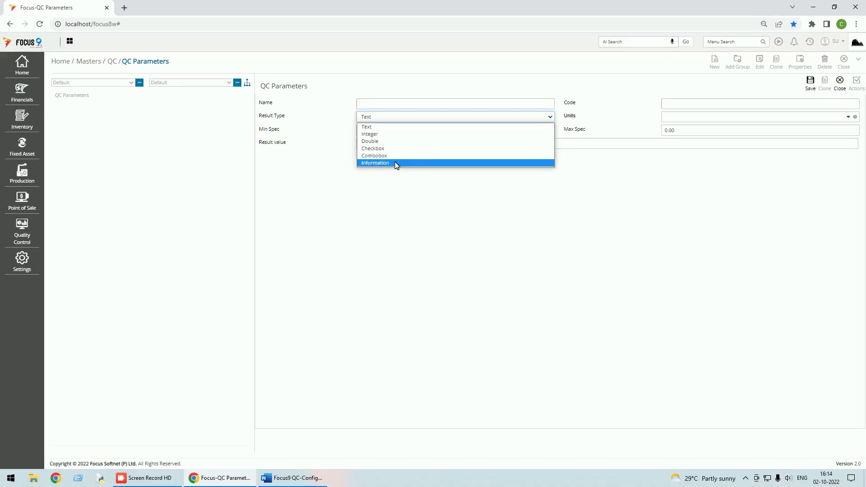
left_click(752, 185)
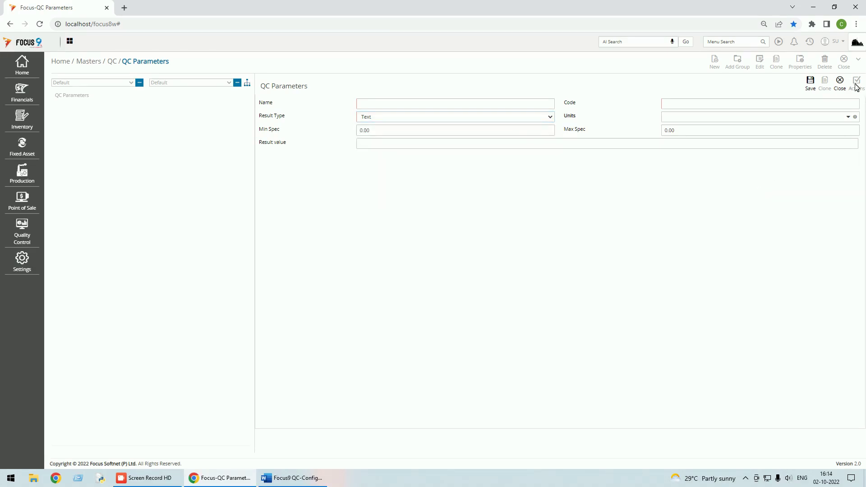
left_click(840, 83)
Set Drop Test's Min Spec and Max Spec to 0 and save it
left_click(369, 126)
left_click(761, 65)
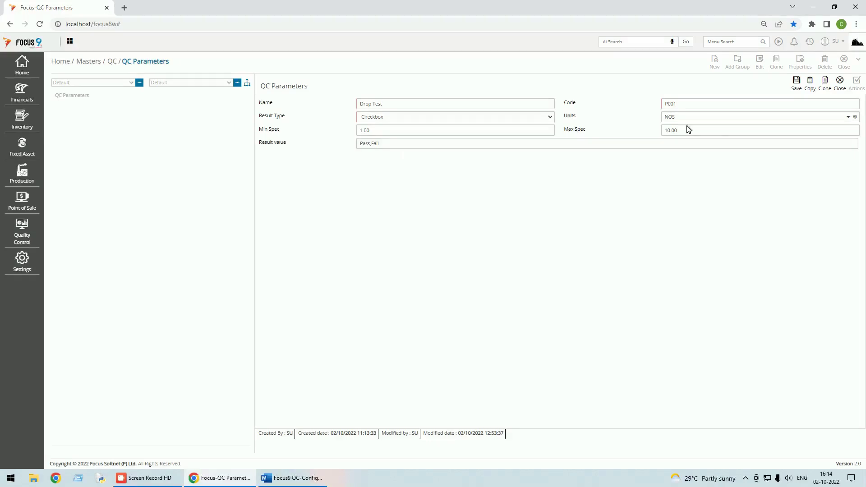
key("Tab")
type("0")
key("Tab")
type("0")
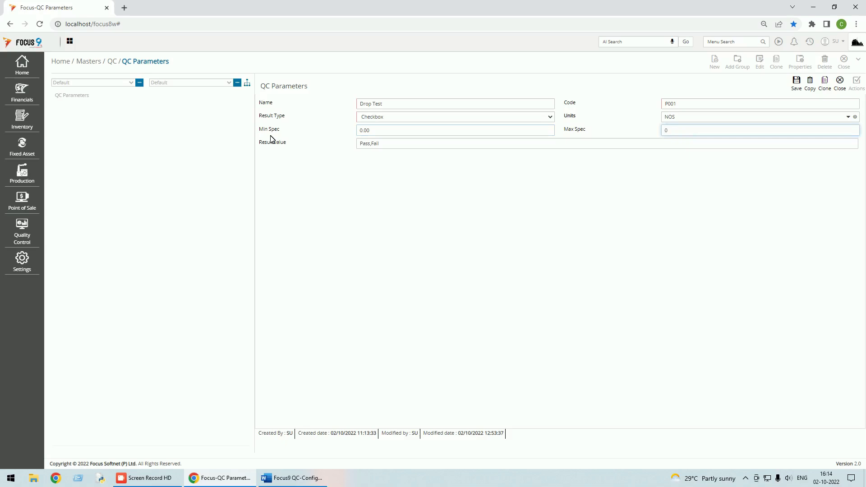
left_click(794, 84)
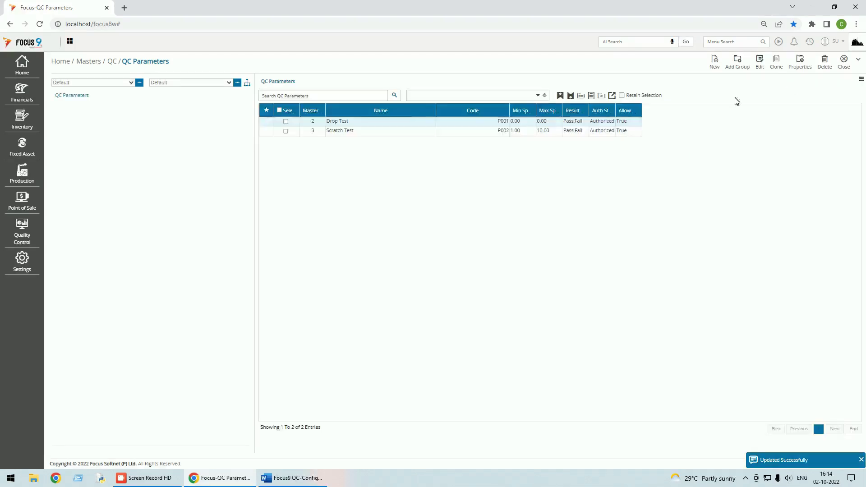
double_click(400, 131)
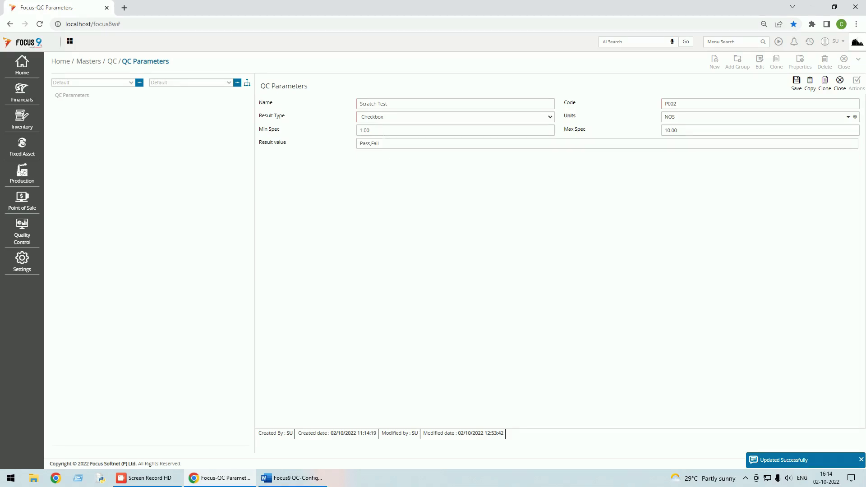
Enter 0 for Scratch Test's Min Spec and Max Spec, save, and close QC Parameters
left_click(369, 130)
key("ctrl+a")
type("0")
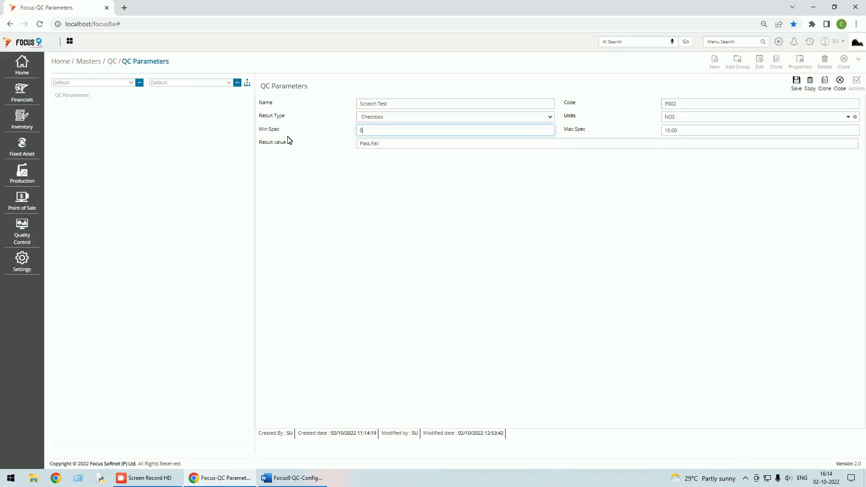
key("Tab")
type("0")
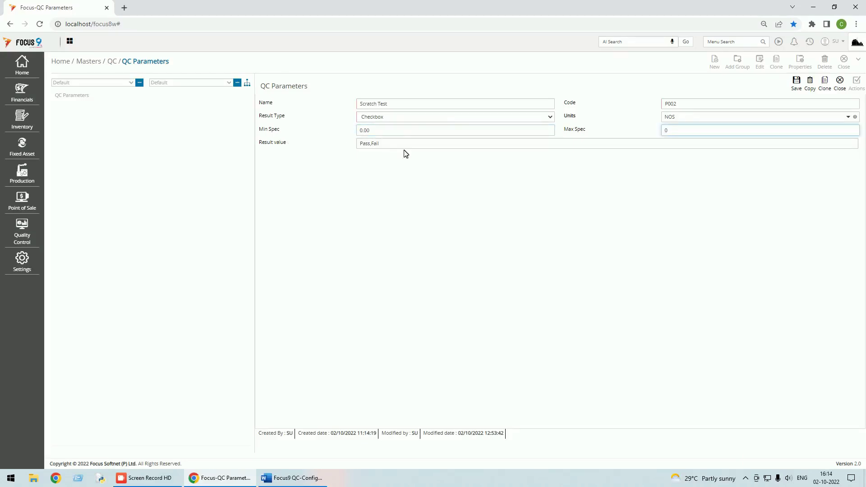
left_click(796, 81)
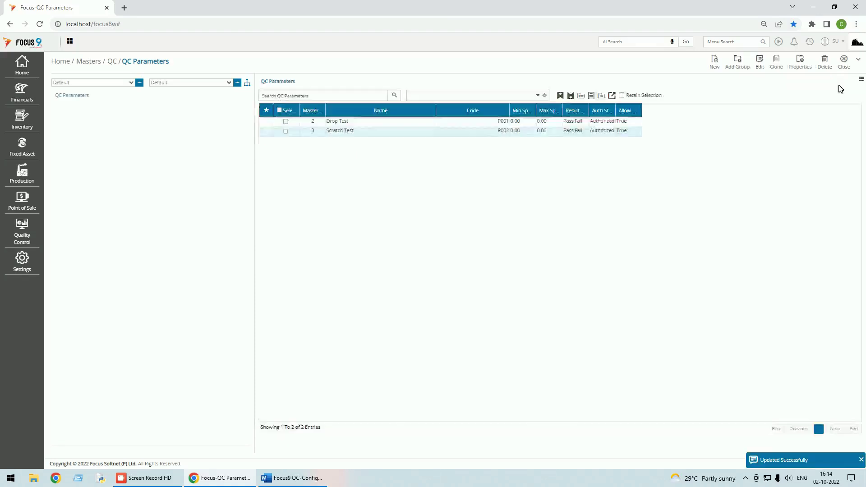
left_click(844, 63)
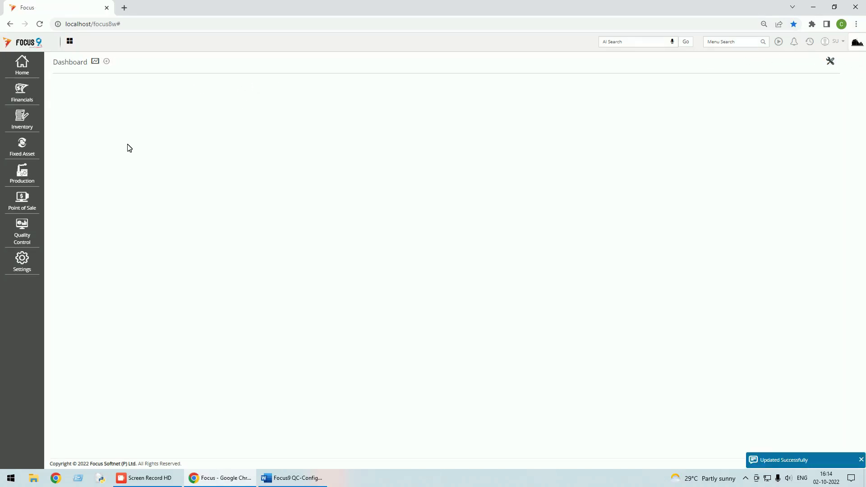
Open the FG item from the Finished Goods group of the Item master
left_click(25, 68)
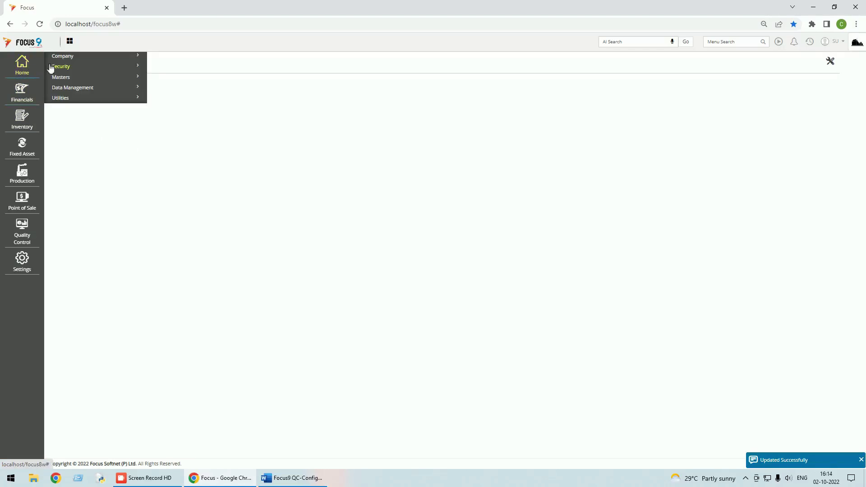
left_click(61, 77)
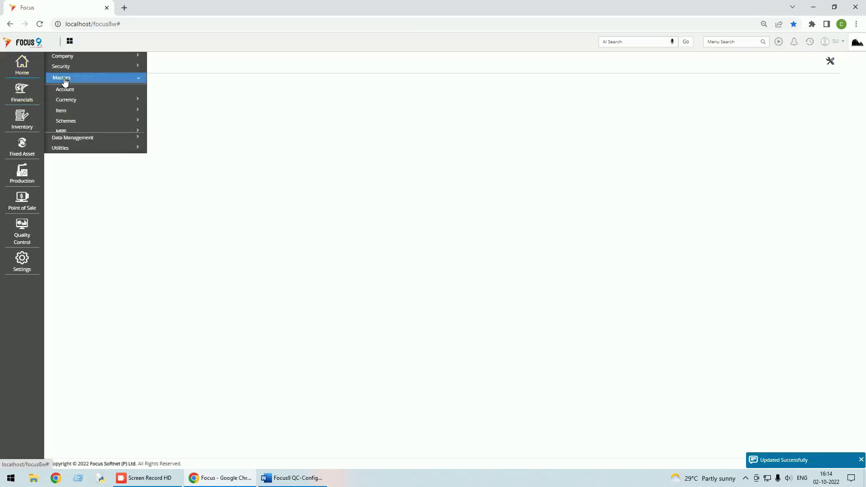
left_click(69, 113)
left_click(69, 121)
left_click(82, 107)
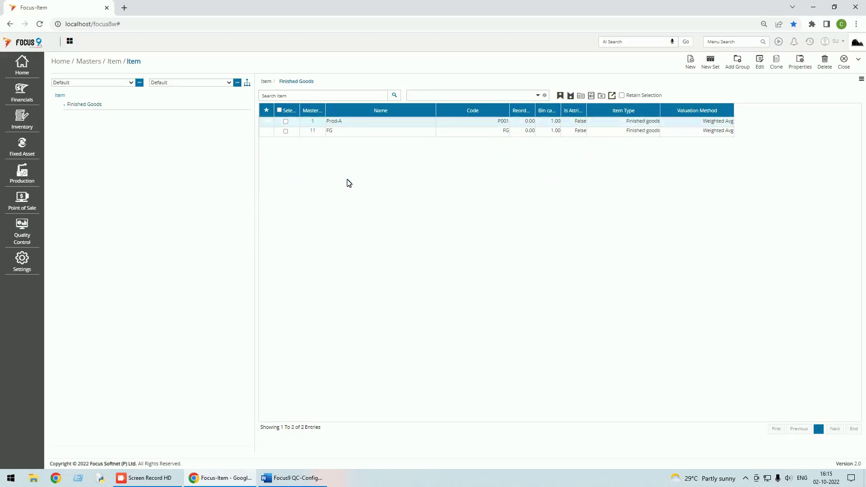
double_click(342, 135)
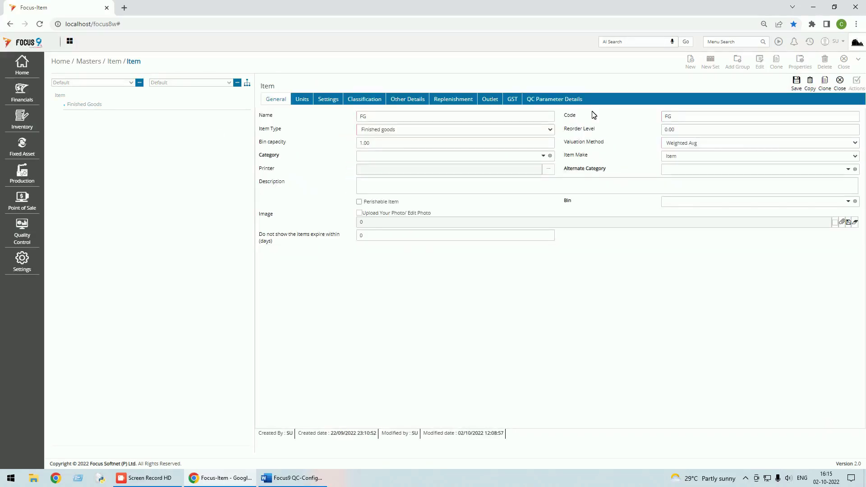
Save FG with its Drop Test and Scratch Test QC parameters and close the Item master
left_click(563, 102)
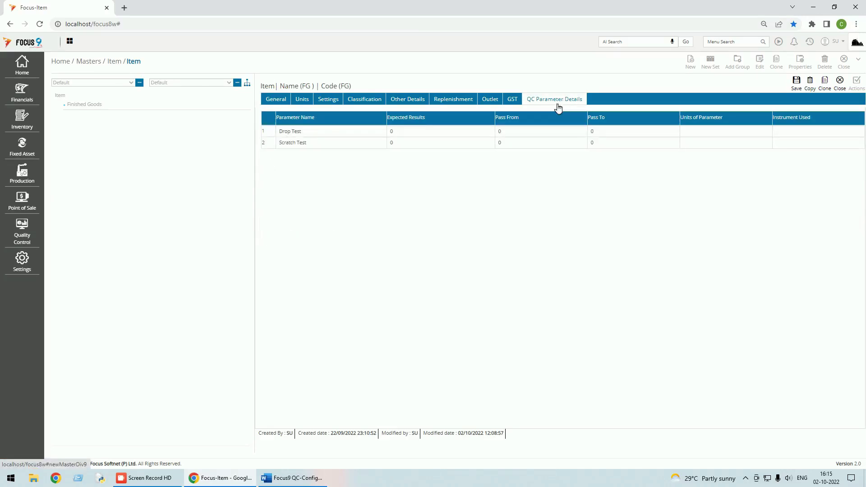
left_click(331, 143)
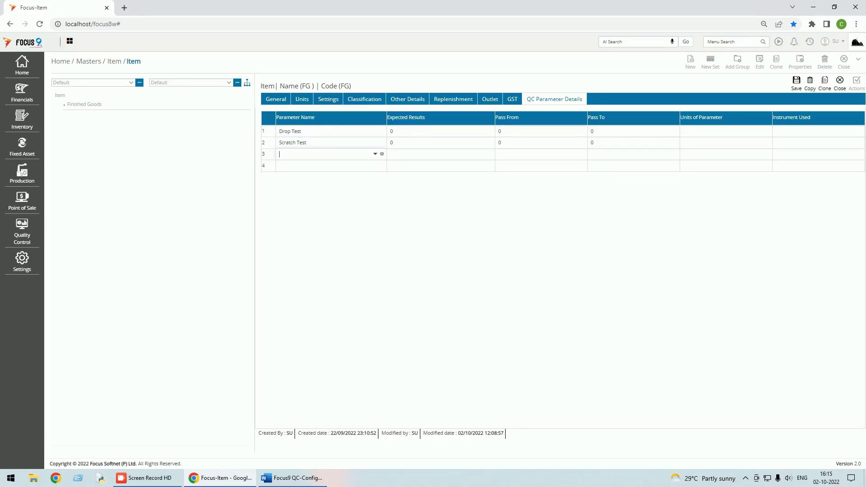
left_click(797, 82)
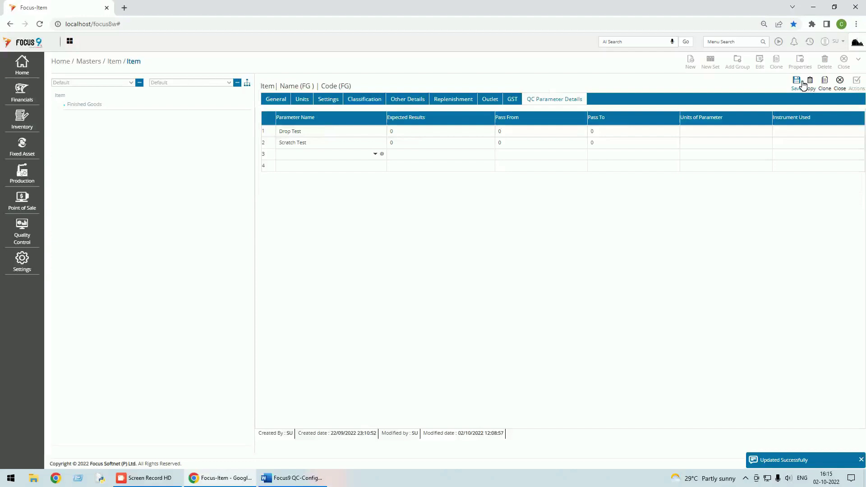
left_click(843, 60)
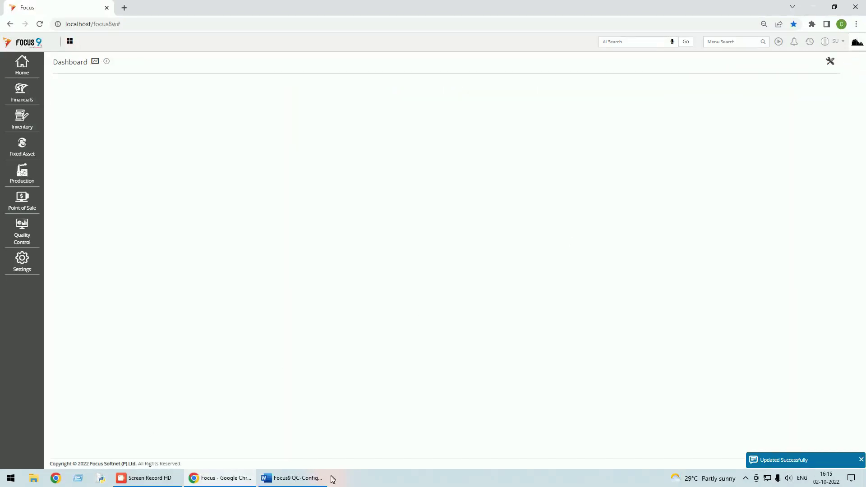
left_click(318, 481)
scroll(349, 268, "down", 3)
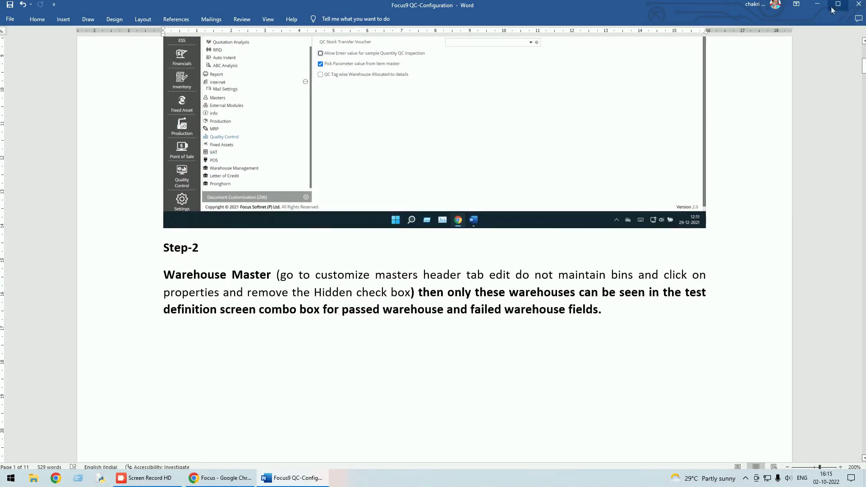
left_click(816, 5)
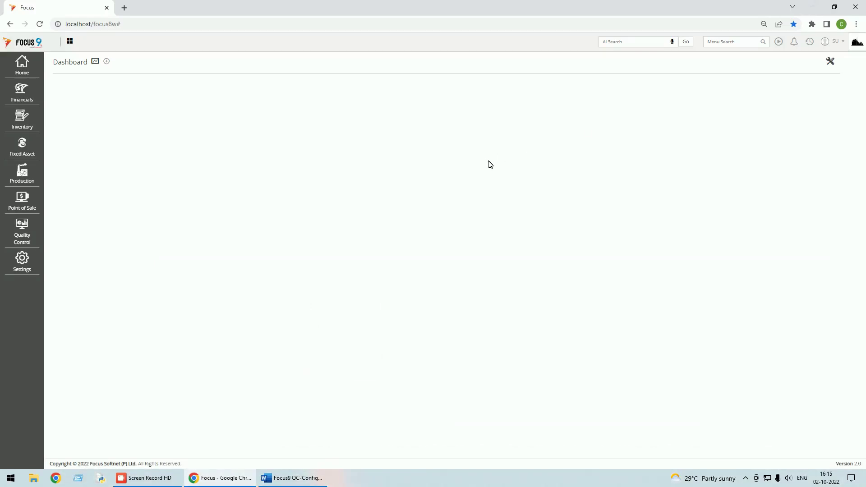
Open the Warehouse master list from Home > Masters
left_click(22, 65)
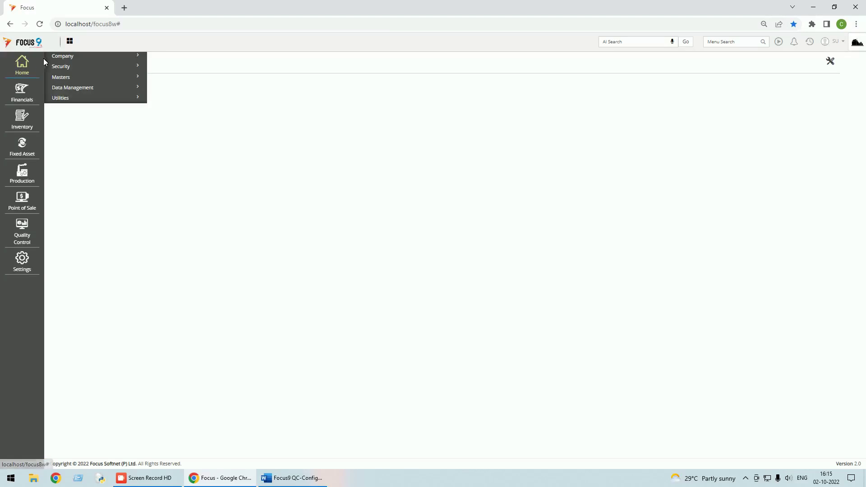
left_click(61, 77)
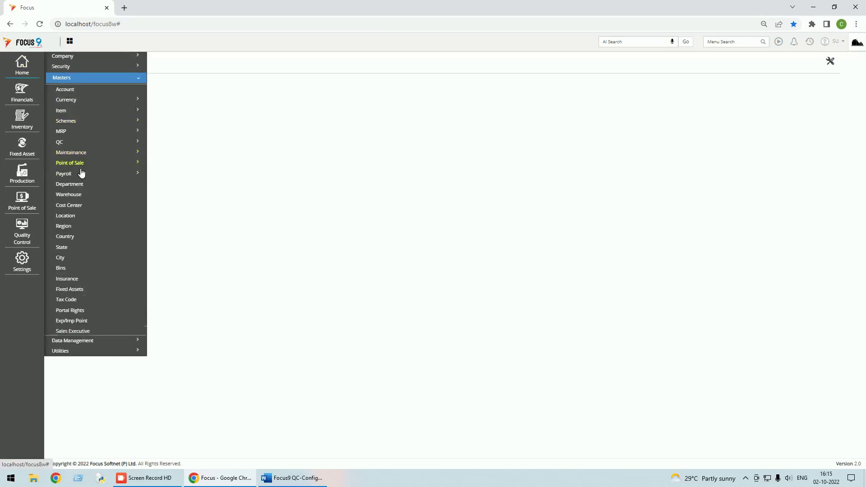
left_click(79, 196)
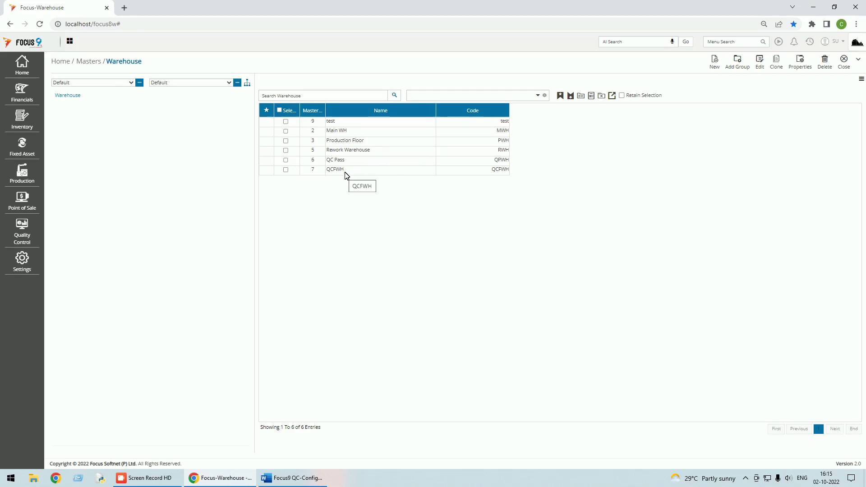
Inspect Production Floor, leaving its type Normal, and expand the extra warehouse actions
double_click(361, 141)
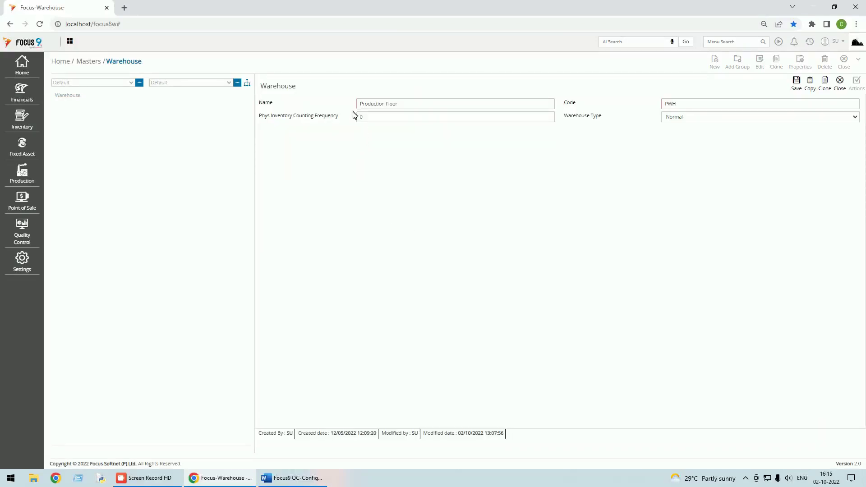
left_click(678, 118)
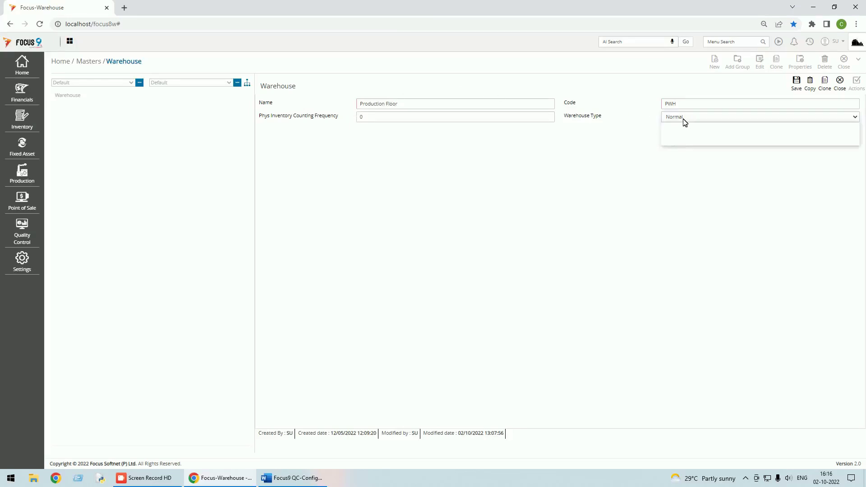
left_click(684, 118)
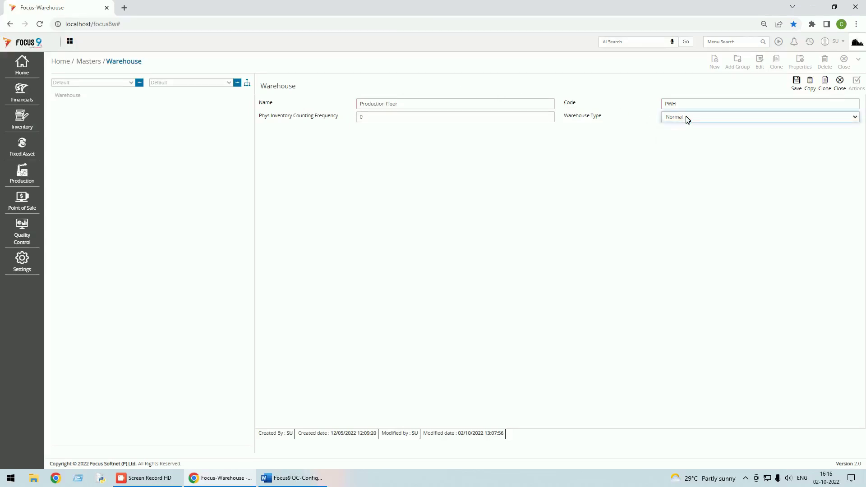
left_click(841, 85)
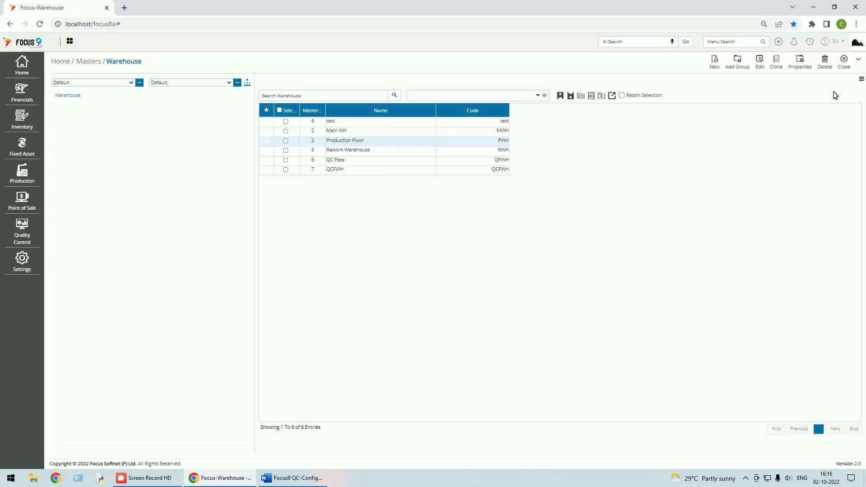
left_click(858, 60)
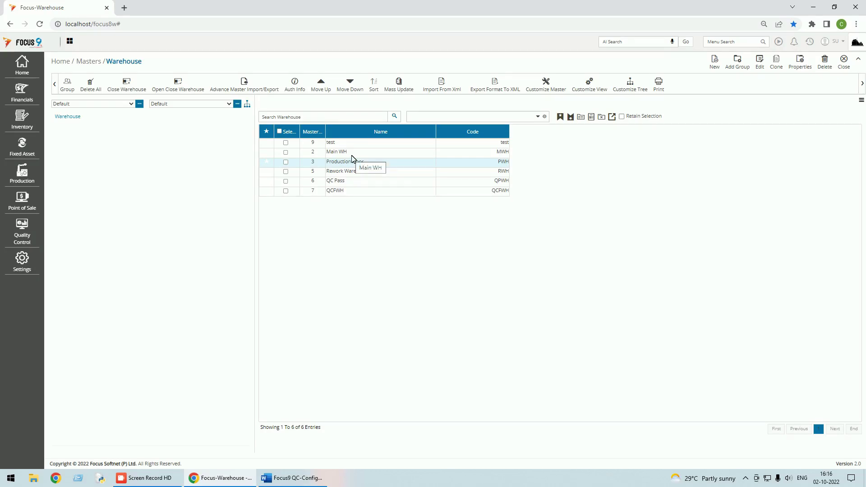
Untick Hidden In Group for the Do not maintain bin header field in Customize Master
left_click(545, 89)
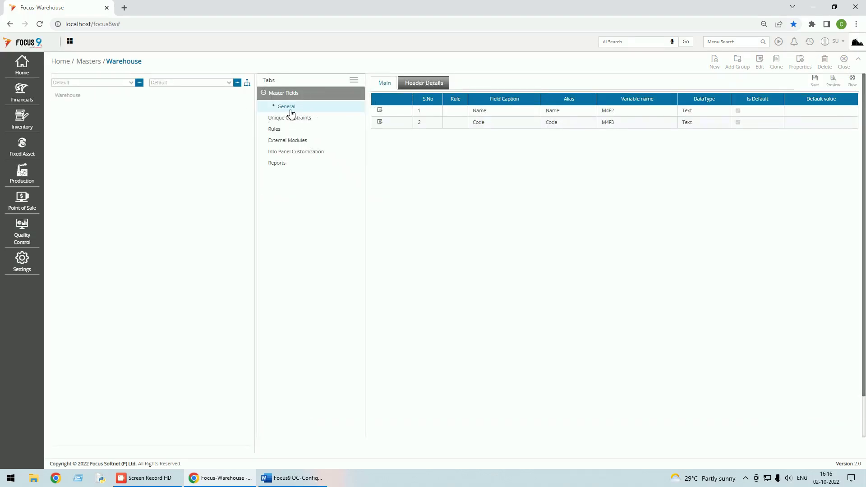
left_click(422, 88)
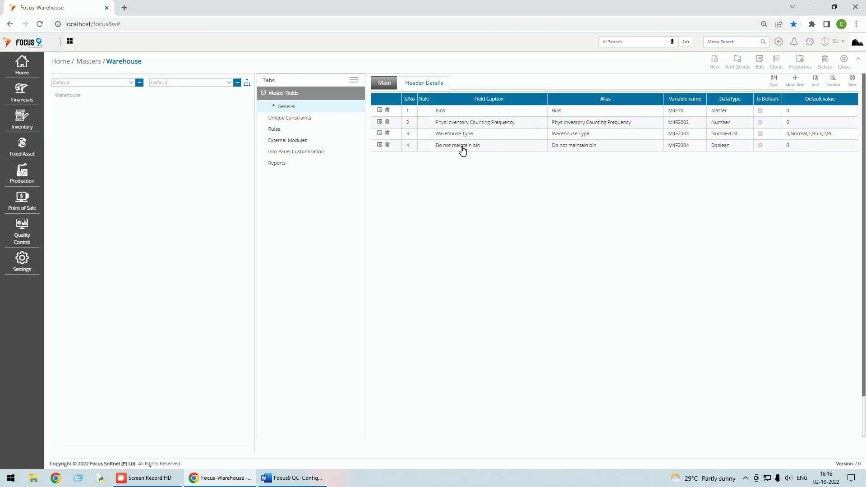
left_click(381, 146)
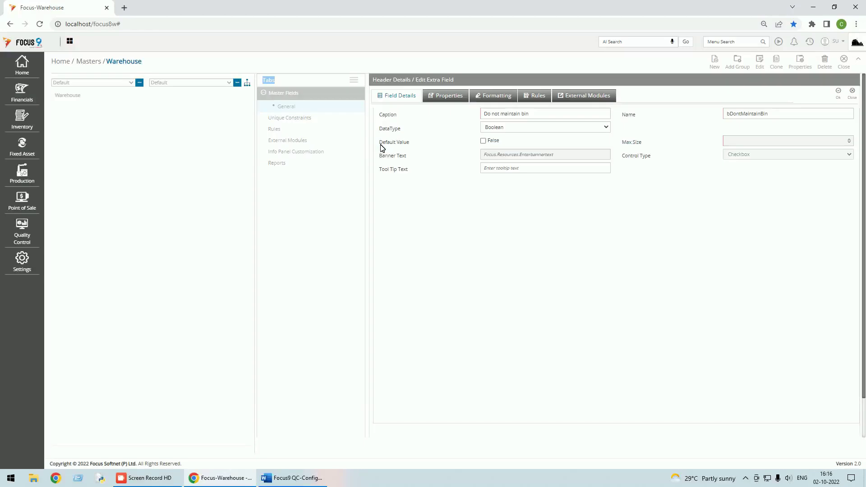
left_click(441, 100)
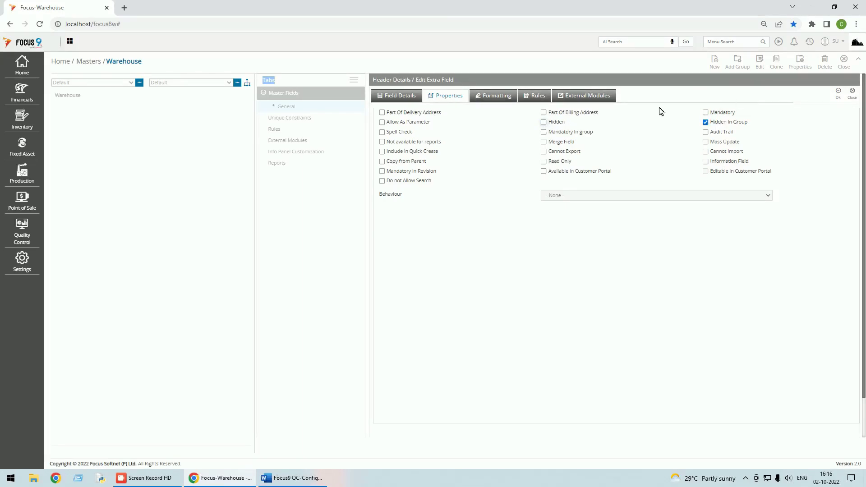
left_click(707, 123)
left_click(838, 93)
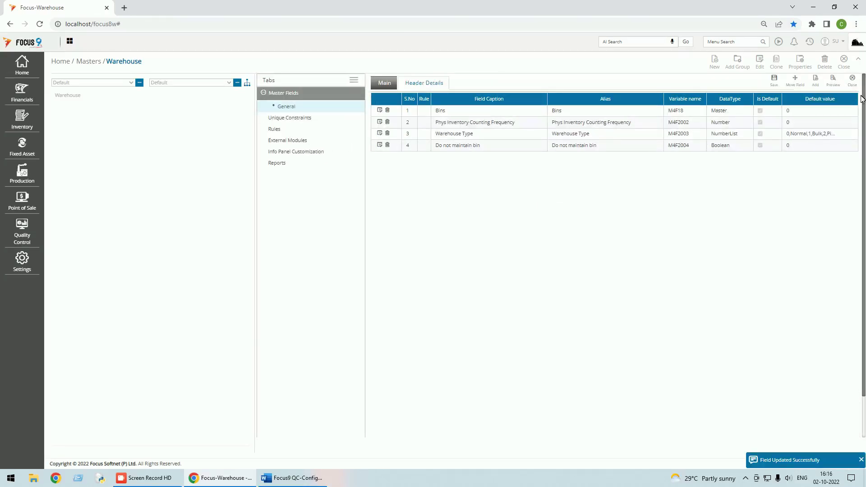
left_click(854, 85)
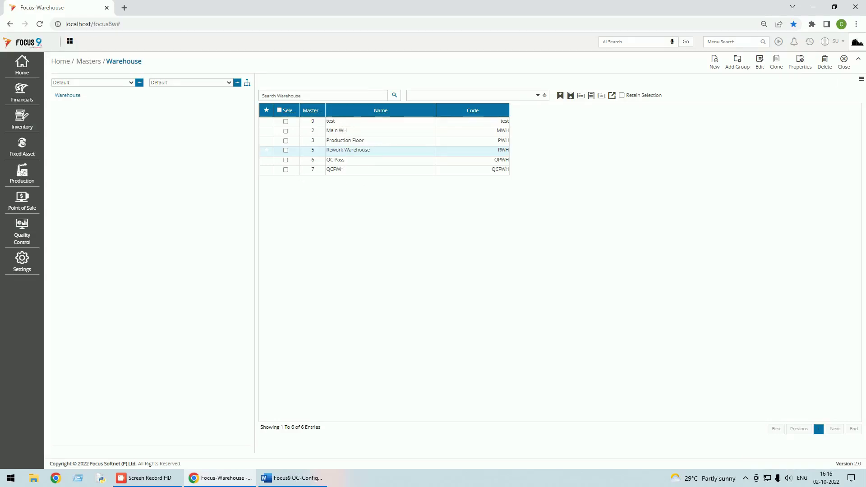
Review Do not maintain bin on Rework Warehouse and Production Floor, then reopen Customize Master
double_click(353, 152)
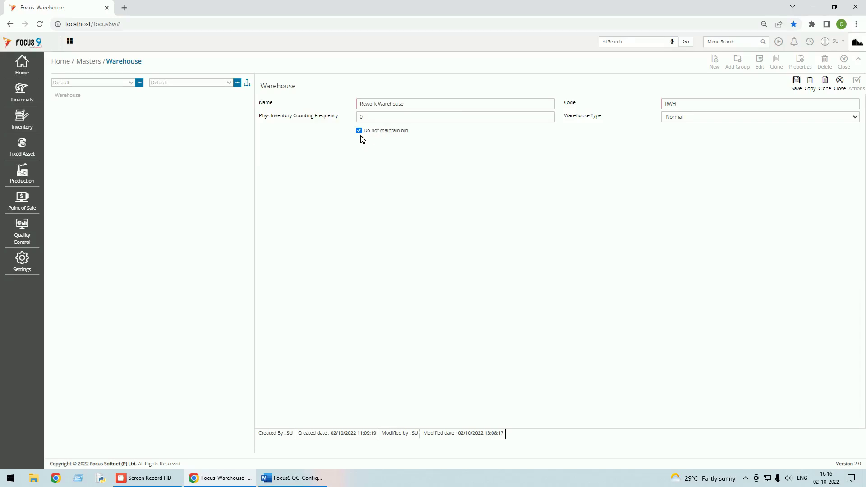
left_click(840, 84)
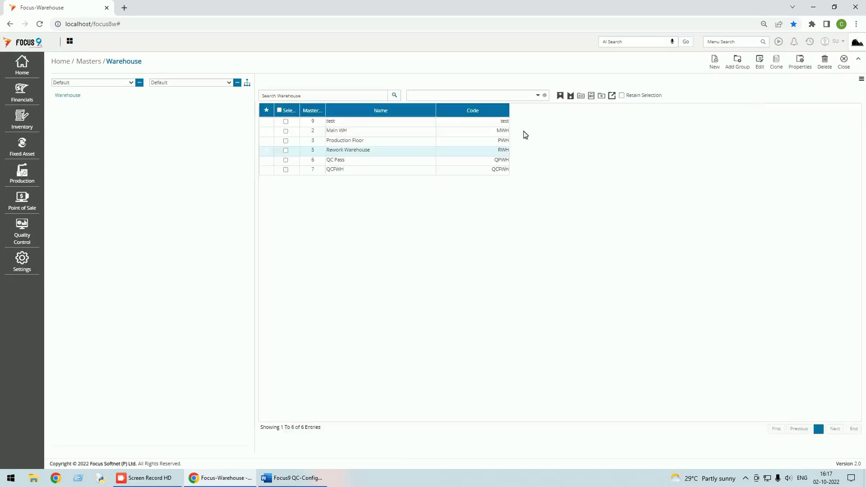
left_click(385, 143)
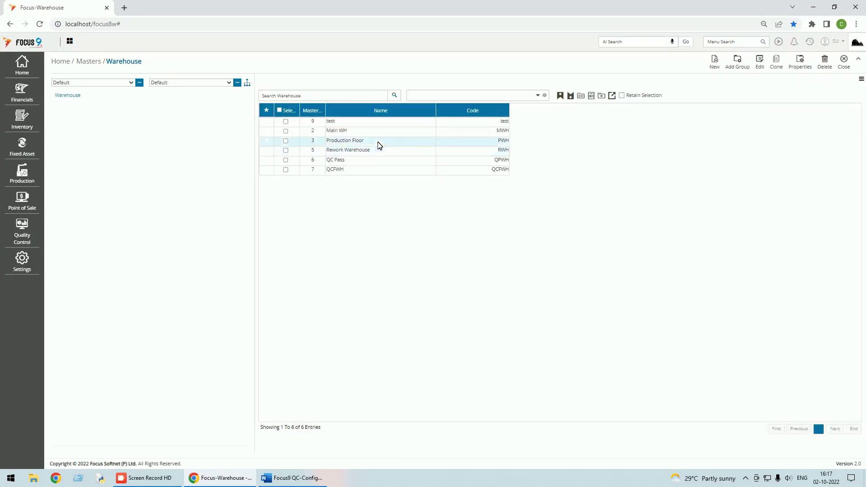
left_click(763, 67)
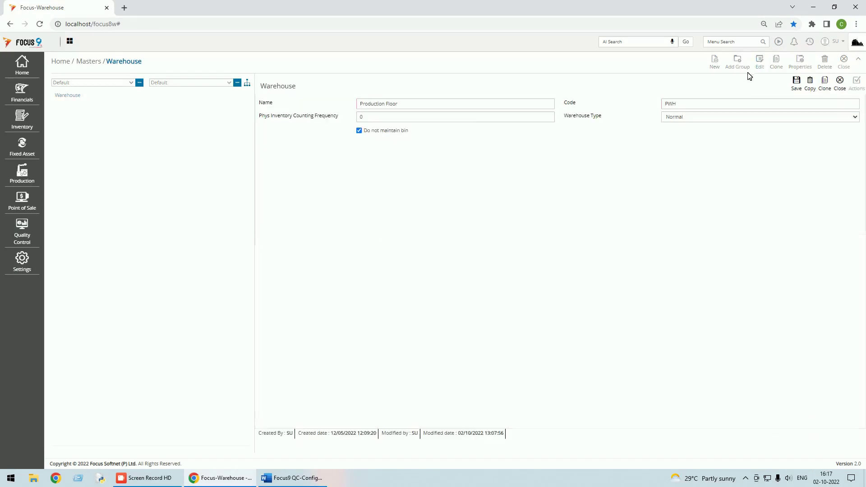
left_click(359, 131)
left_click(838, 90)
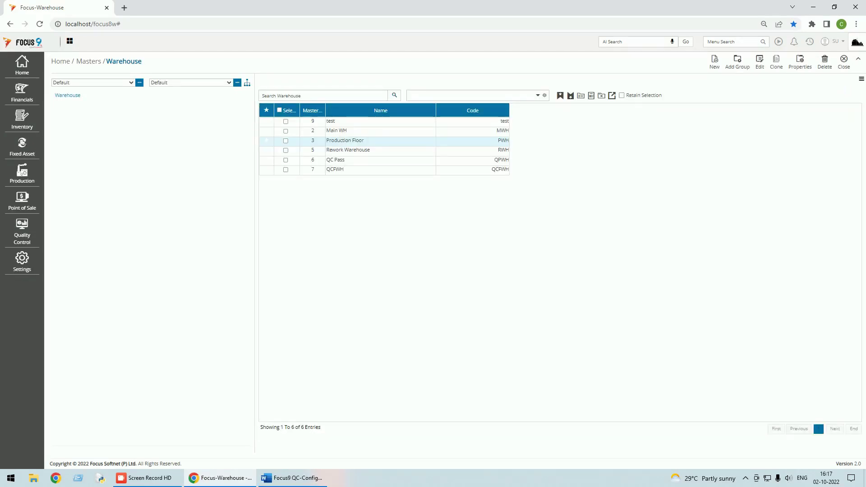
left_click(858, 59)
left_click(551, 89)
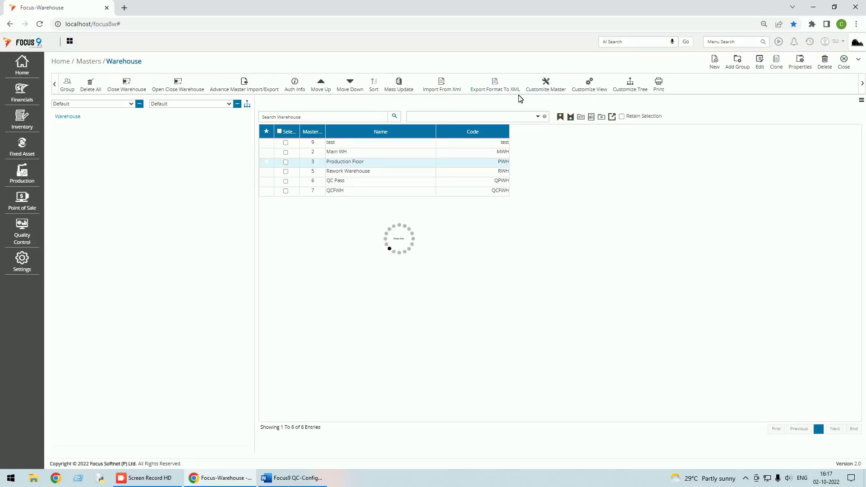
Tick Hidden for the Do not maintain bin header field and close customization
left_click(413, 87)
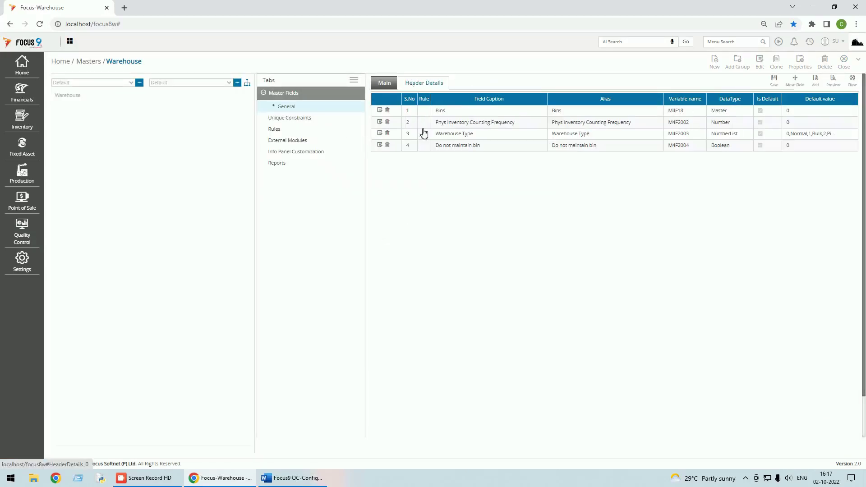
left_click(379, 144)
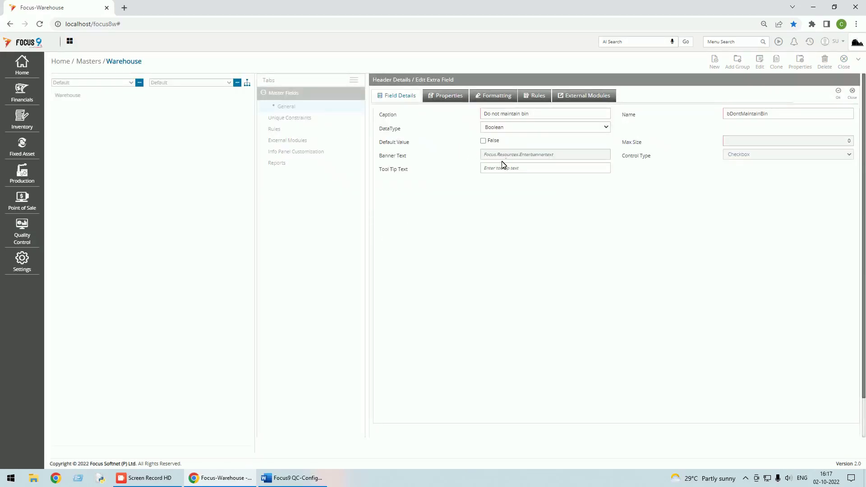
left_click(447, 99)
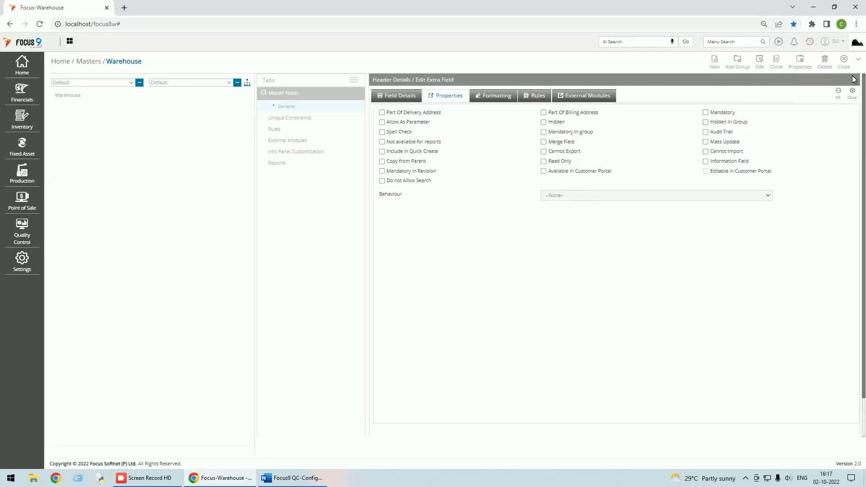
left_click(543, 121)
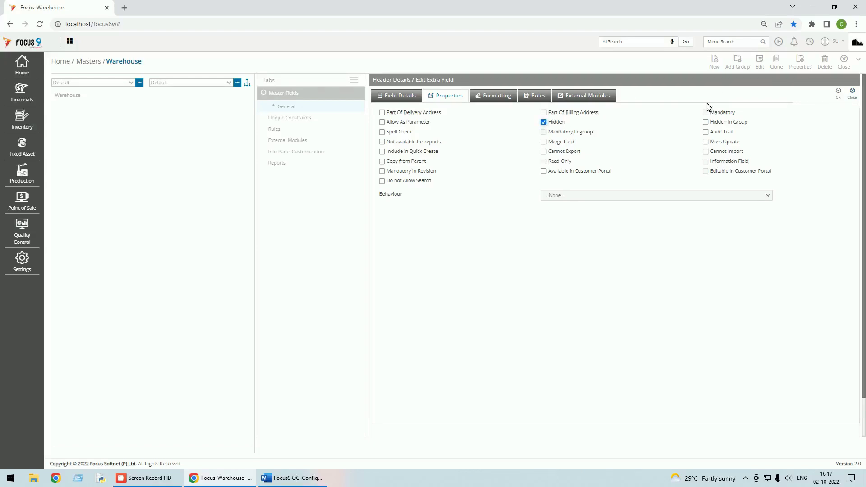
left_click(838, 92)
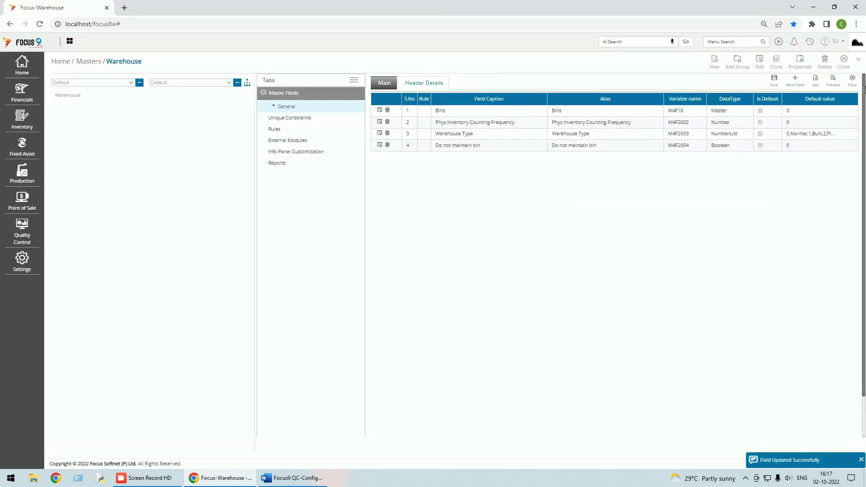
left_click(856, 83)
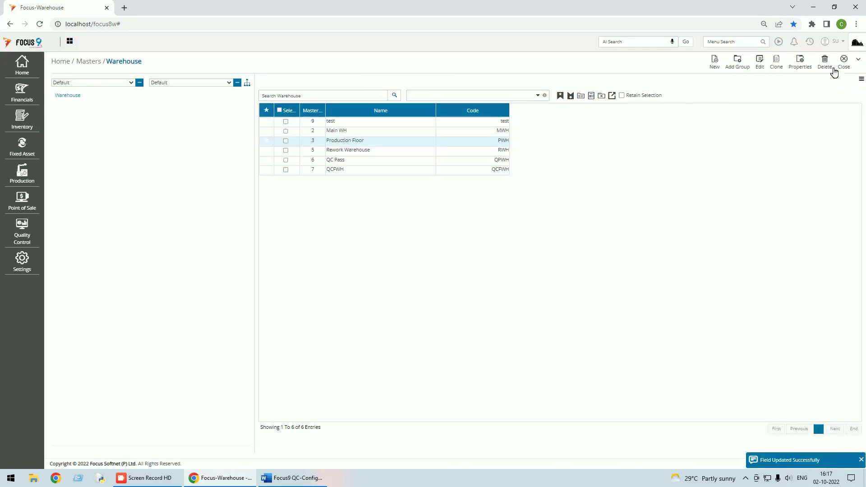
Check Production Floor's form, then reconfirm the Do not maintain bin field settings
left_click(762, 66)
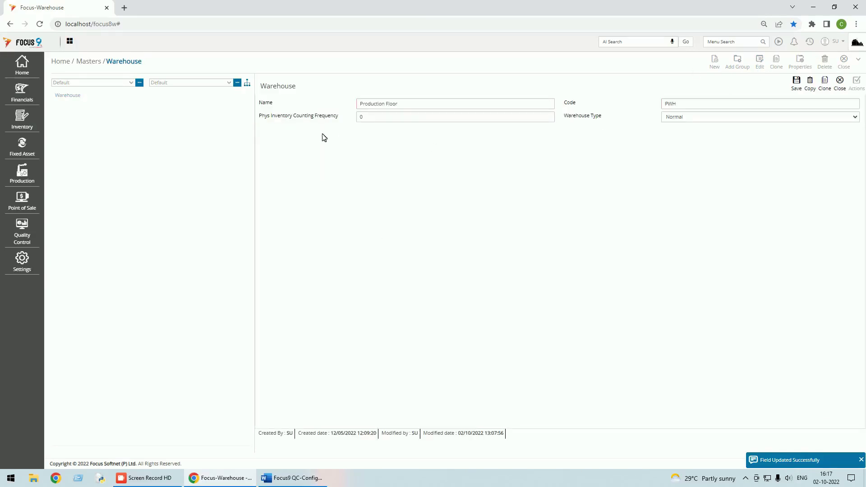
left_click(839, 83)
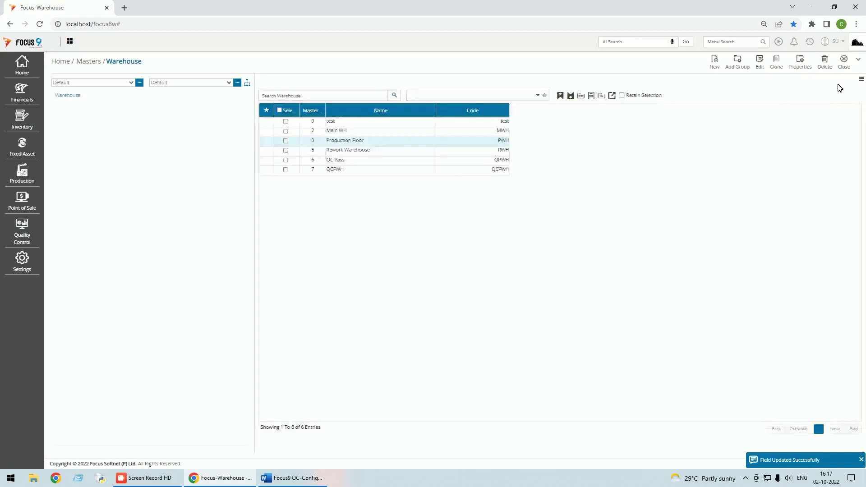
left_click(859, 60)
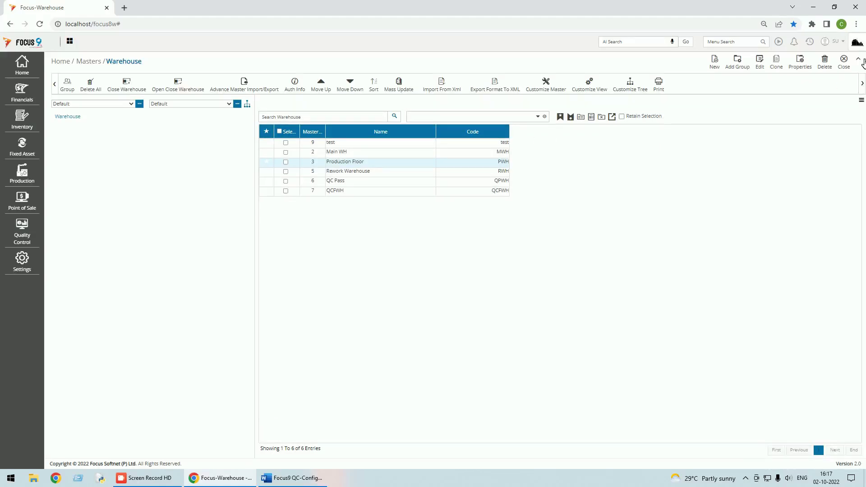
left_click(547, 87)
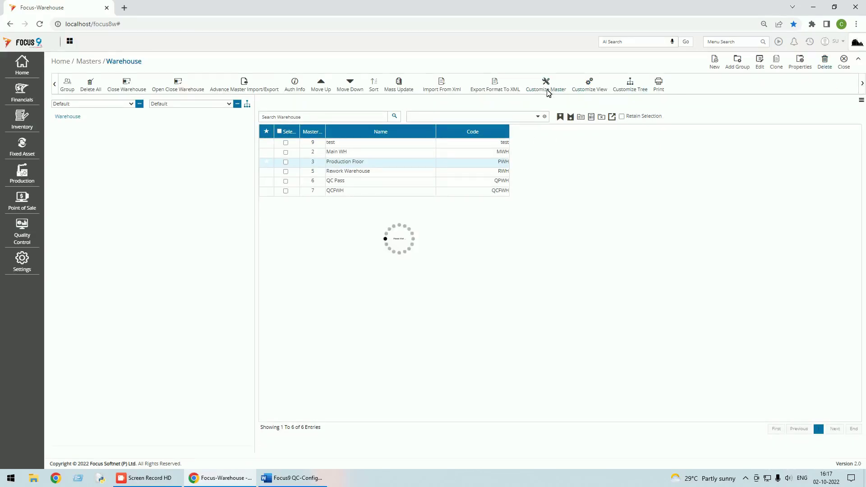
left_click(425, 83)
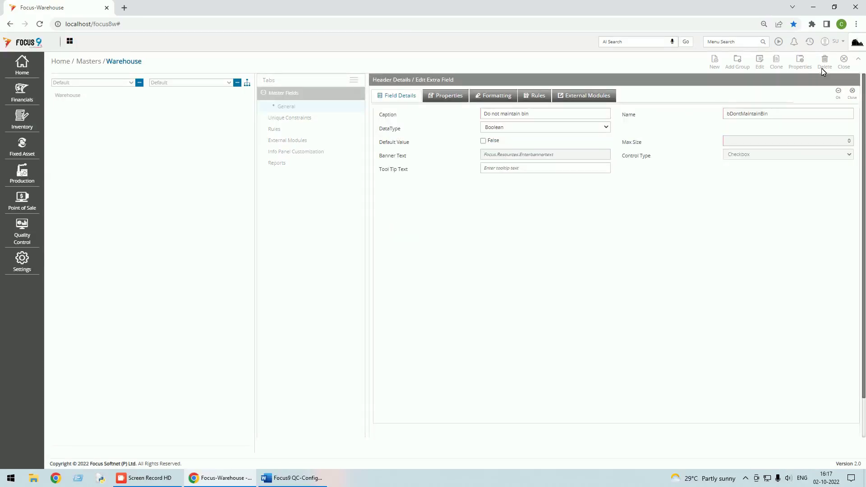
left_click(840, 96)
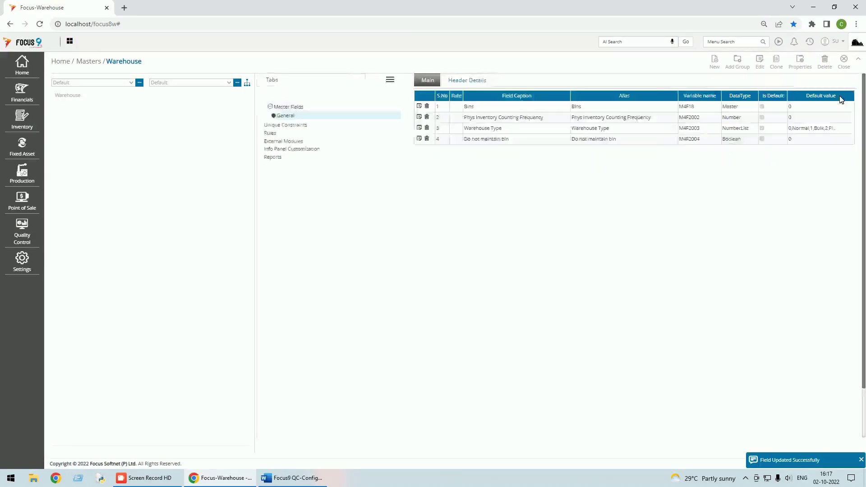
left_click(852, 80)
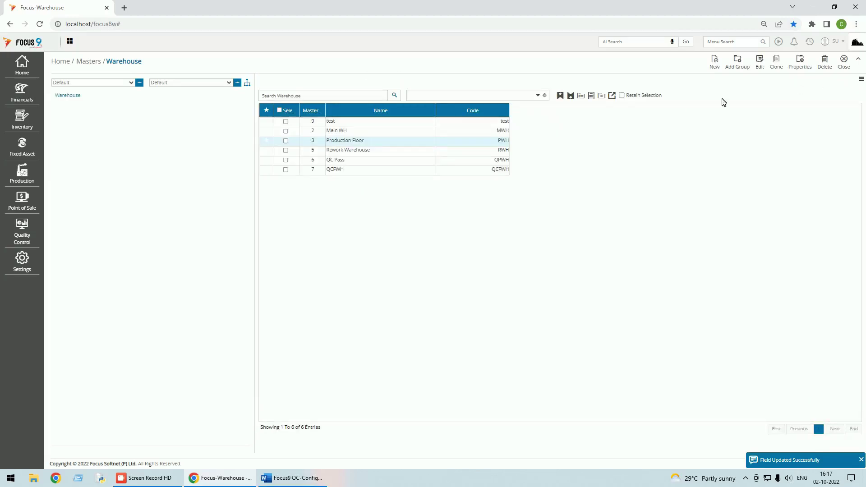
Verify Do not maintain bin no longer shows on Production Floor, then reopen Customize Master
left_click(762, 68)
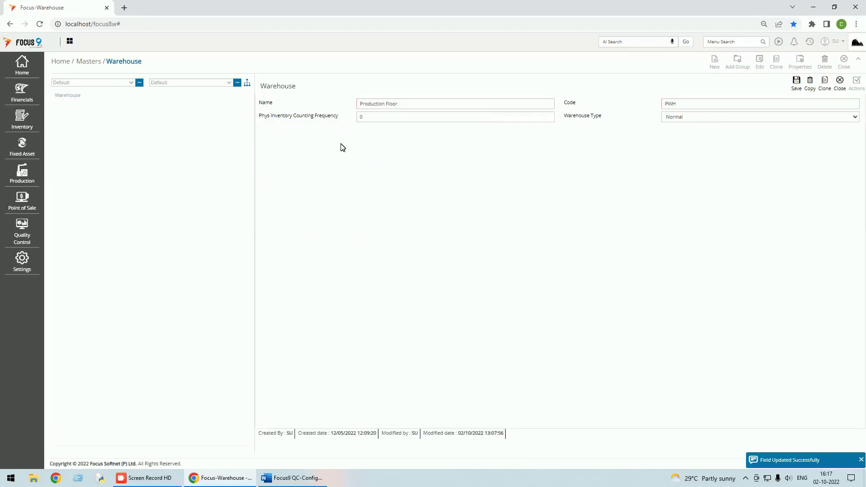
left_click(841, 83)
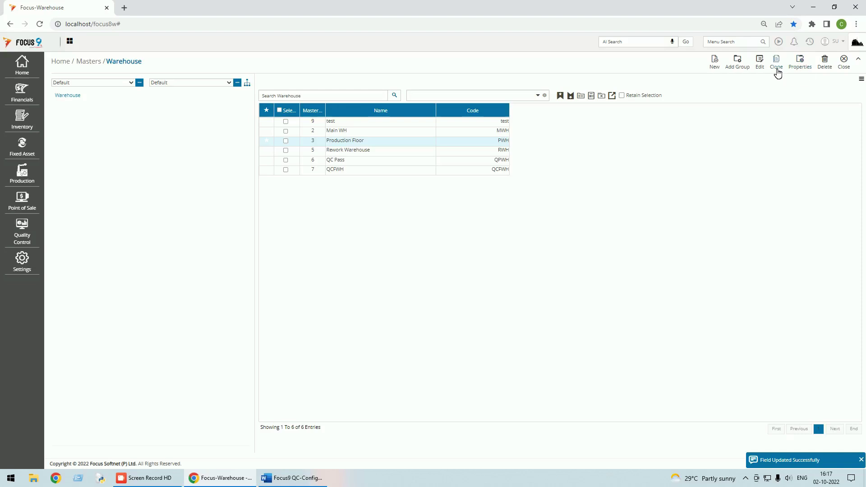
left_click(859, 60)
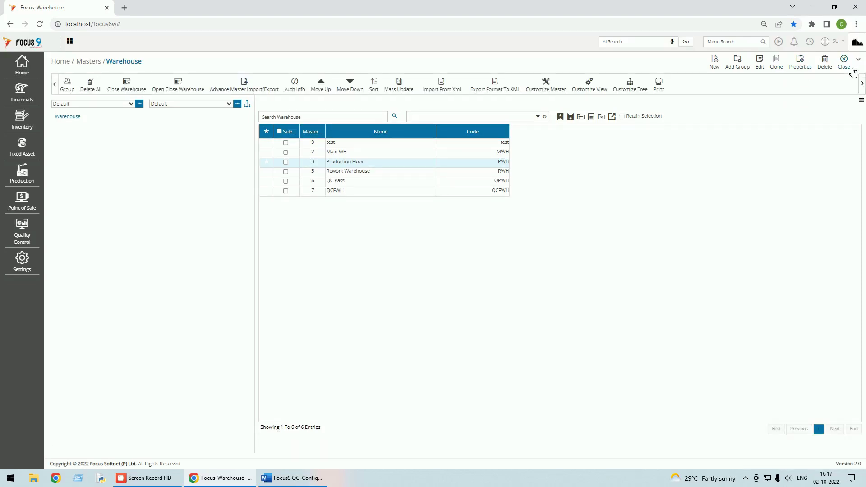
left_click(552, 87)
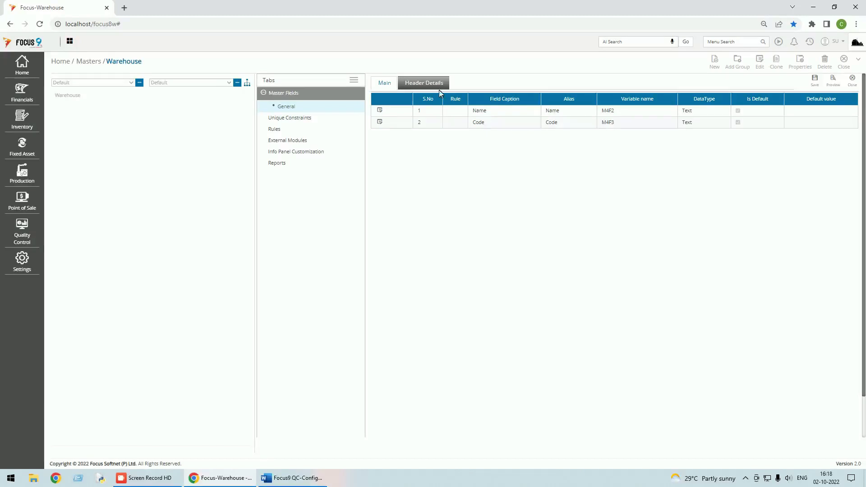
Confirm the Do not maintain bin field's properties and save the Warehouse master customization
left_click(436, 84)
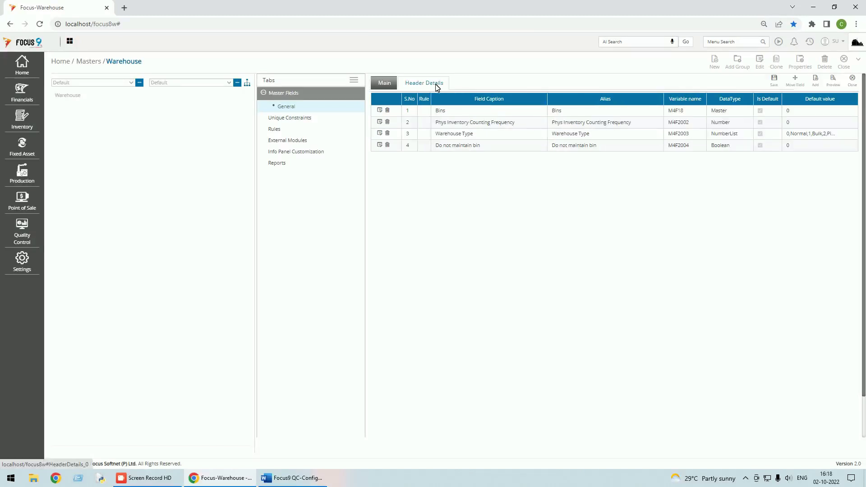
left_click(379, 146)
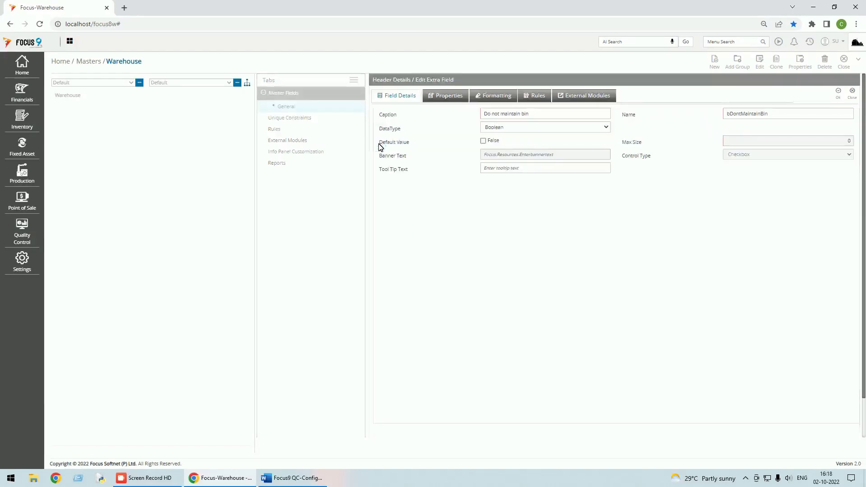
left_click(450, 100)
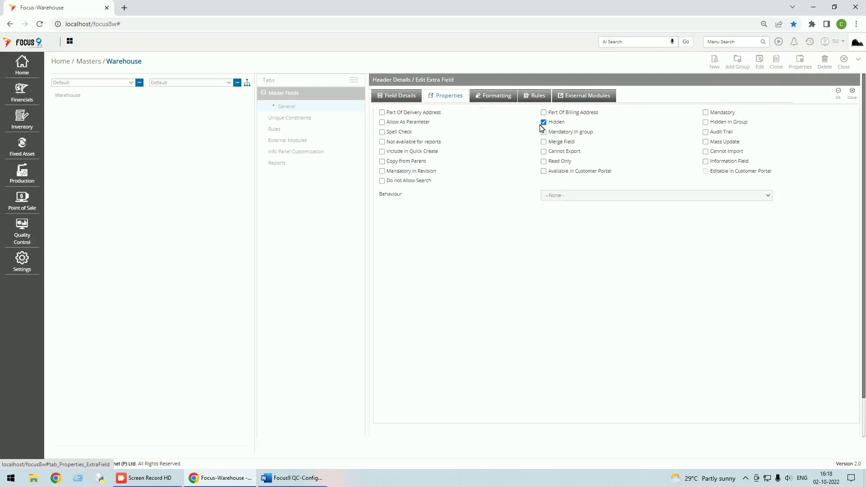
left_click(839, 93)
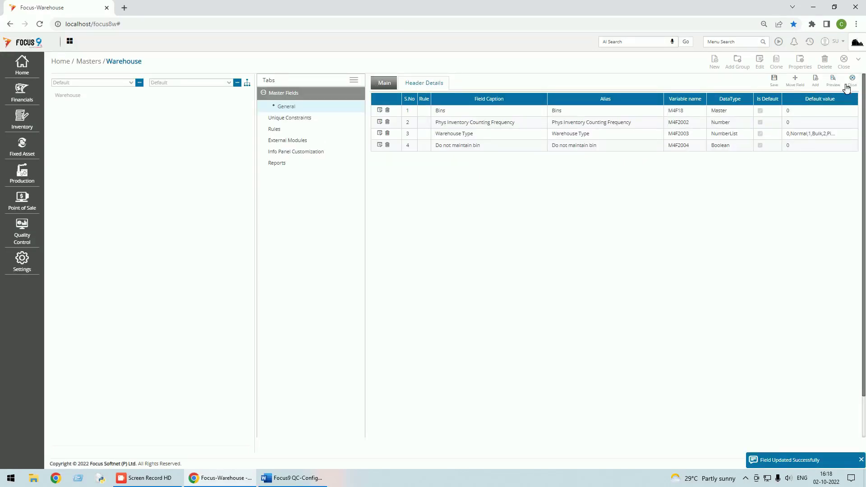
left_click(774, 84)
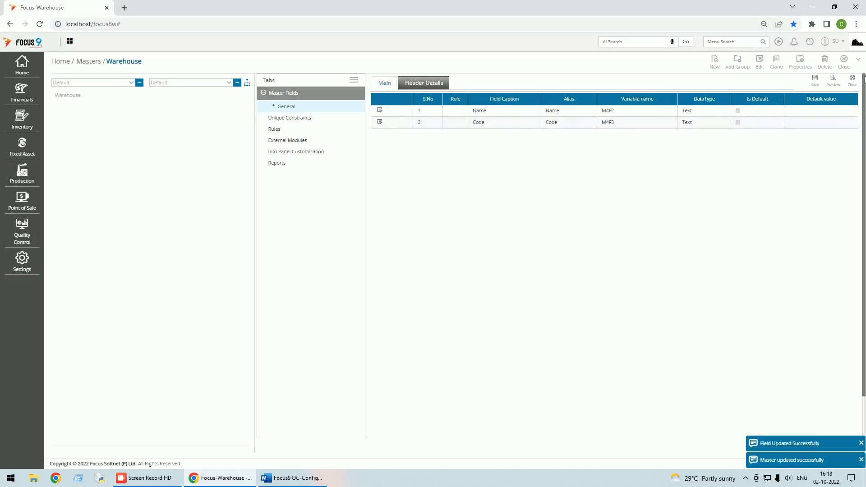
left_click(853, 83)
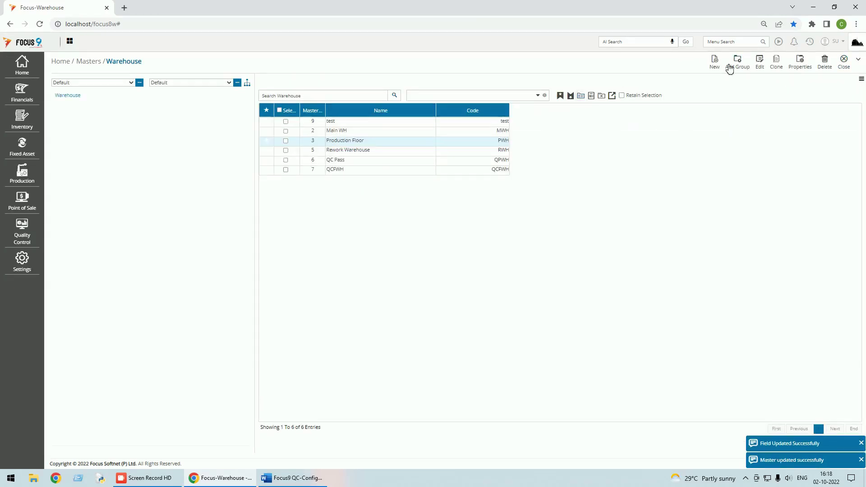
Check that Production Floor warehouse now shows the Do not maintain bin checkbox, then return to the dashboard
left_click(760, 68)
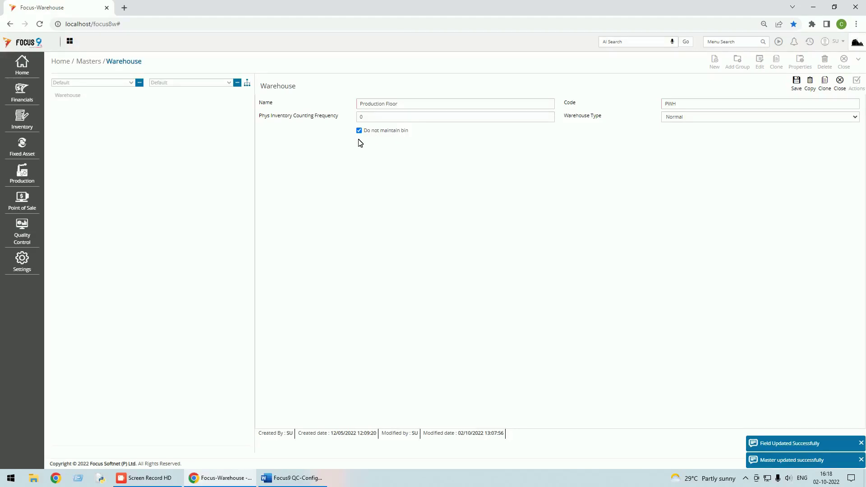
left_click(840, 83)
left_click(846, 68)
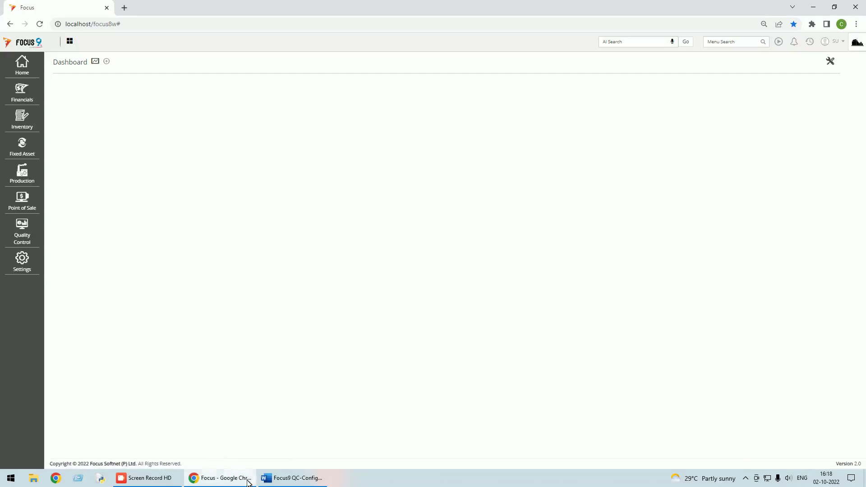
left_click(292, 477)
scroll(433, 248, "down", 10)
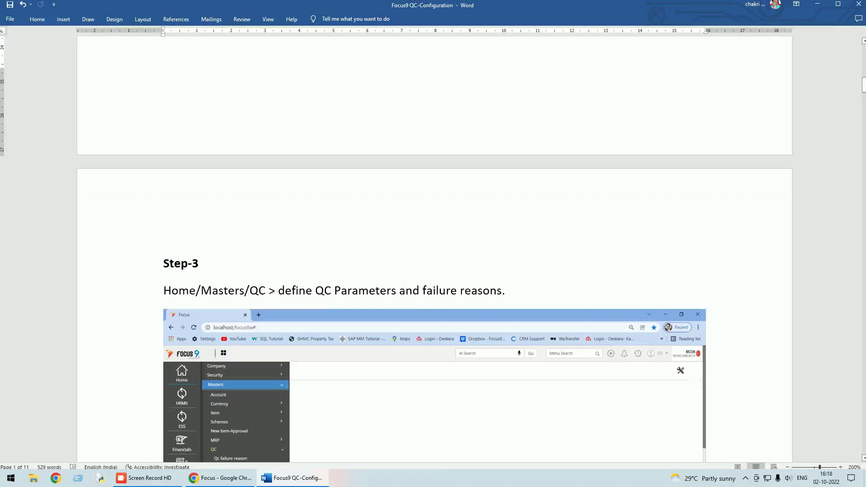
scroll(433, 248, "up", 5)
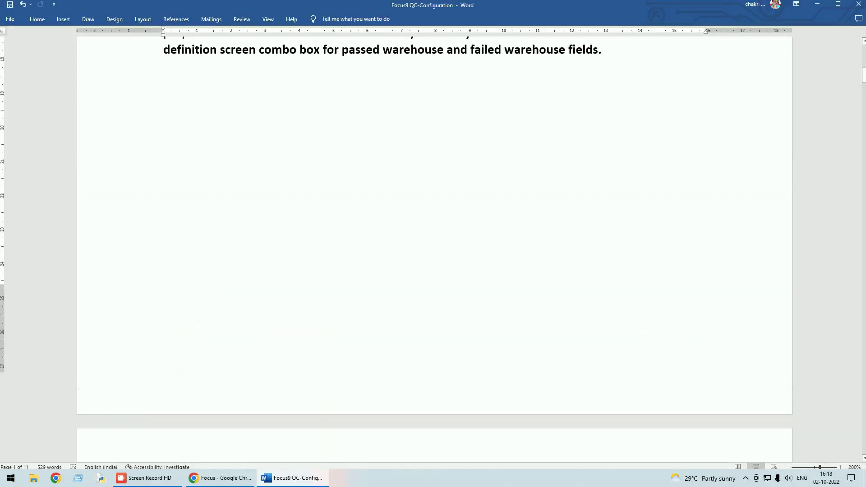
scroll(433, 248, "down", 5)
scroll(433, 252, "down", 4)
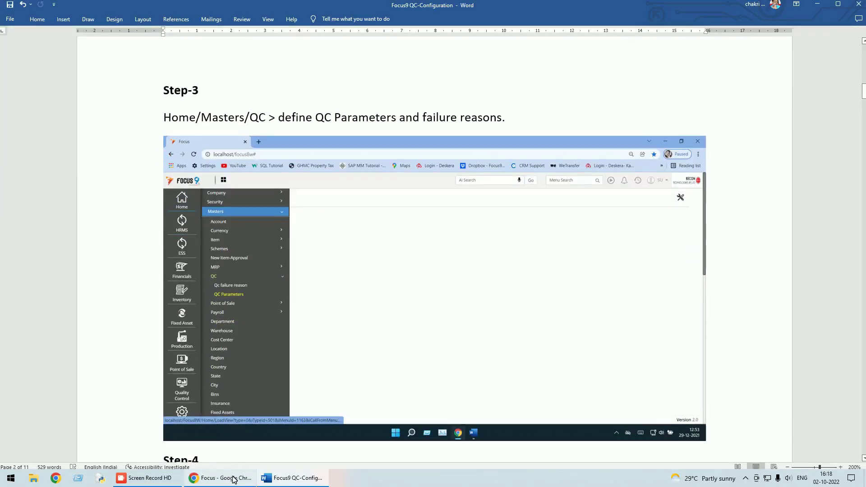
left_click(220, 477)
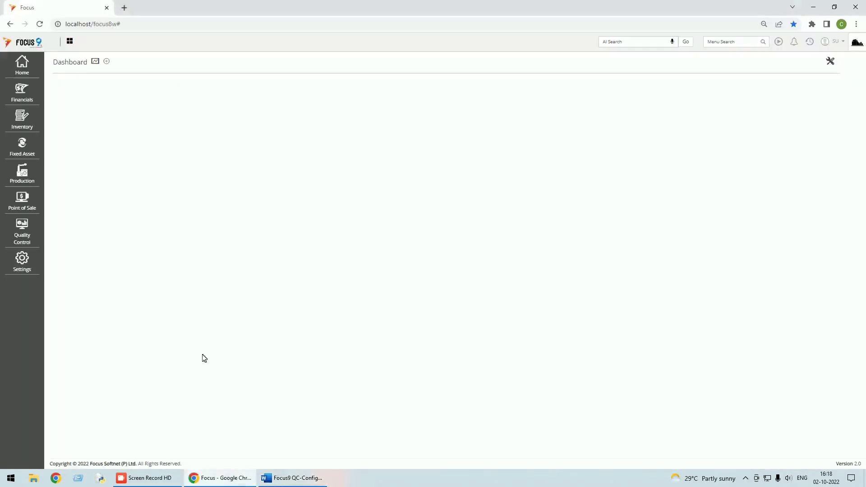
left_click(22, 69)
left_click(67, 79)
left_click(67, 143)
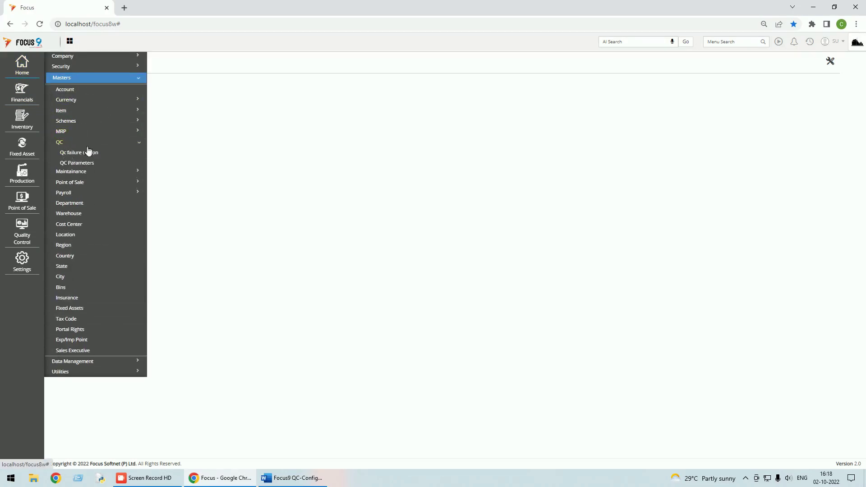
left_click(86, 153)
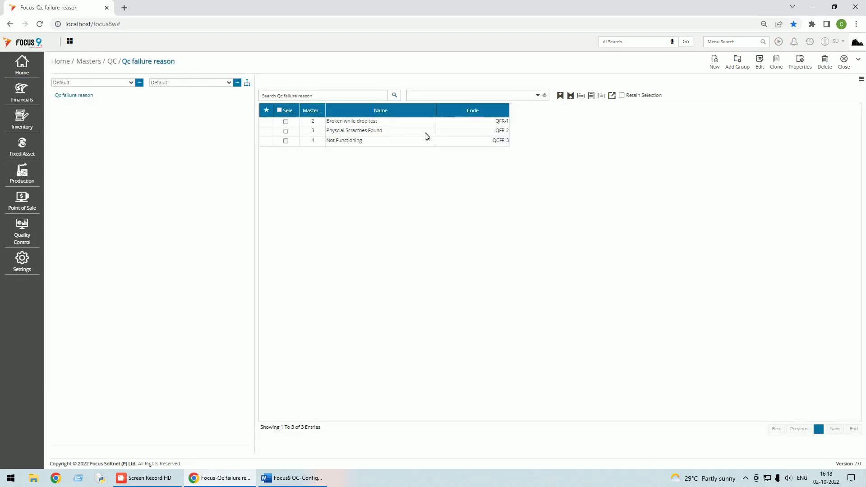
double_click(361, 121)
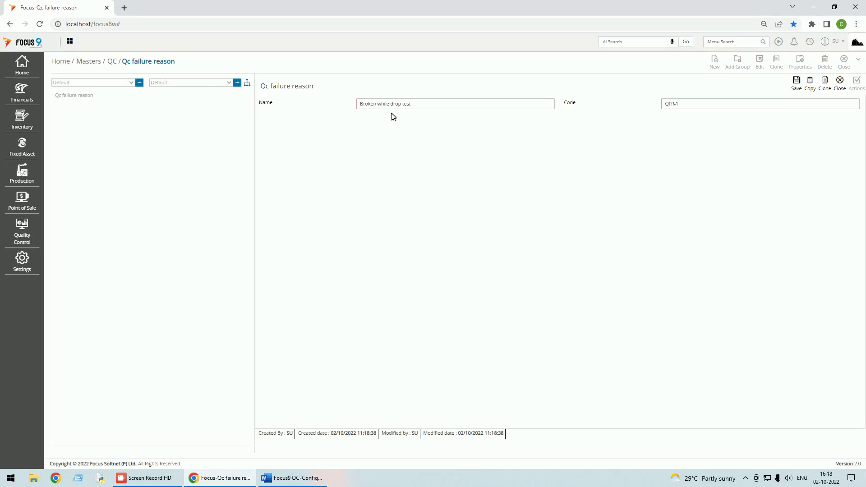
left_click(839, 82)
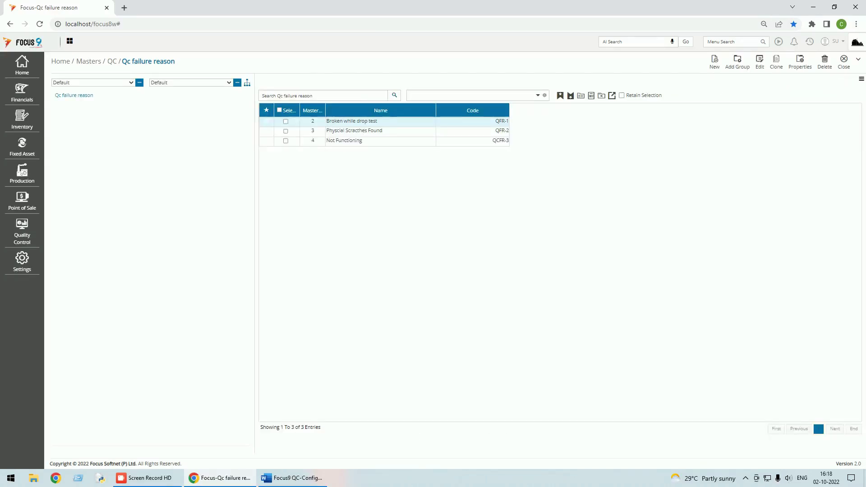
double_click(355, 131)
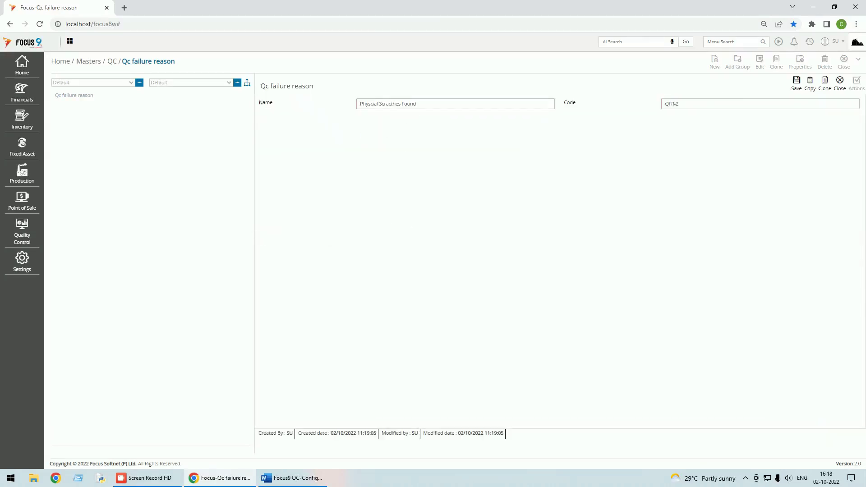
left_click(838, 85)
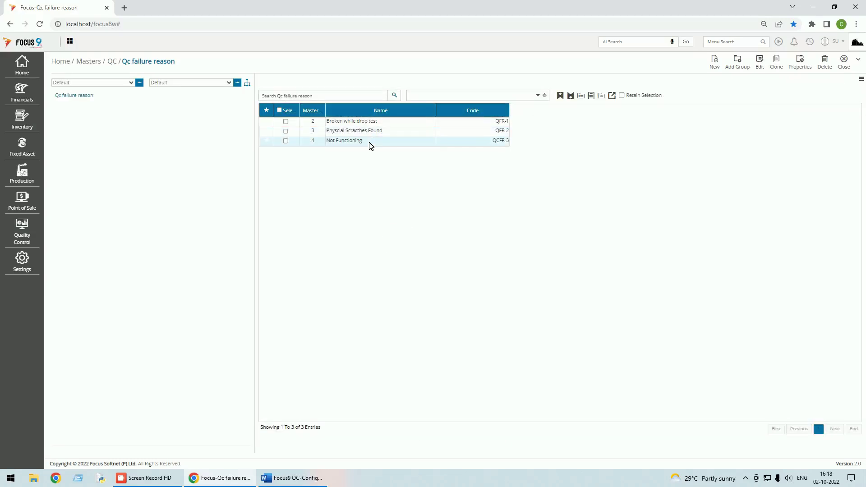
double_click(369, 144)
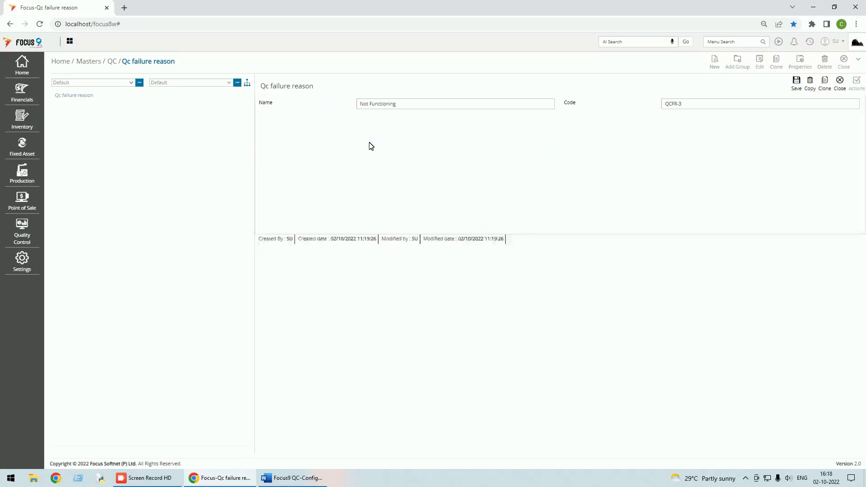
left_click(841, 85)
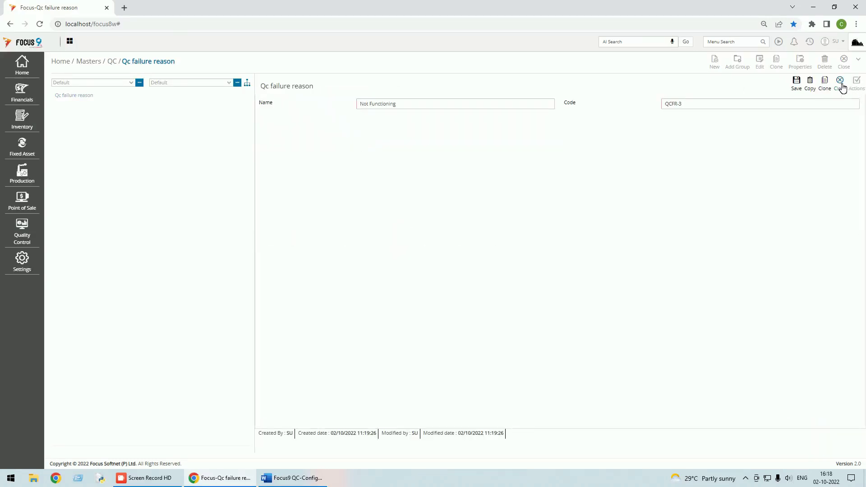
left_click(716, 66)
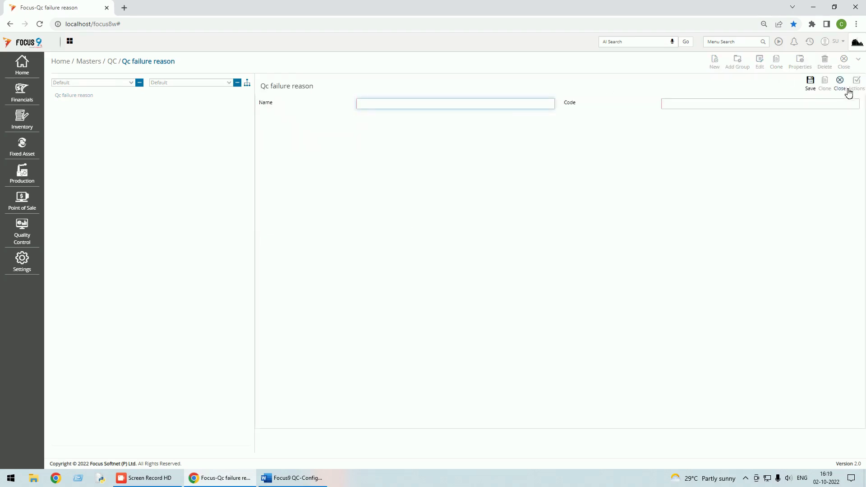
left_click(840, 85)
left_click(846, 68)
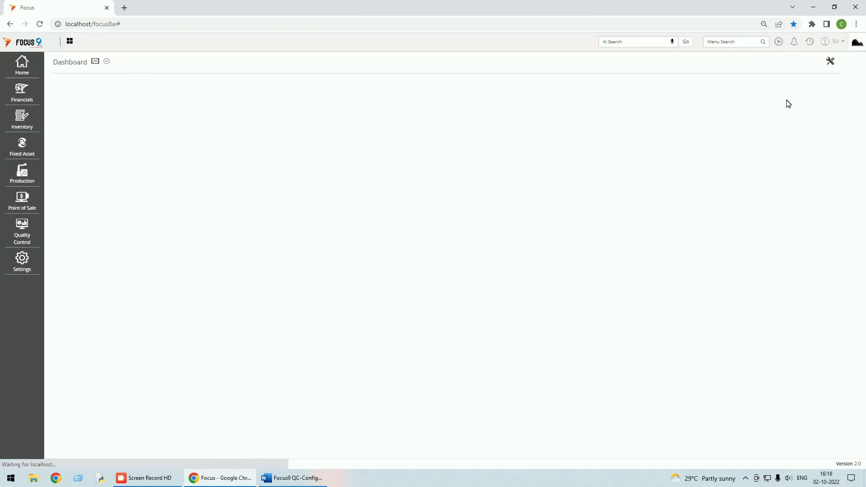
left_click(300, 477)
scroll(368, 306, "down", 10)
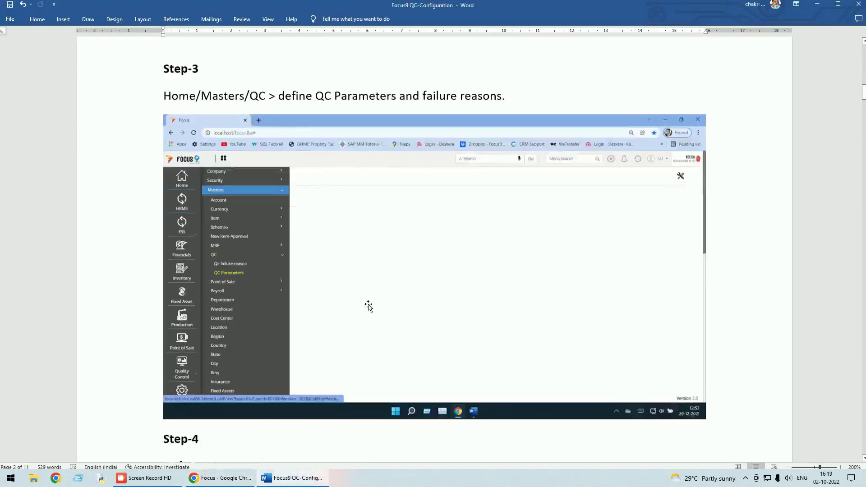
scroll(368, 306, "down", 1)
scroll(367, 306, "up", 1)
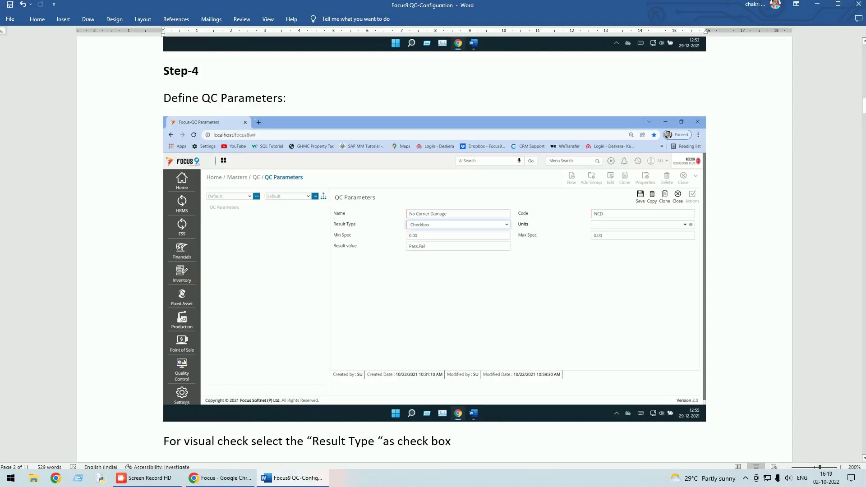
scroll(396, 256, "down", 1)
scroll(396, 255, "down", 8)
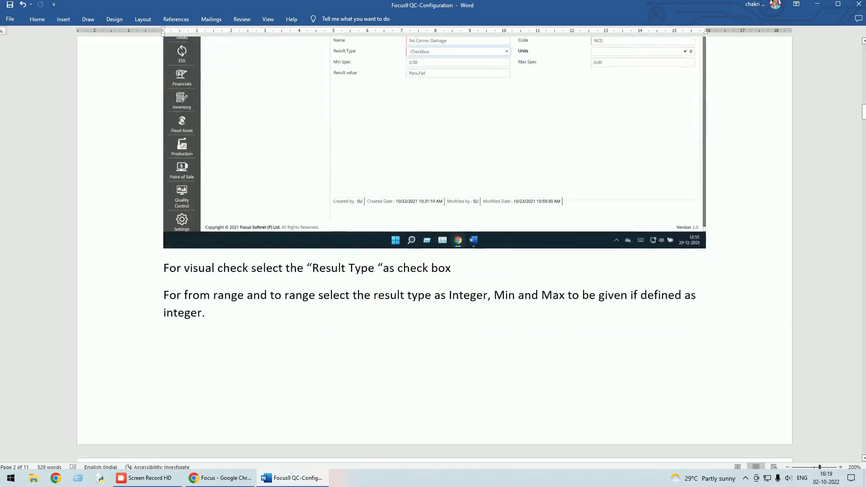
scroll(397, 255, "down", 9)
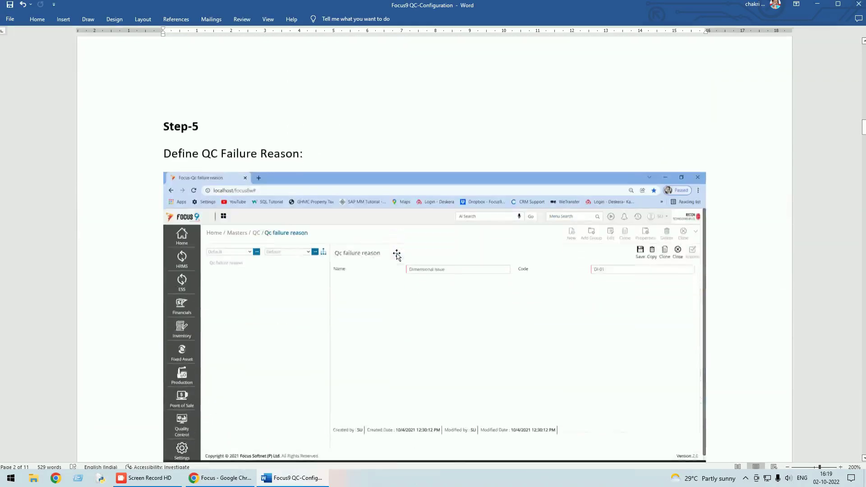
scroll(397, 253, "down", 1)
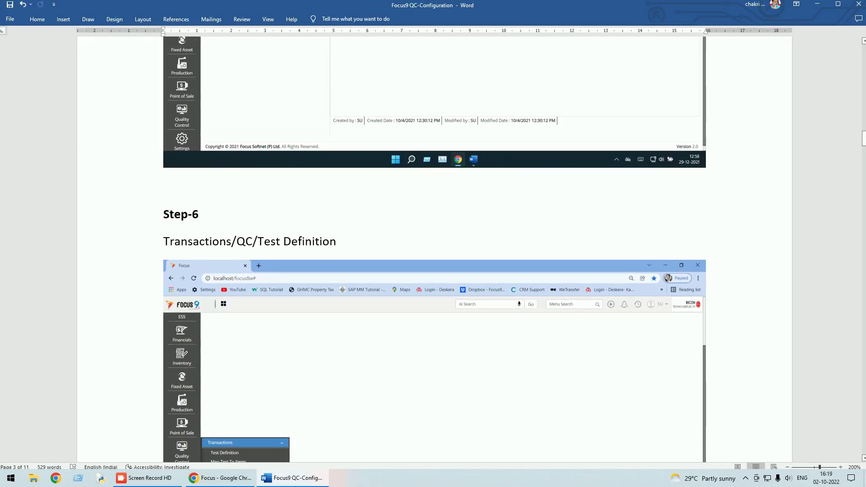
left_click(205, 477)
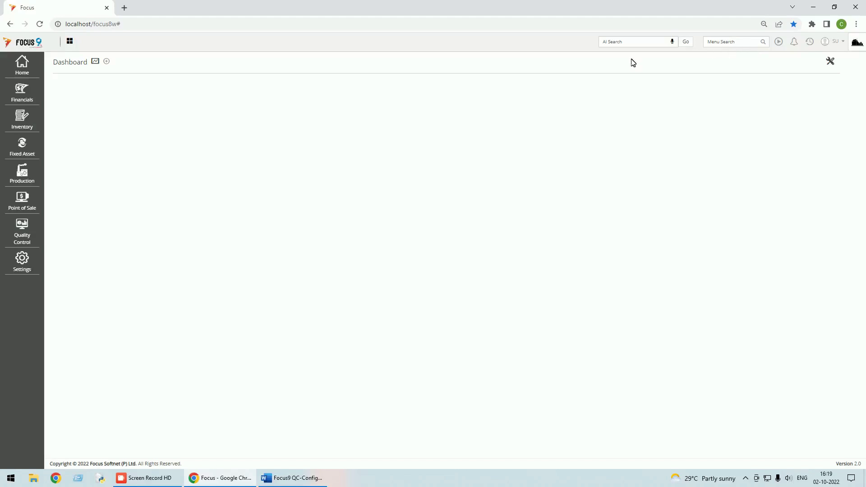
Find Test Definition with the menu search 'test' and open the drop test definition
left_click(730, 41)
type("test")
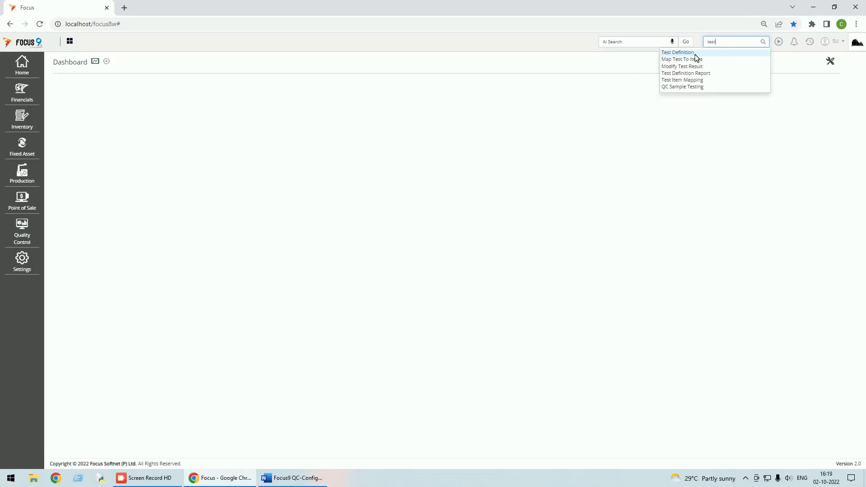
left_click(686, 53)
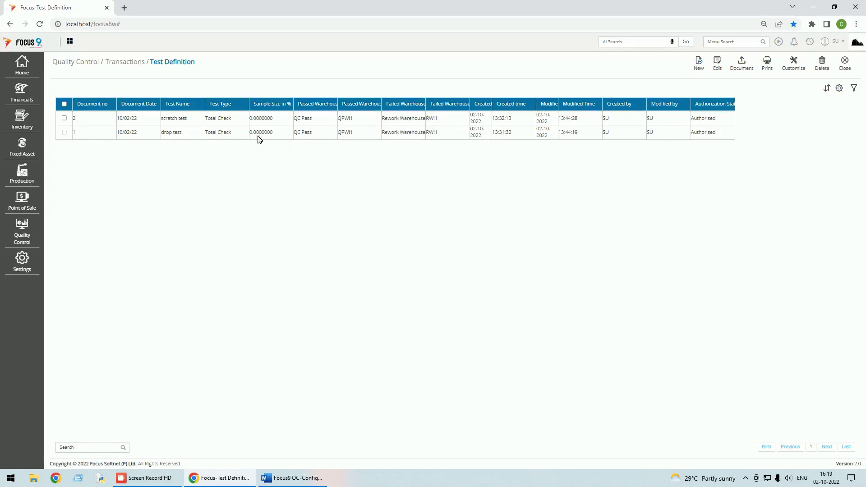
double_click(212, 132)
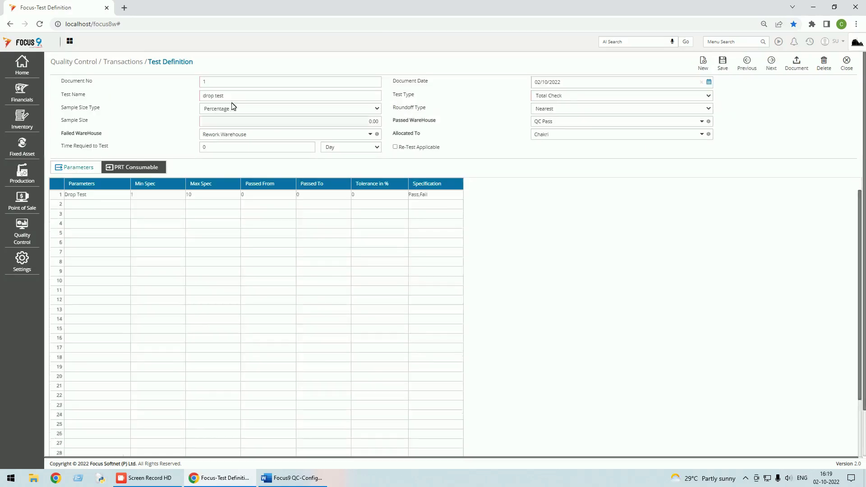
Keep Total Check as the test type and Rework Warehouse as the failed warehouse
left_click_drag(224, 95, 196, 102)
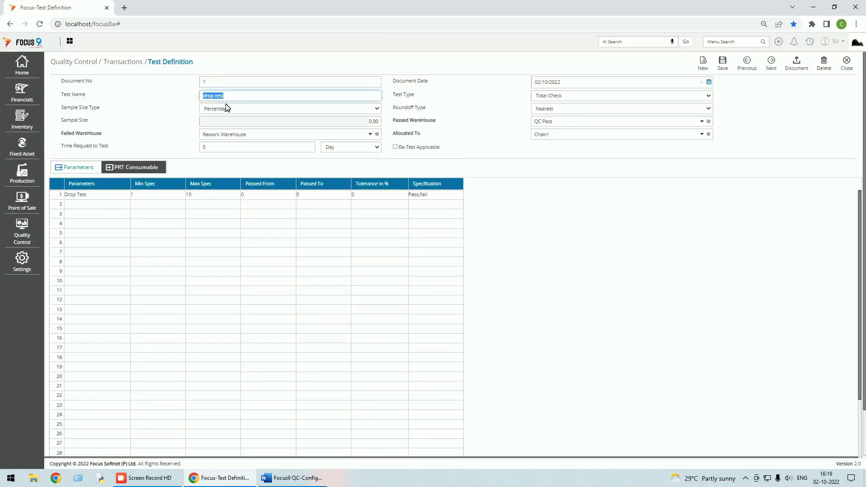
left_click(708, 95)
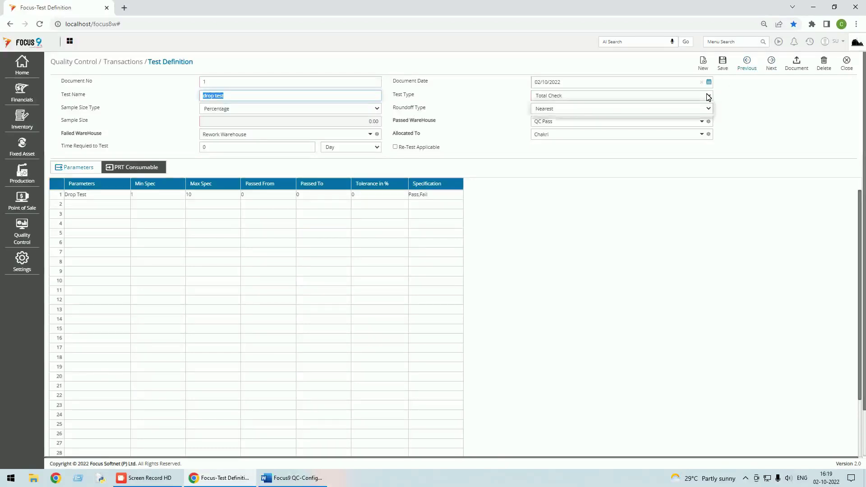
left_click(569, 113)
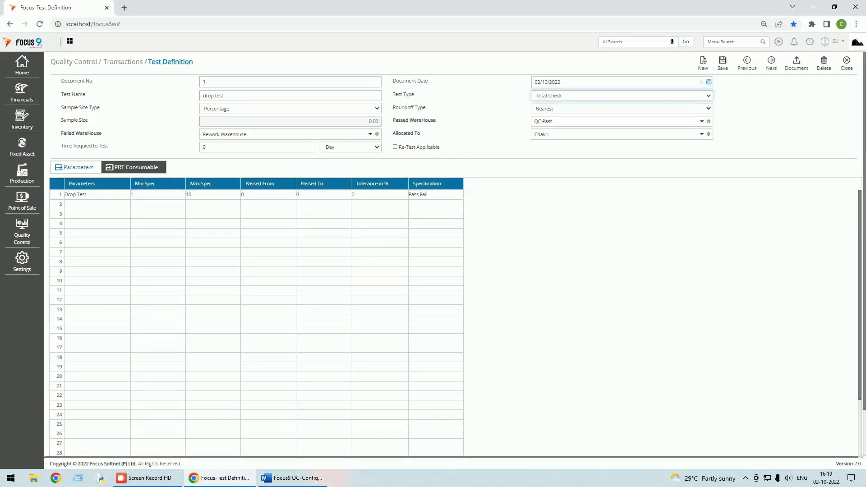
left_click(372, 135)
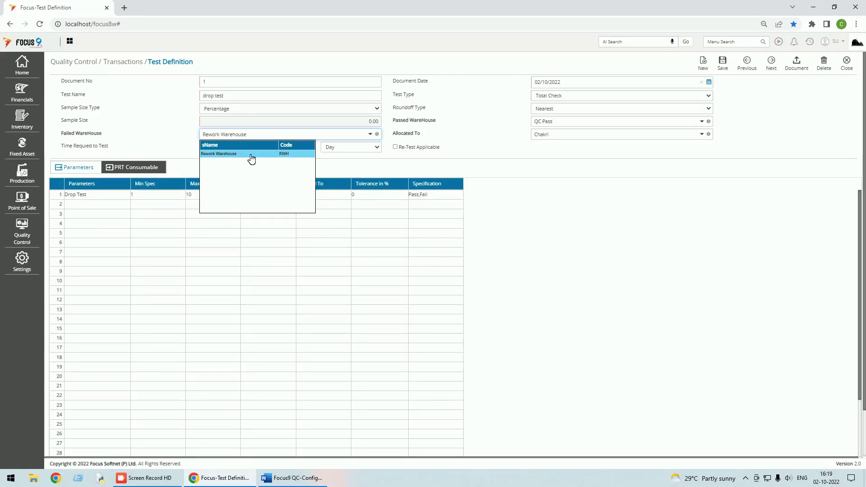
left_click(218, 155)
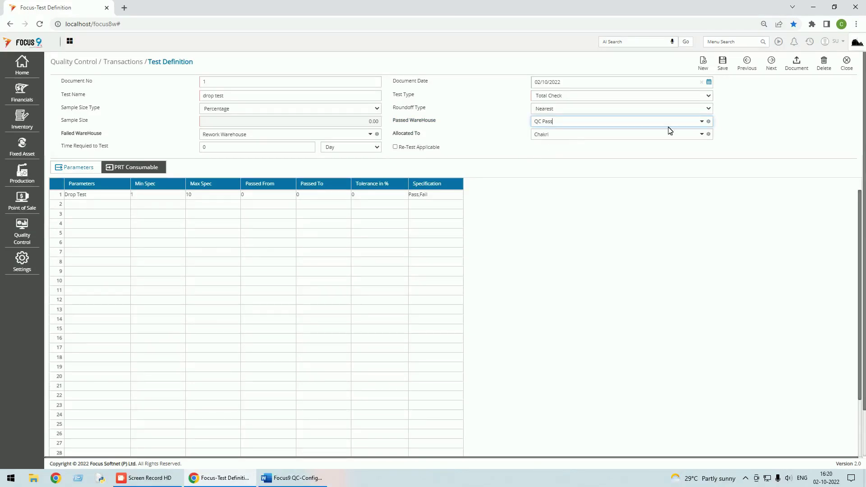
Pick the allocated person, glance at the Employee master, then close the definition without changes
left_click(702, 134)
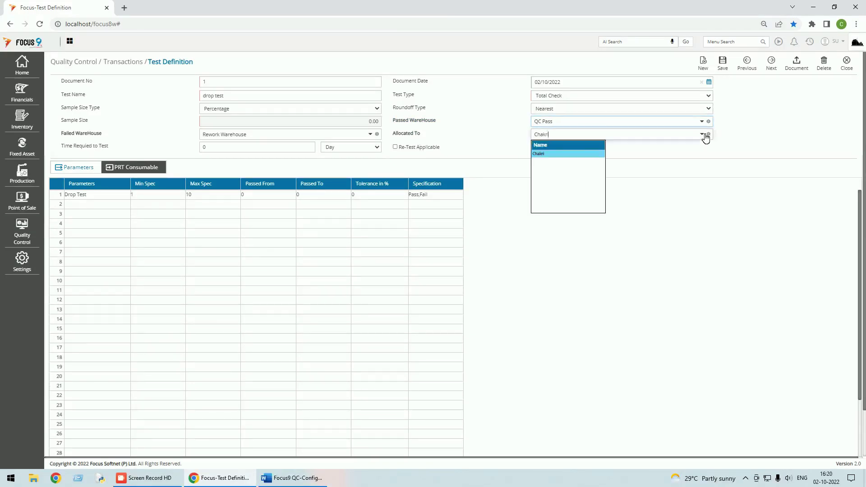
left_click(548, 155)
left_click(410, 135)
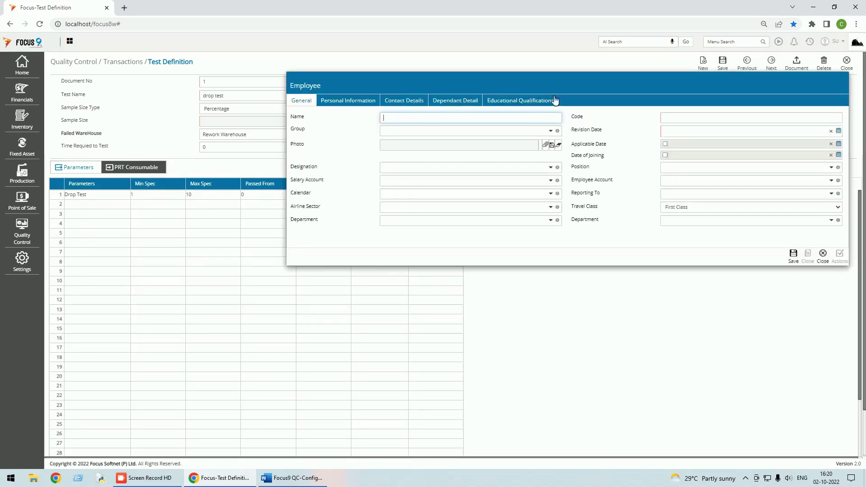
left_click(822, 253)
left_click(847, 68)
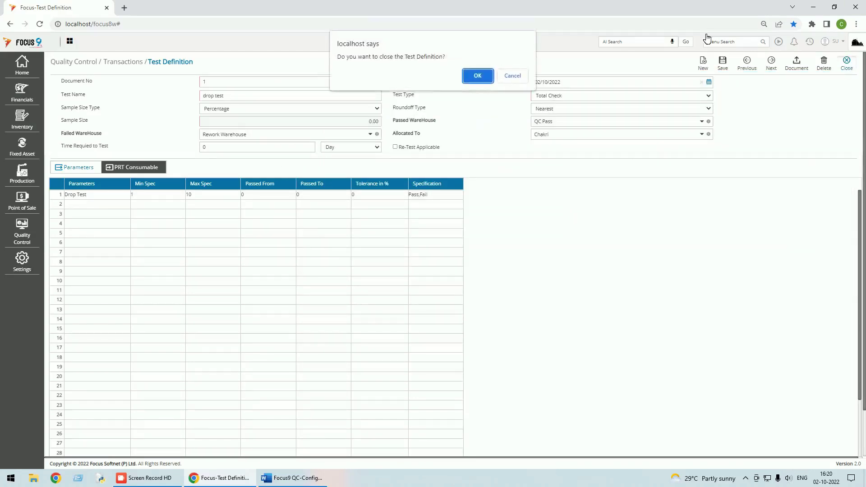
left_click(477, 76)
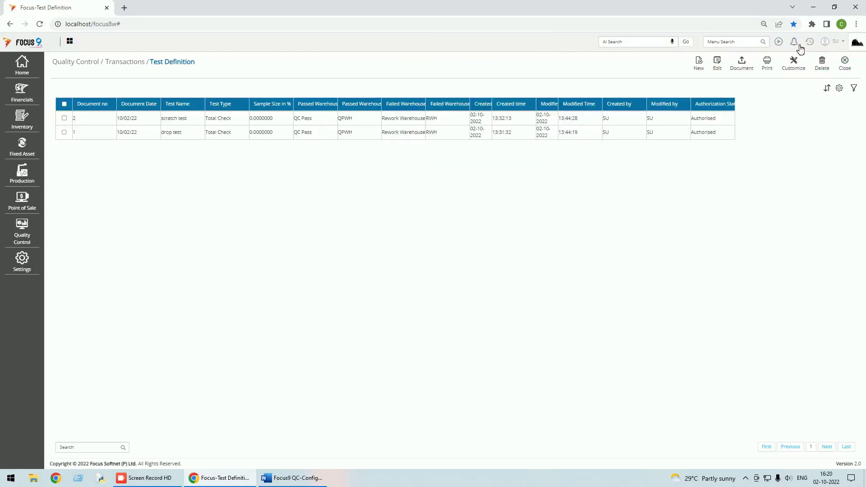
Close the Test Definition list and open the Home > Masters > Payroll > Employee list
left_click(846, 66)
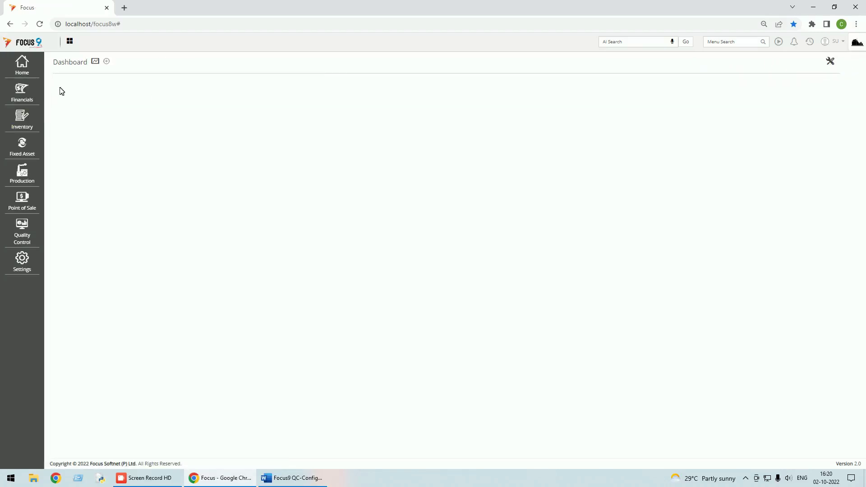
left_click(23, 68)
left_click(62, 80)
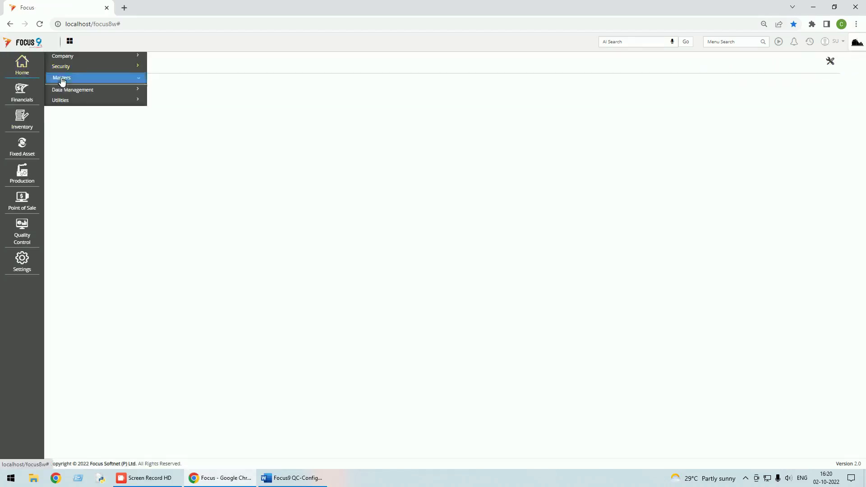
left_click(82, 175)
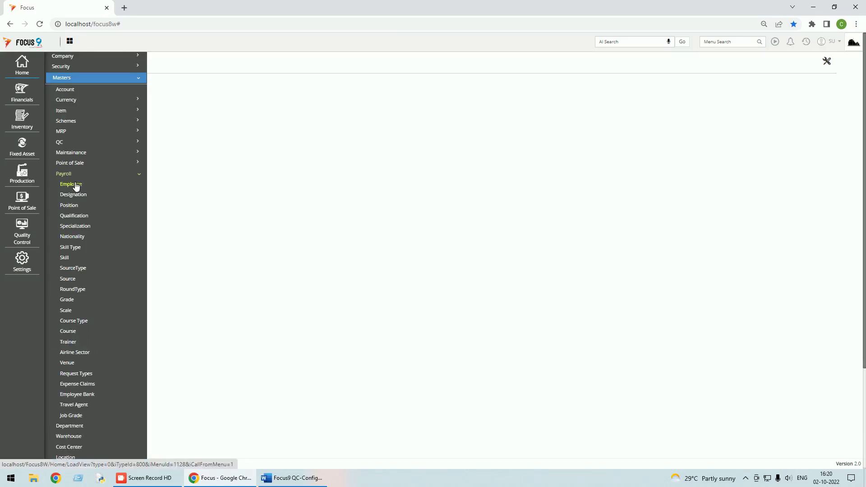
left_click(71, 184)
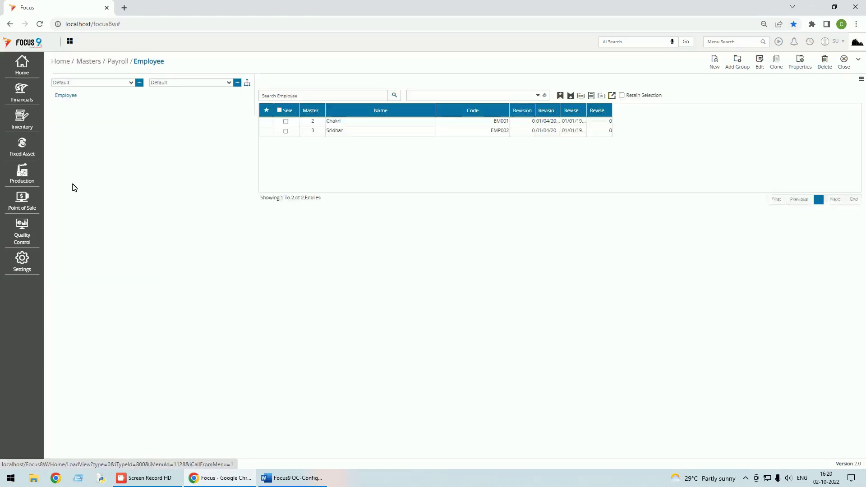
Open a new employee form, close it and the list, and reopen Test Definition from recent screens
left_click(715, 63)
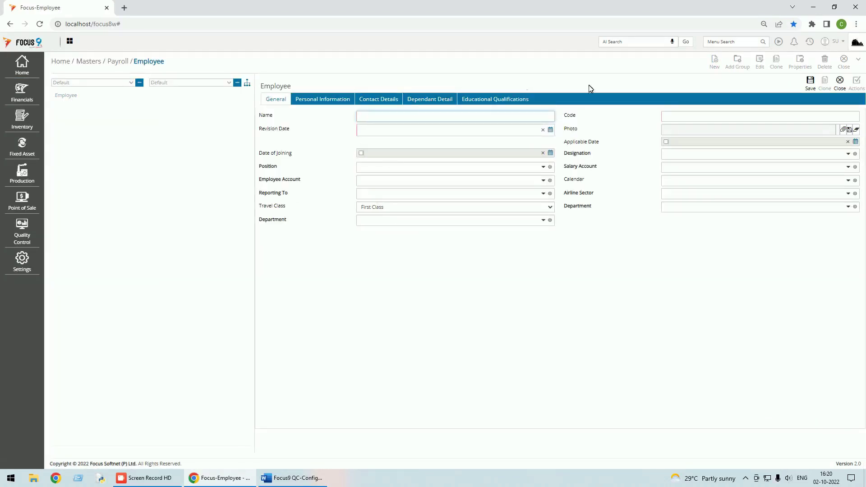
left_click(840, 81)
left_click(843, 64)
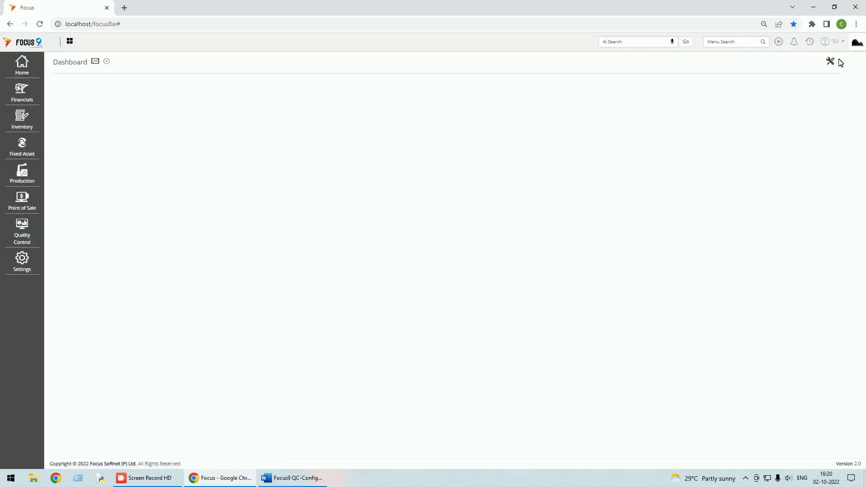
left_click(810, 41)
left_click(767, 63)
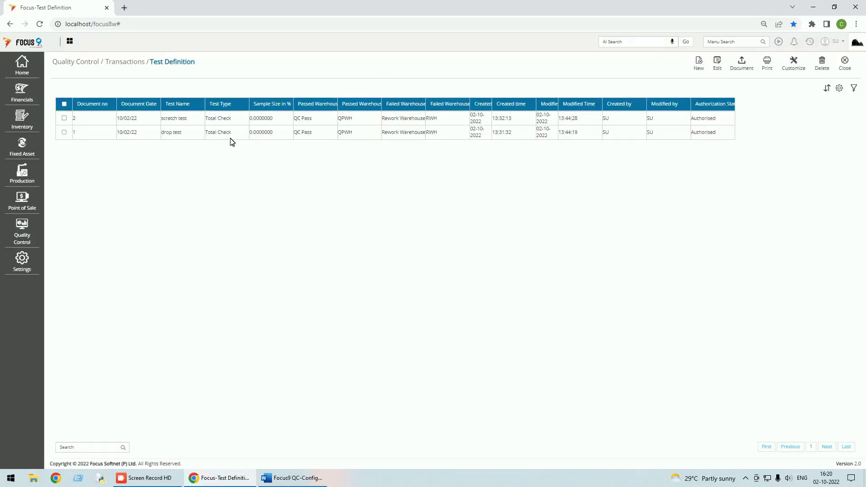
Open drop test, refresh its Drop Test parameter row at 0.00 Min/Max Spec, and save
double_click(230, 136)
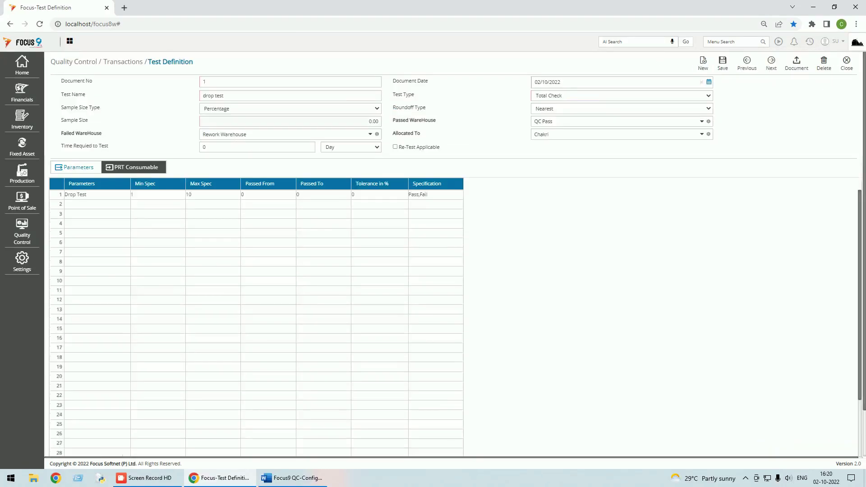
left_click(107, 203)
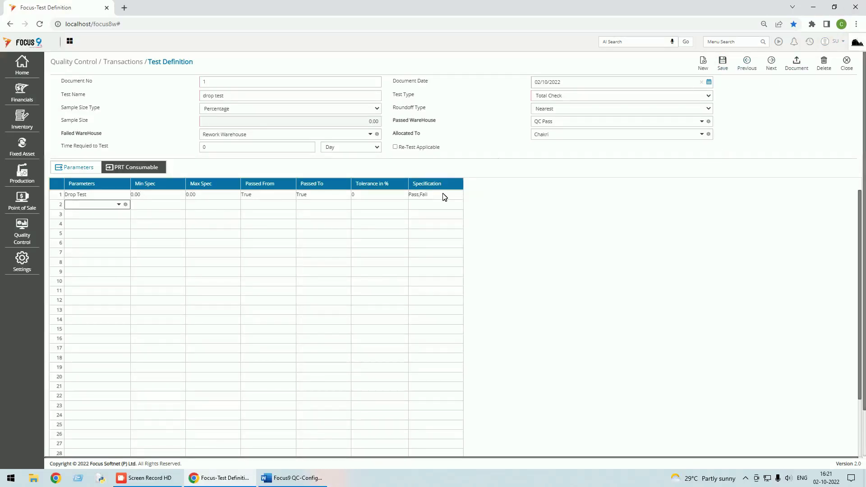
left_click(723, 66)
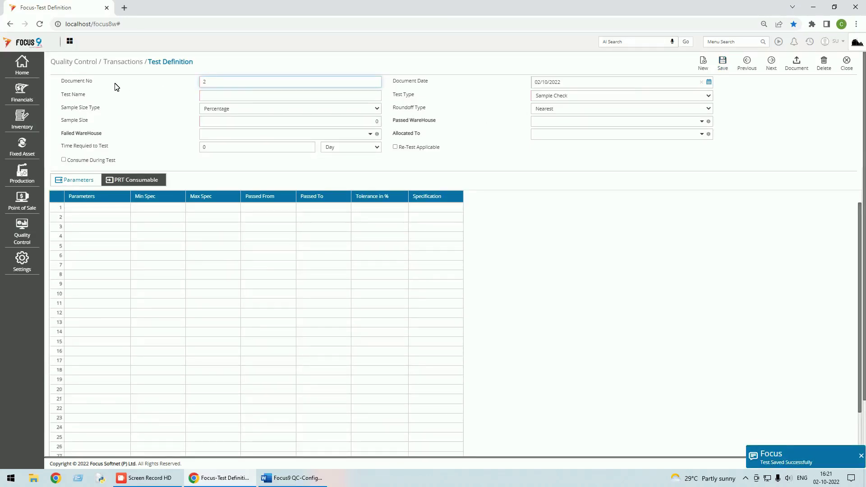
Re-save test definition document 2 (scratch test), then start a new Total Check definition
key("Tab")
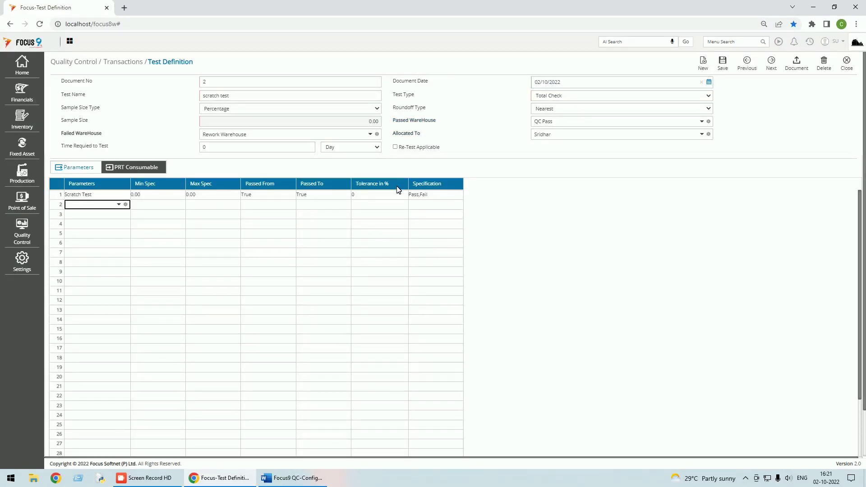
left_click(726, 69)
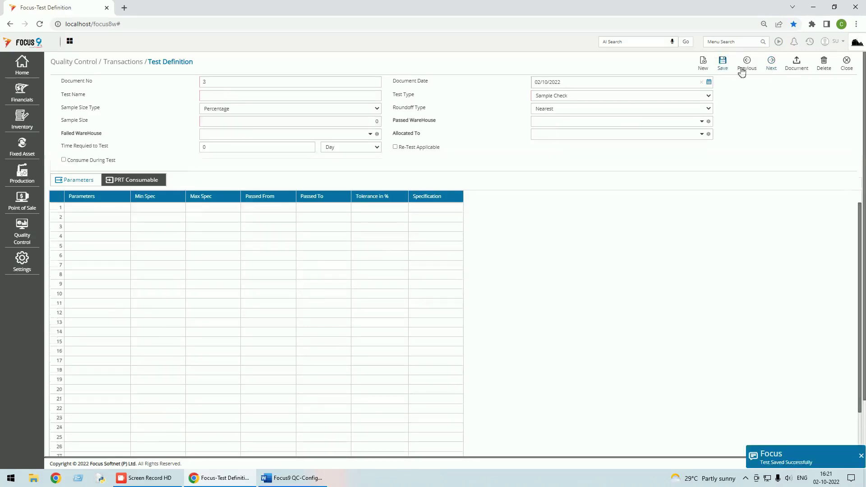
left_click(701, 66)
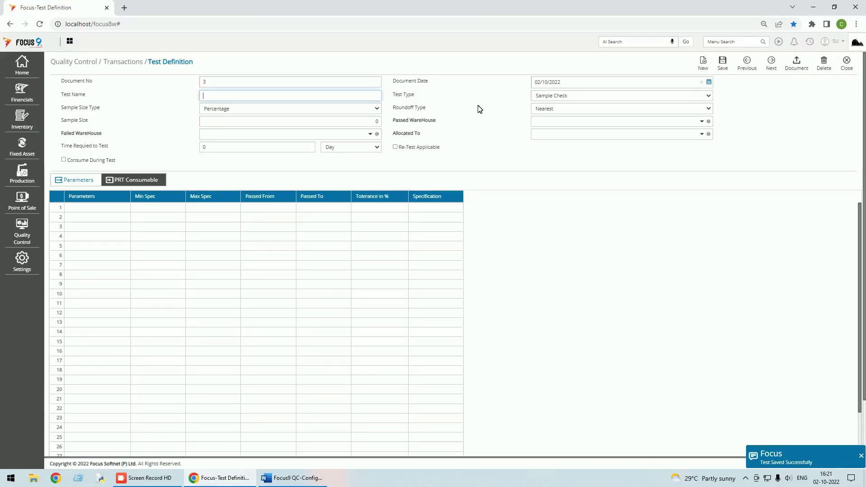
left_click(567, 100)
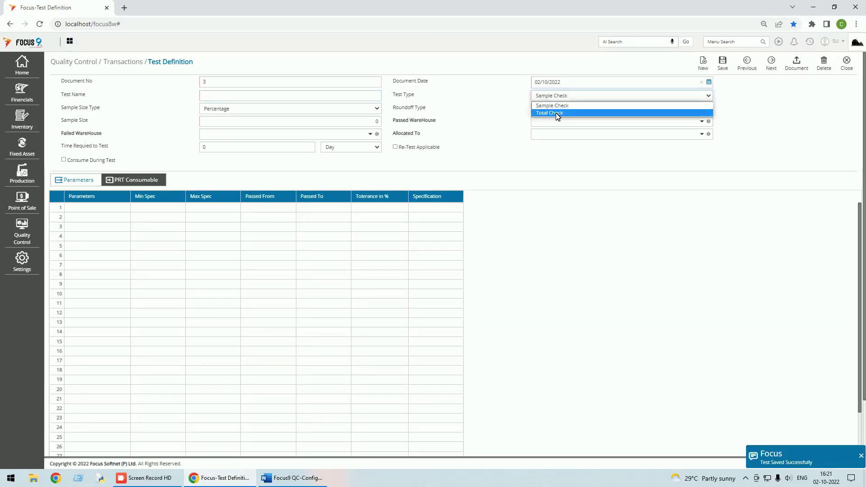
left_click(557, 112)
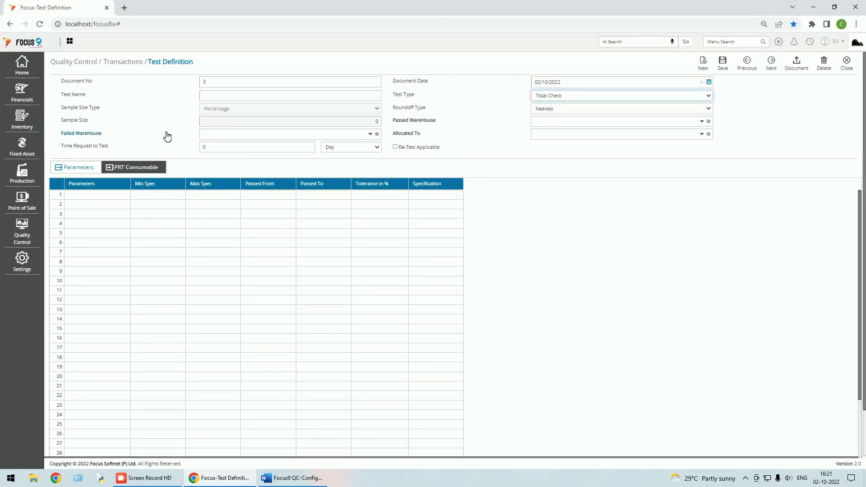
Add Scratch Test as its first parameter, then discard the unsaved definition and close the list
left_click(103, 197)
left_click(120, 195)
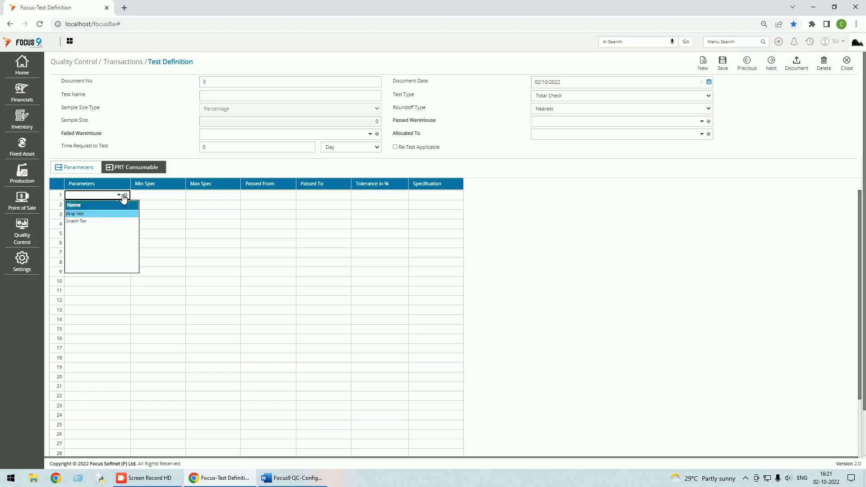
left_click(86, 223)
left_click(159, 200)
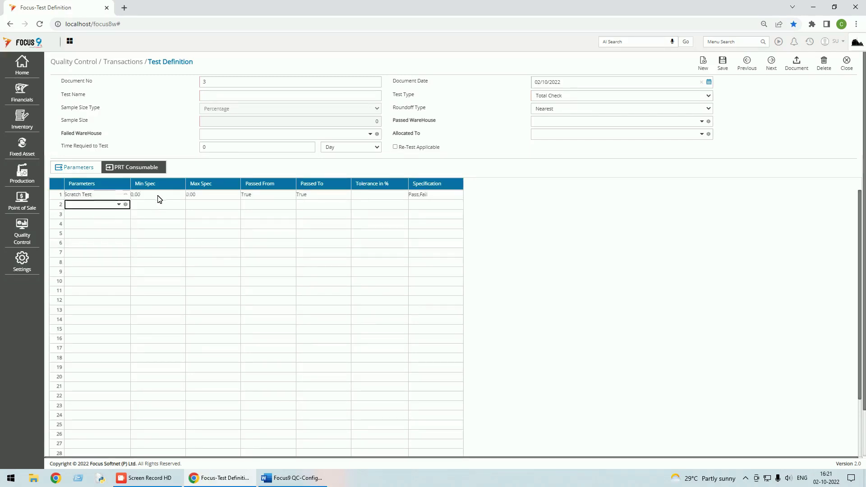
left_click(844, 63)
left_click(478, 78)
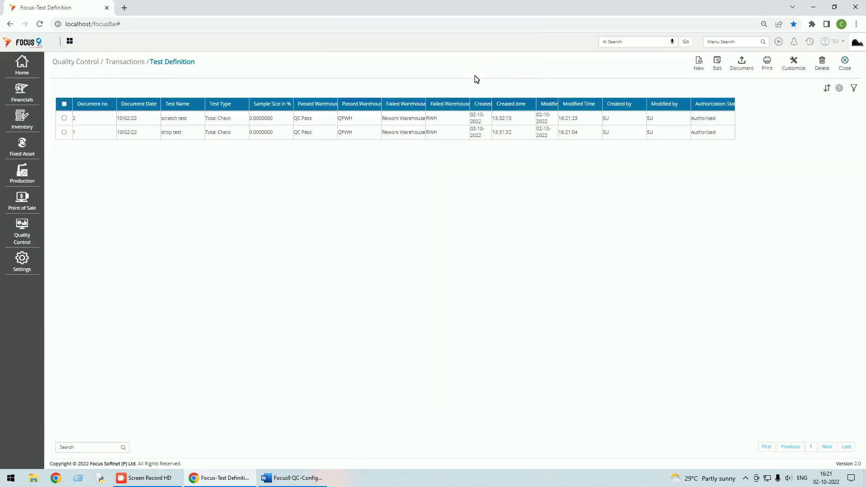
left_click(846, 68)
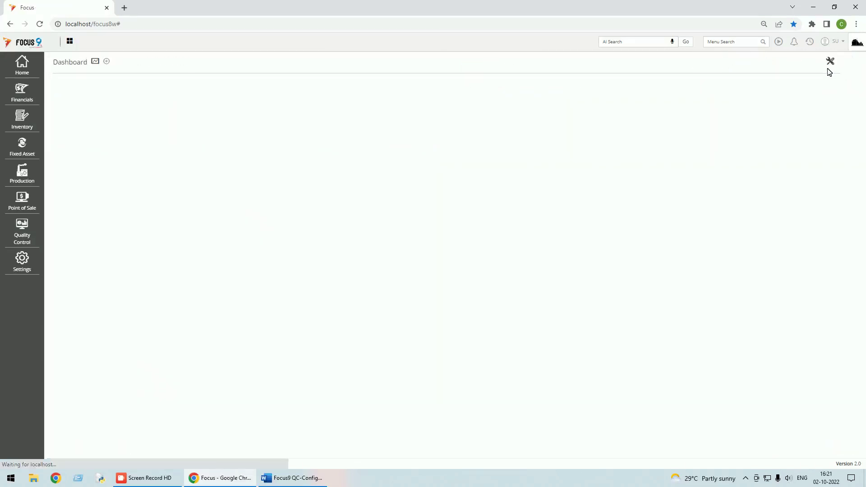
Scroll the Focus9 QC-Configuration guide to Step-7 'Map Test to Items' and 'Map Items to Test'
left_click(298, 478)
scroll(321, 264, "down", 12)
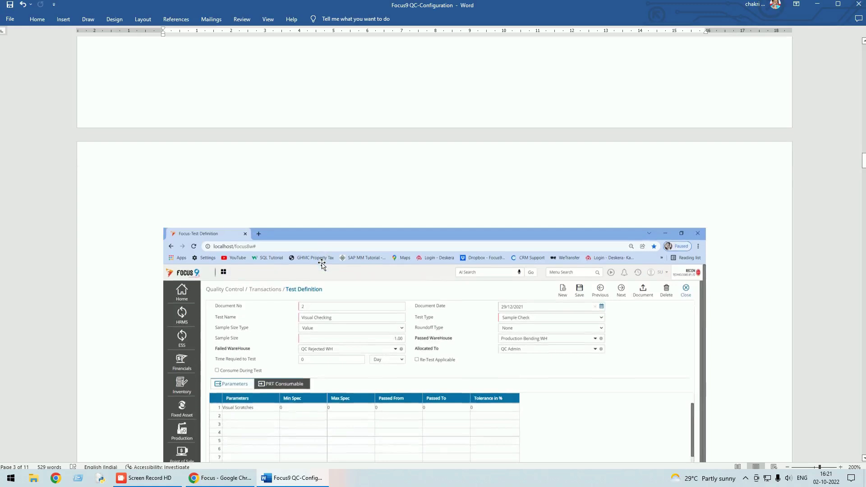
scroll(321, 265, "down", 5)
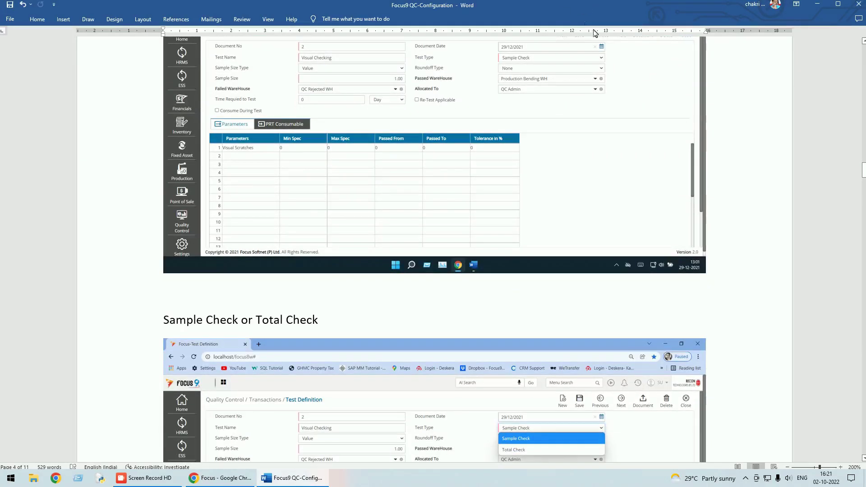
scroll(489, 220, "down", 8)
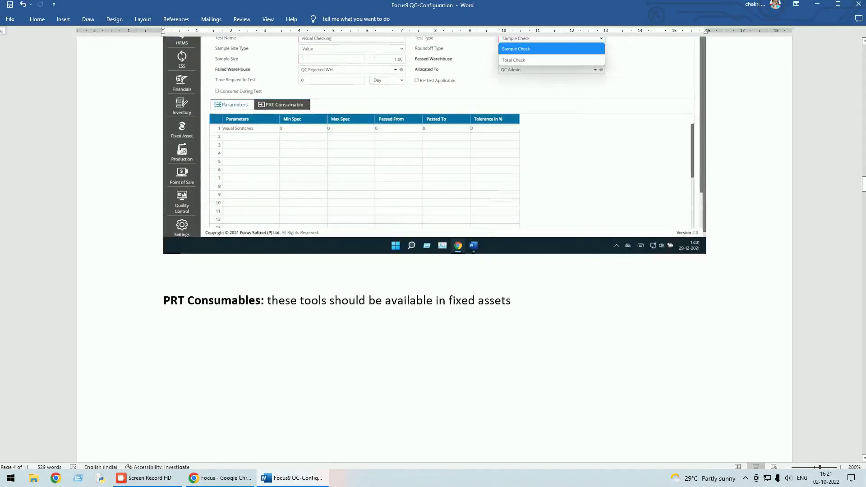
scroll(485, 229, "down", 10)
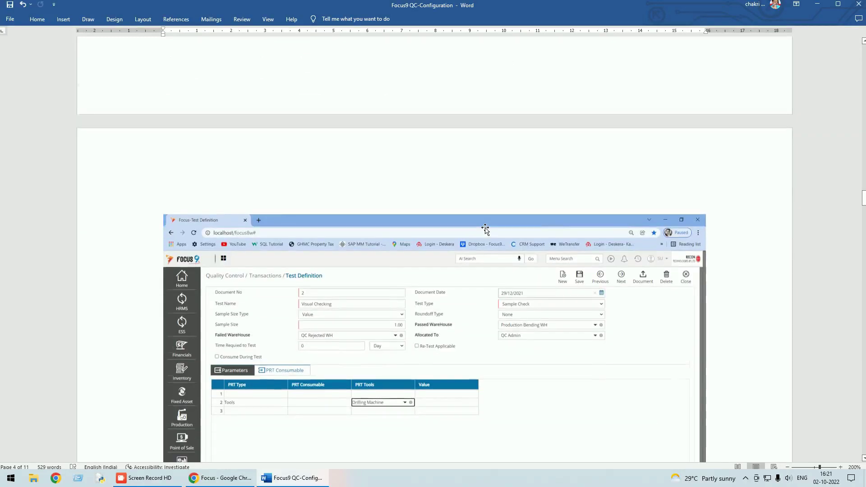
scroll(484, 229, "down", 8)
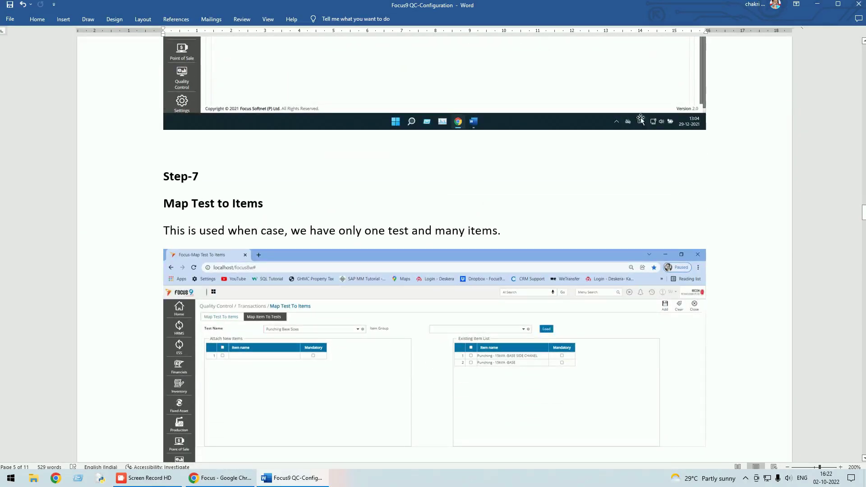
scroll(498, 180, "down", 10)
scroll(498, 179, "down", 3)
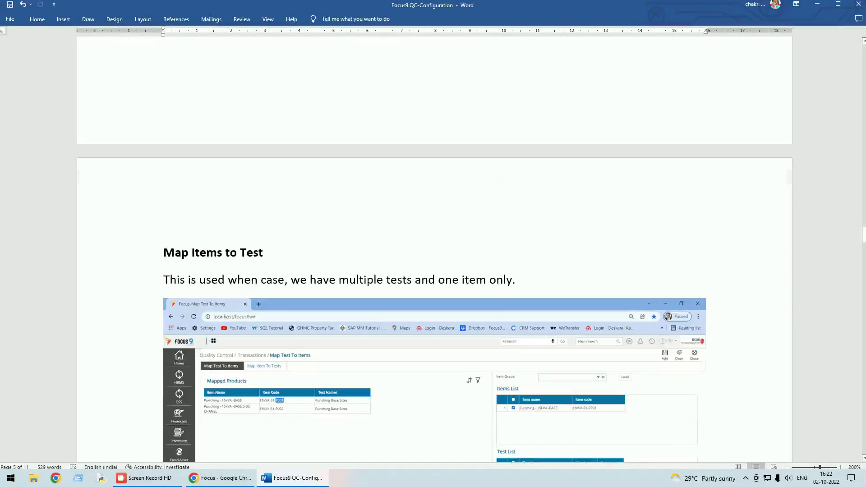
scroll(499, 179, "up", 12)
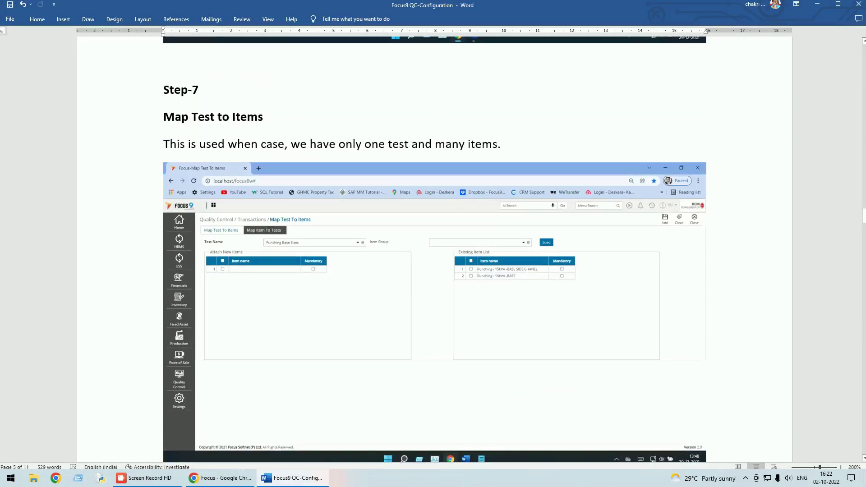
scroll(263, 131, "down", 10)
scroll(264, 131, "up", 2)
scroll(263, 131, "up", 3)
Back in Focus, search the menus for 'map' and open Map Test To Items
left_click(817, 4)
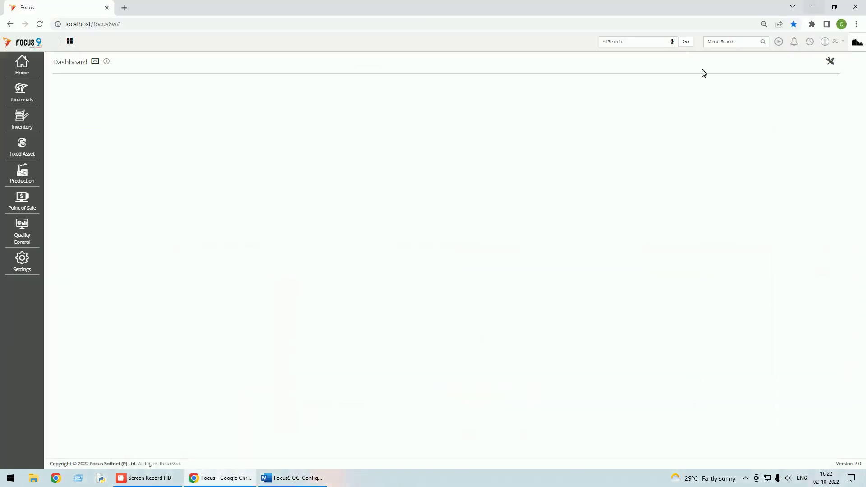
left_click(715, 43)
type("map")
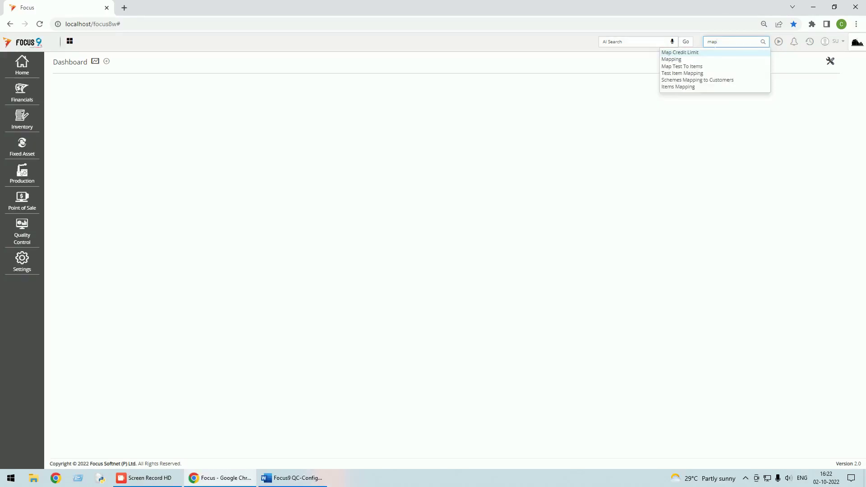
left_click(686, 67)
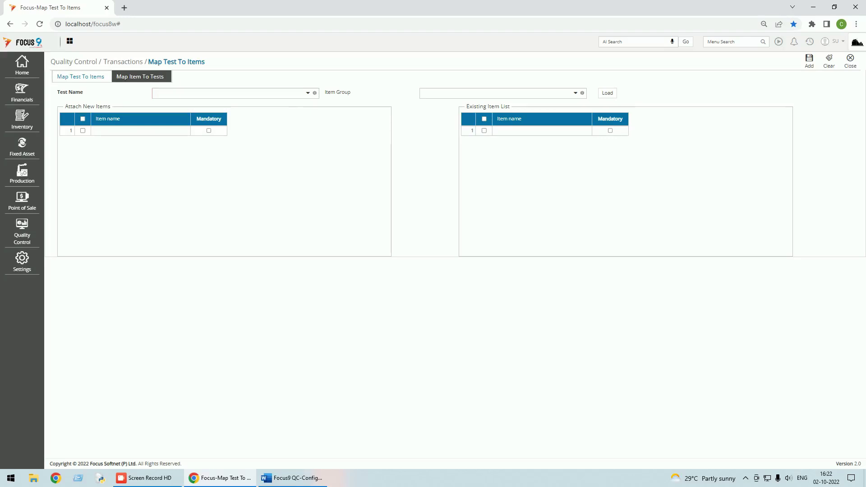
Enter 'packin' as a test name, then switch to the Map Item To Tests view
left_click(230, 93)
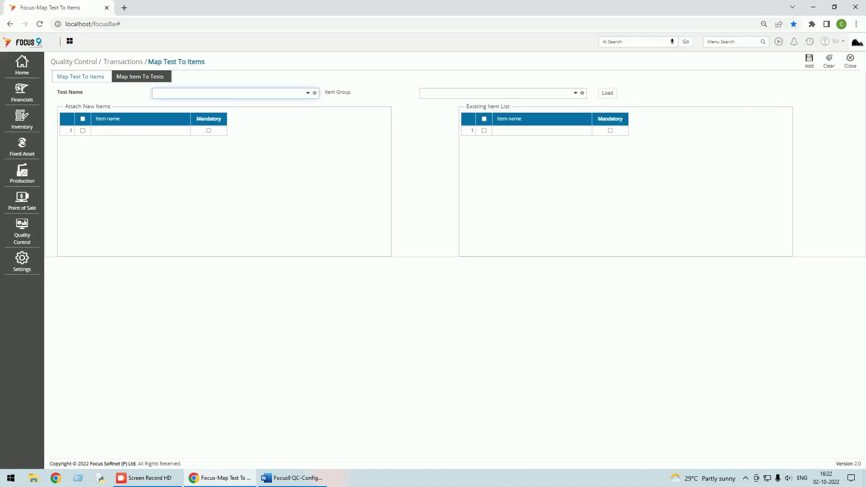
type("packing test")
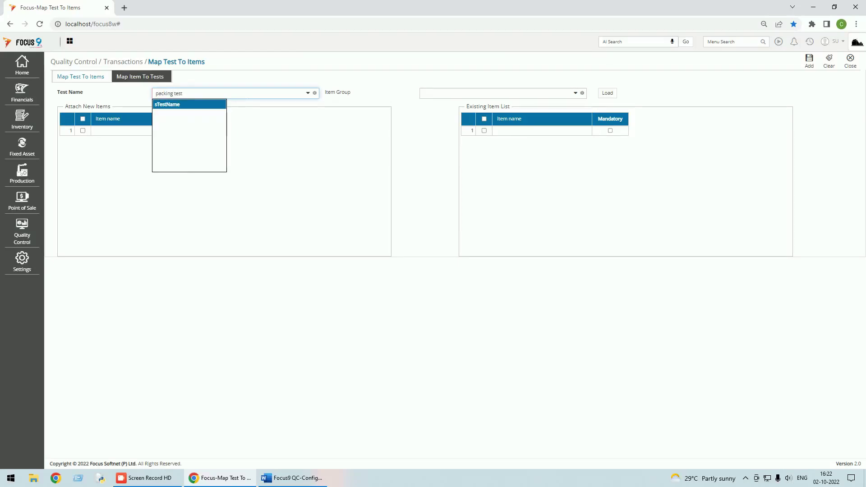
key("Tab")
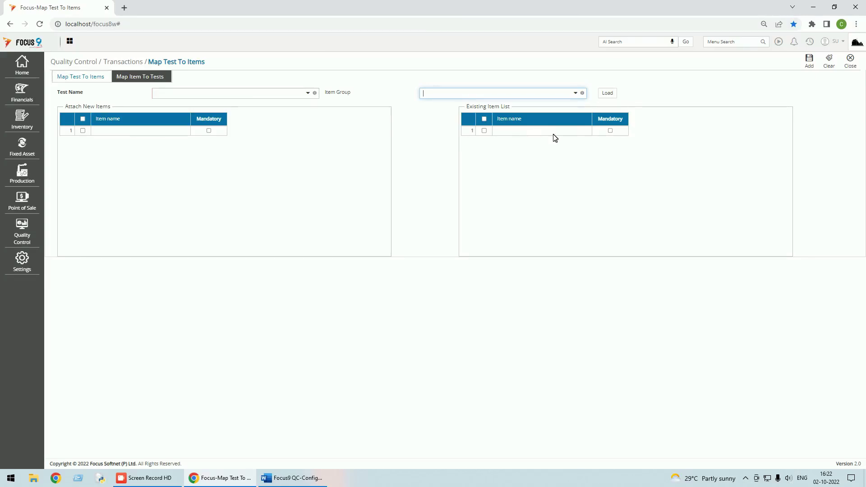
left_click(158, 78)
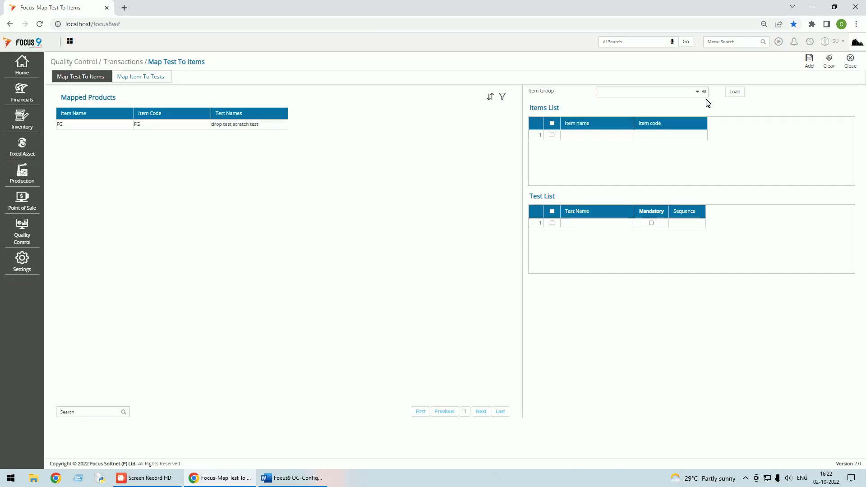
Choose Photo Copier Machine - Siemens as the item and drop test as its first test
left_click(600, 136)
left_click(623, 136)
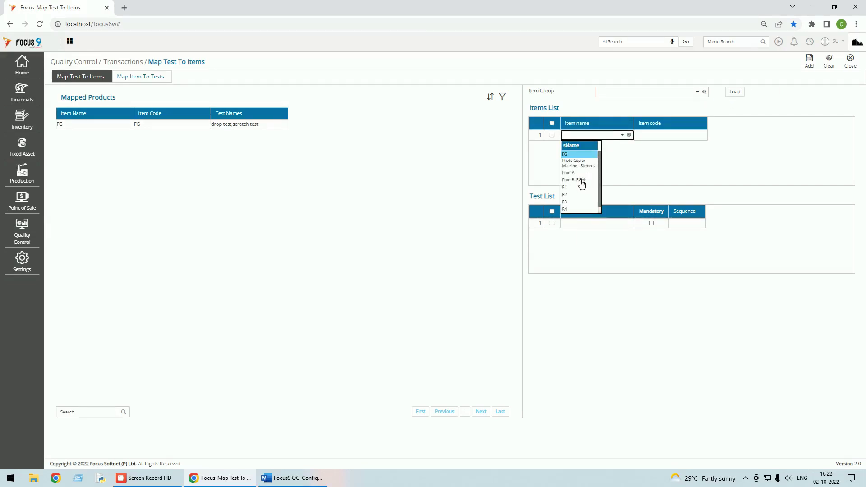
left_click(581, 163)
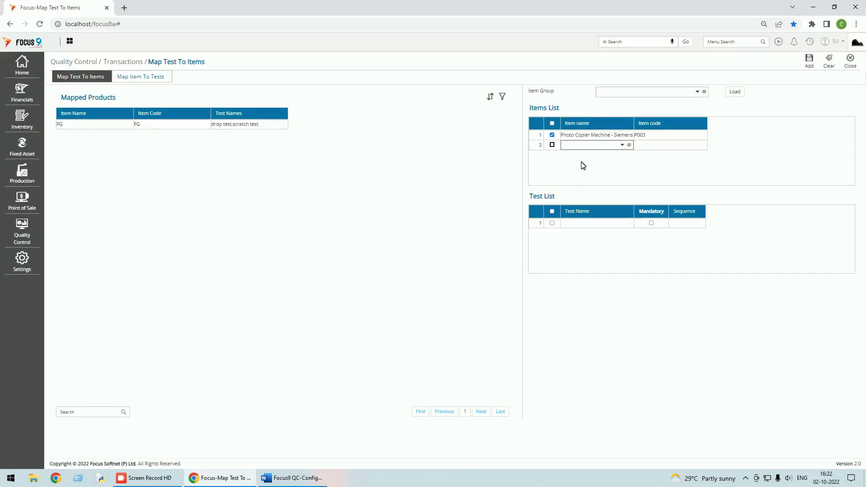
left_click(552, 224)
left_click(622, 223)
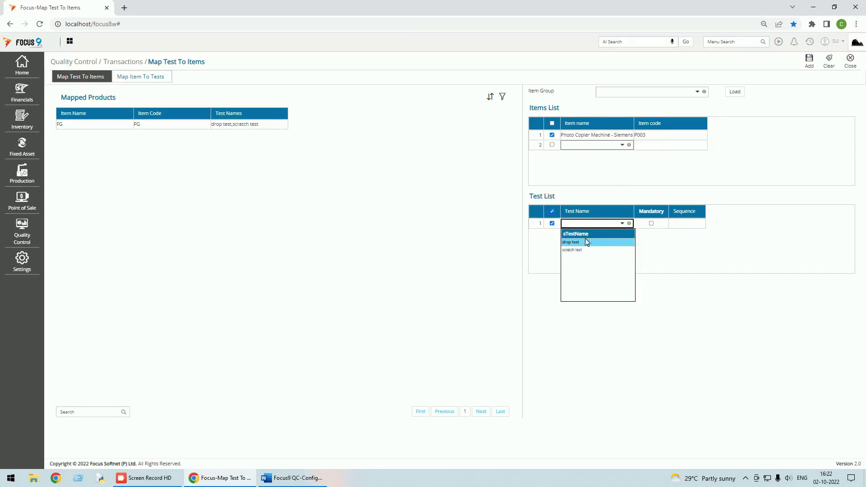
left_click(574, 244)
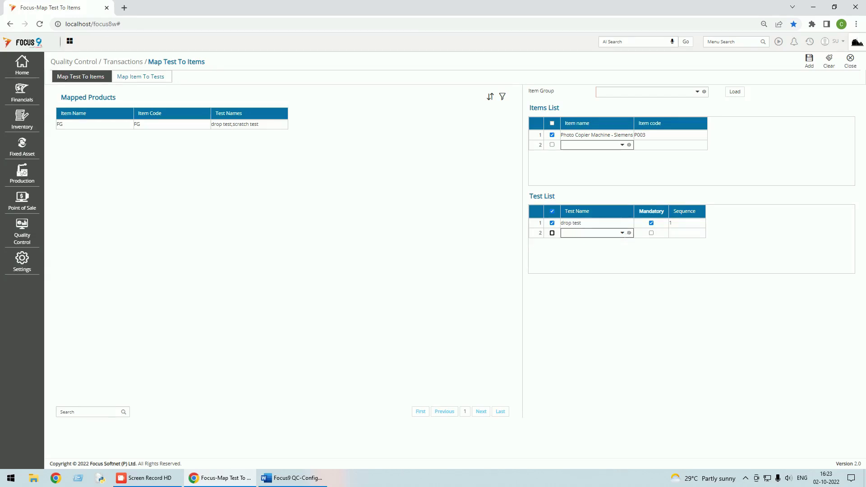
Add scratch test as the second test and save the item-to-test mapping
left_click(625, 237)
left_click(572, 258)
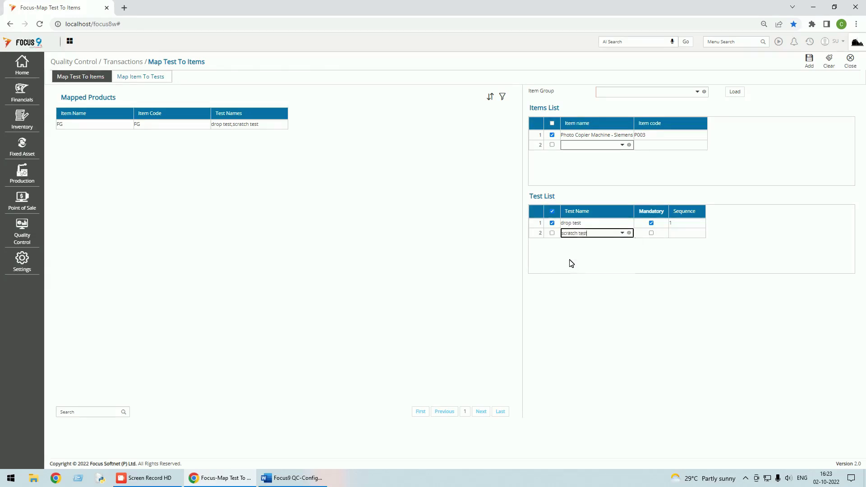
left_click(622, 233)
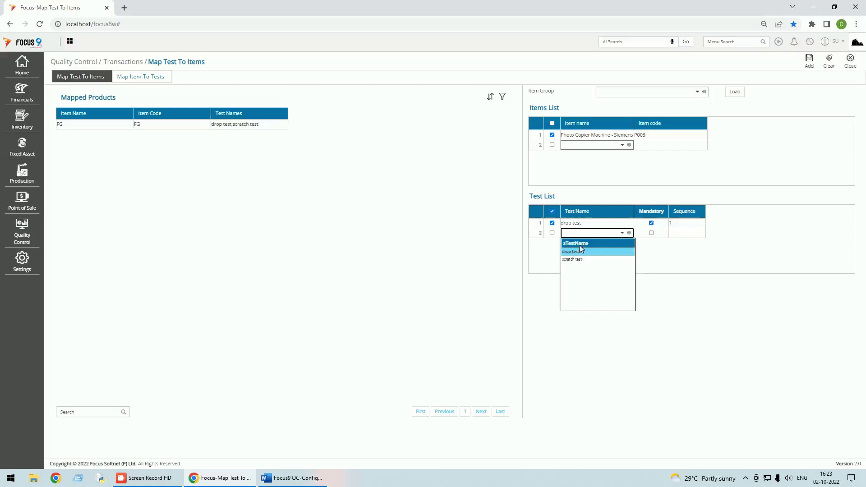
left_click(572, 260)
left_click(651, 234)
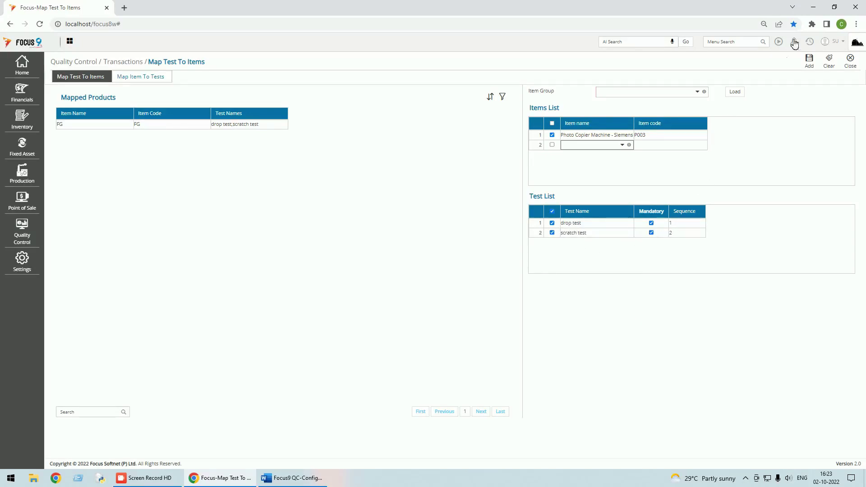
left_click(811, 67)
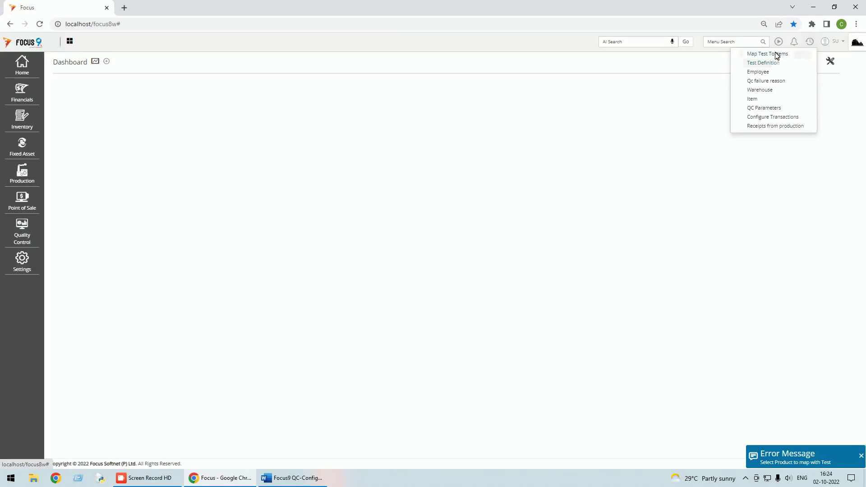
left_click(773, 54)
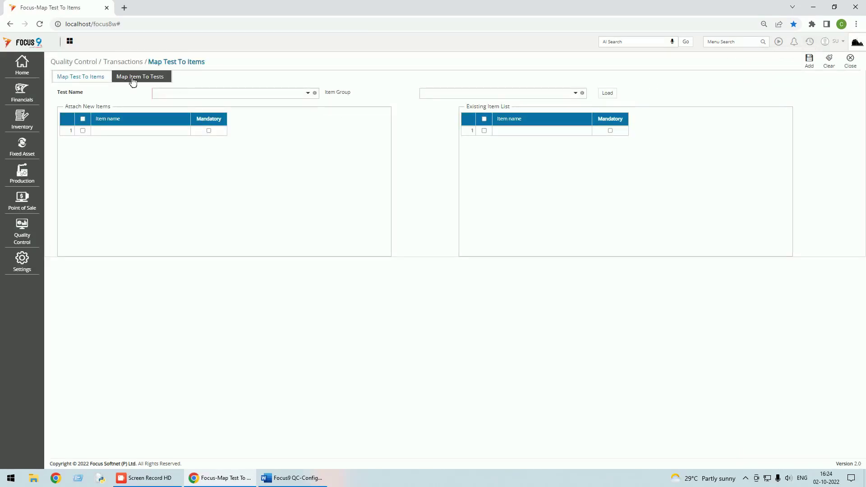
Load the Photo Copier Machine - Siemens mapping and delete its drop test and scratch test rows
left_click(146, 78)
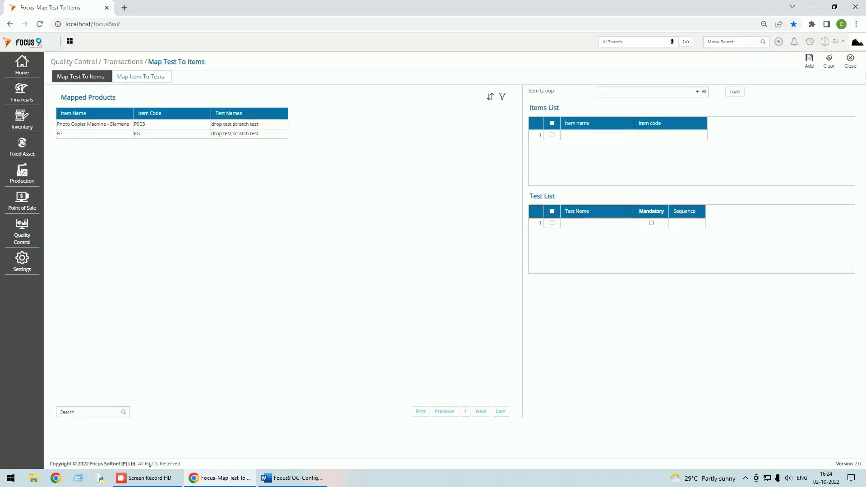
double_click(227, 124)
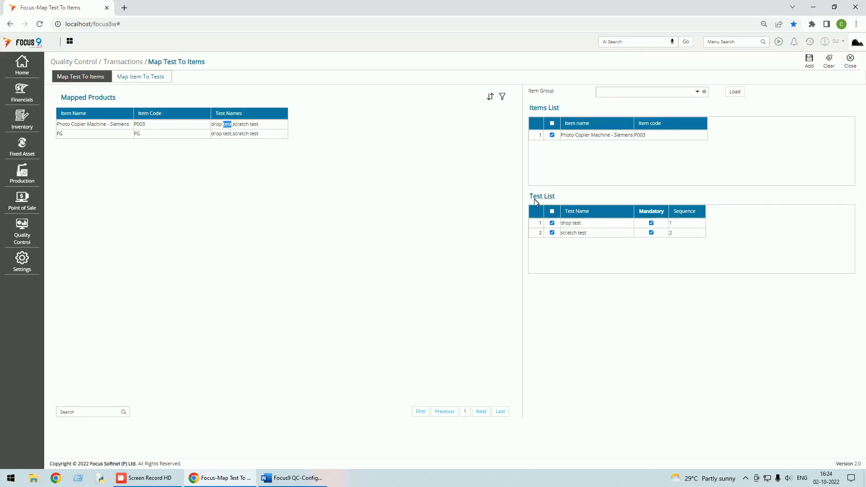
right_click(538, 222)
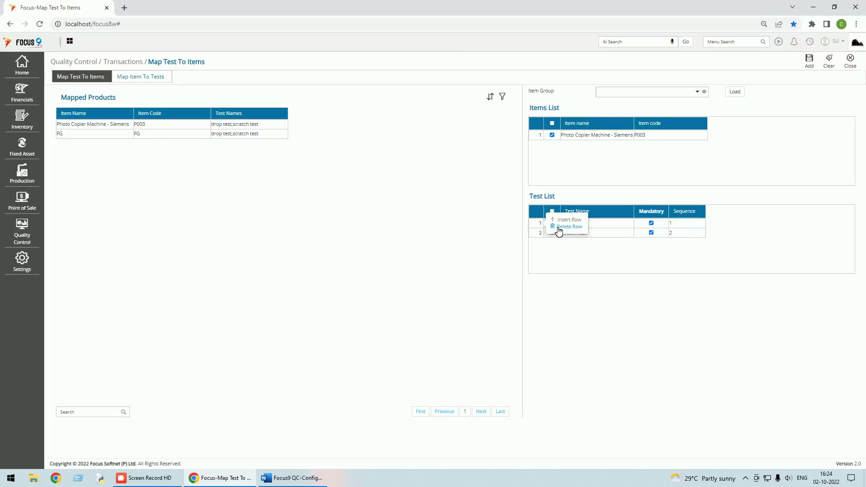
left_click(559, 227)
left_click(475, 75)
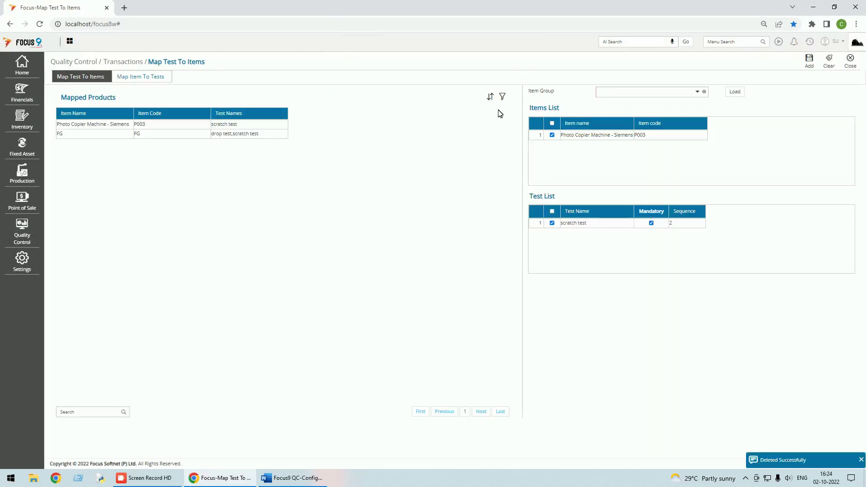
right_click(539, 223)
left_click(562, 230)
left_click(475, 74)
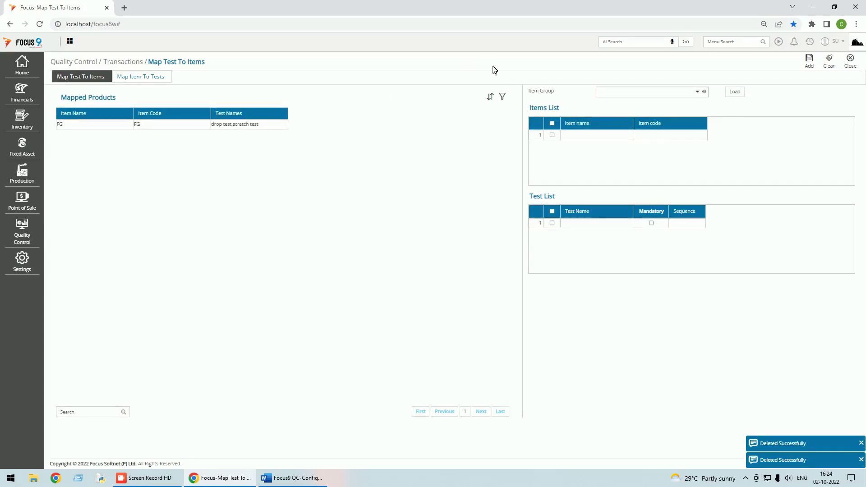
Review the Test Definition list and Map Test To Items, then return to the Word guide at Step-8
left_click(852, 64)
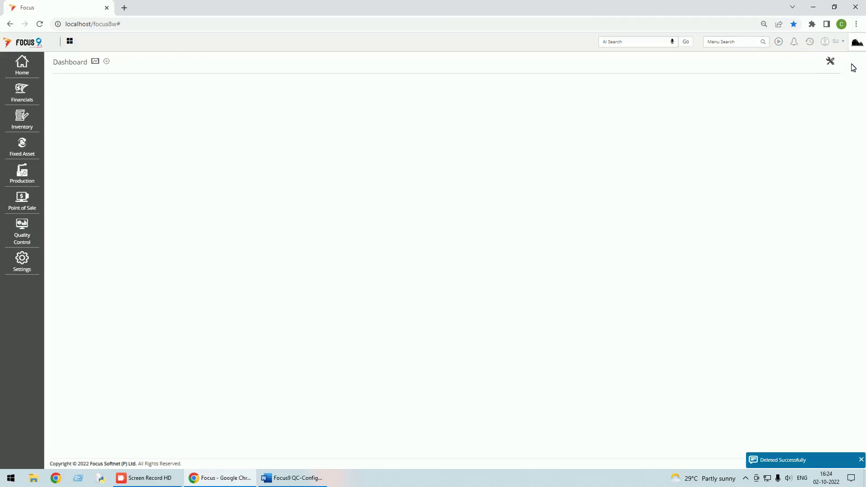
left_click(810, 41)
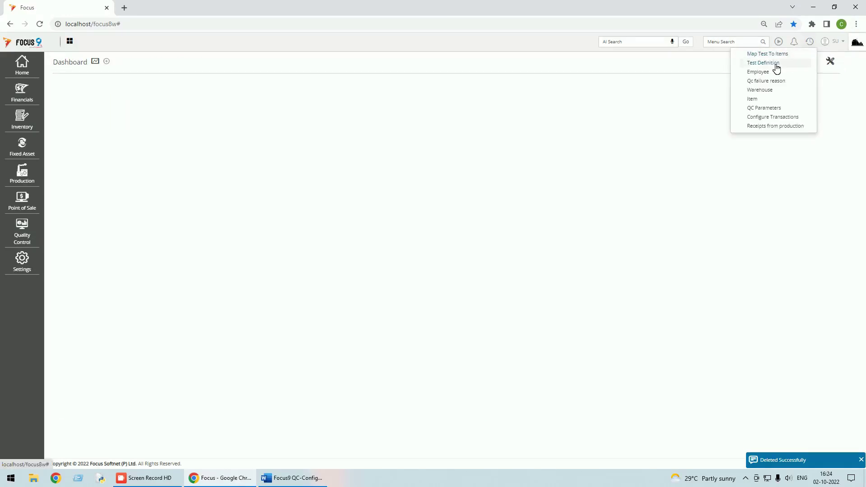
left_click(775, 65)
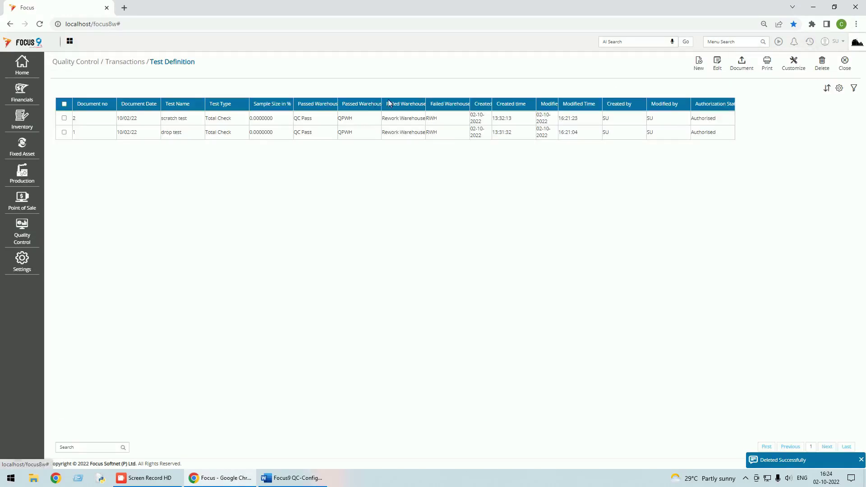
left_click(839, 65)
left_click(809, 41)
left_click(765, 63)
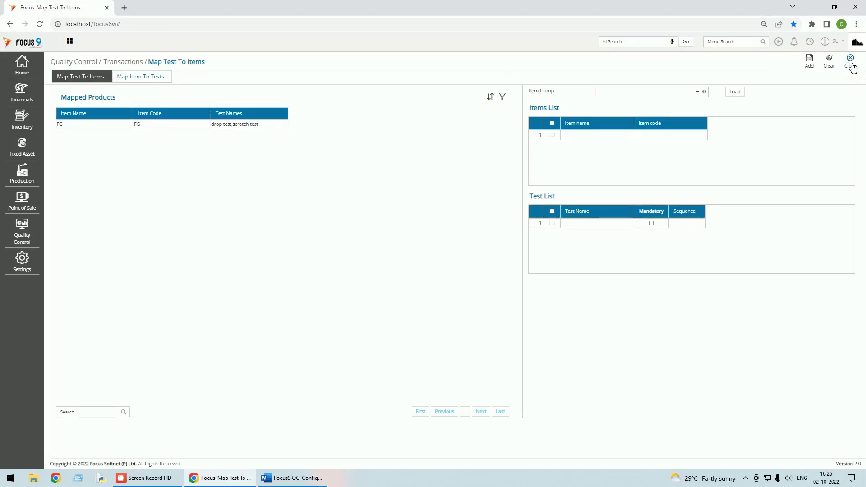
left_click(275, 479)
scroll(272, 378, "down", 10)
Minimize the Word guide to return to Focus and close the Map Test To Items page
scroll(271, 377, "down", 9)
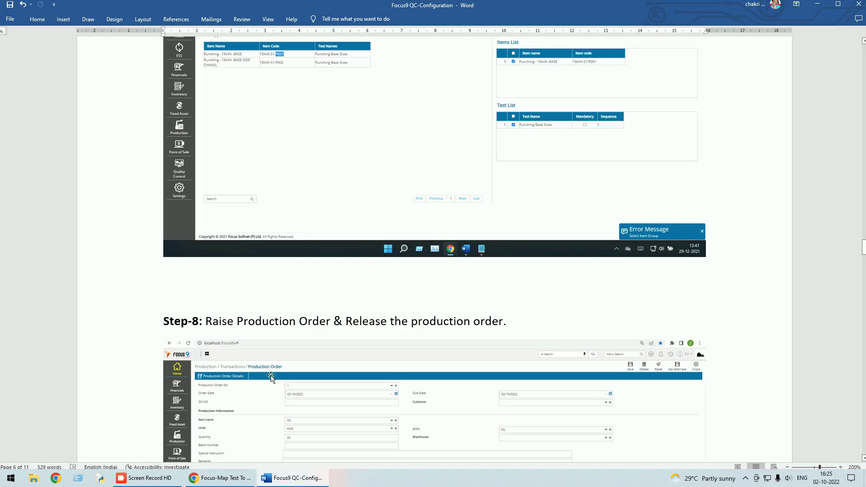
left_click(816, 4)
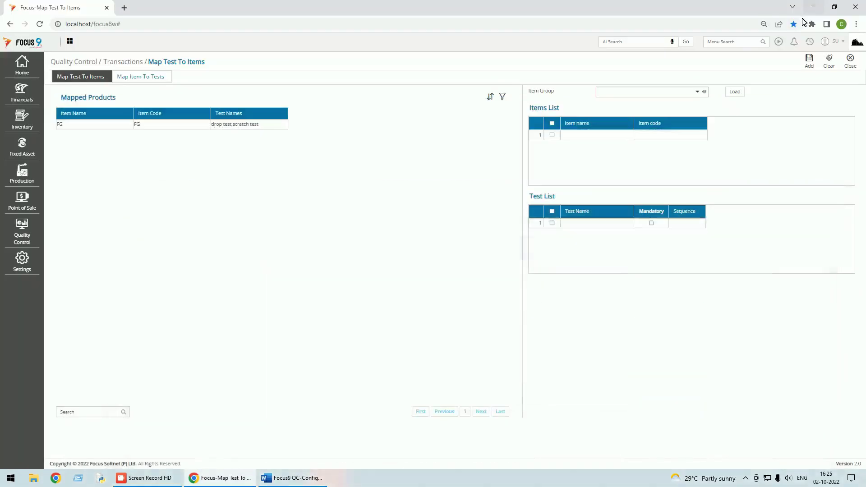
left_click(850, 64)
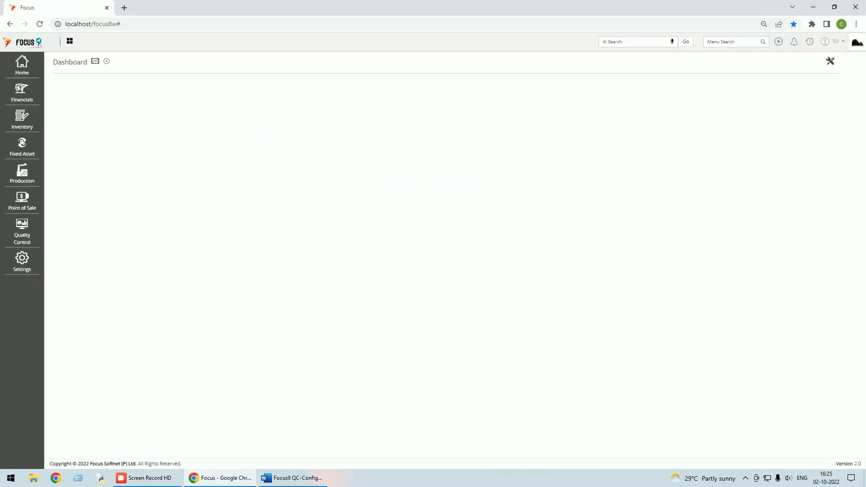
Open Production Orders and try changing order 1's quantity to 5, leaving it unsaved
left_click(24, 174)
left_click(65, 166)
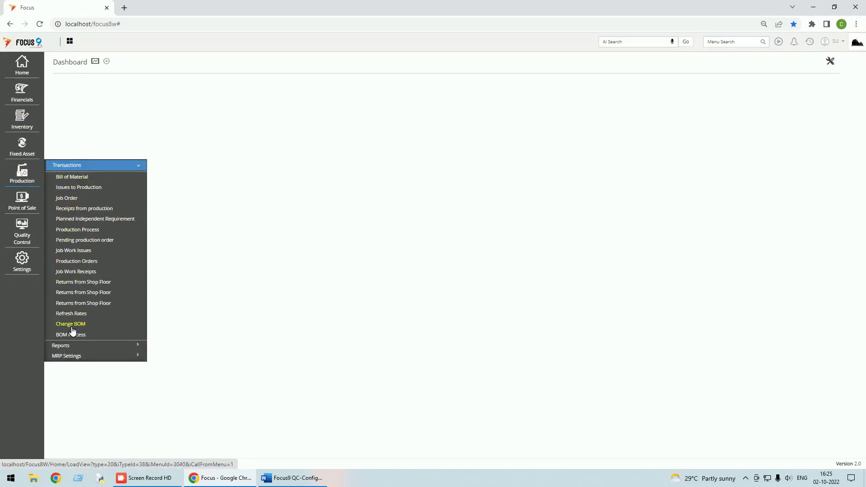
left_click(77, 260)
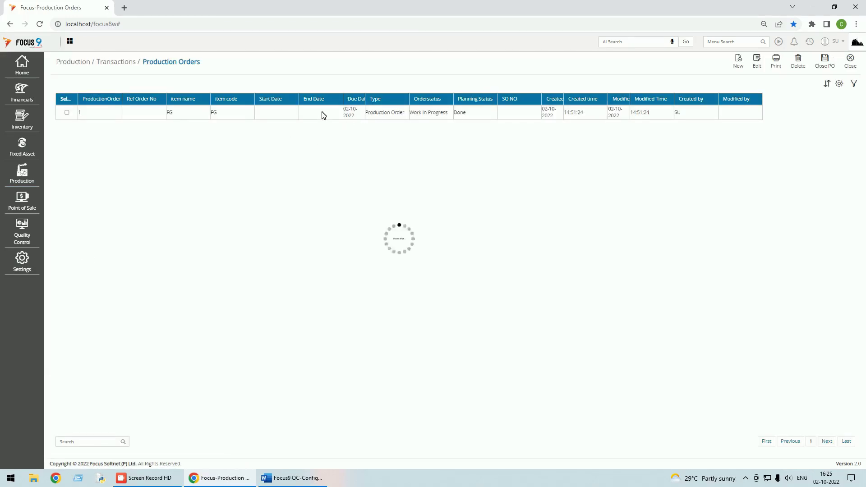
double_click(201, 175)
key("Tab")
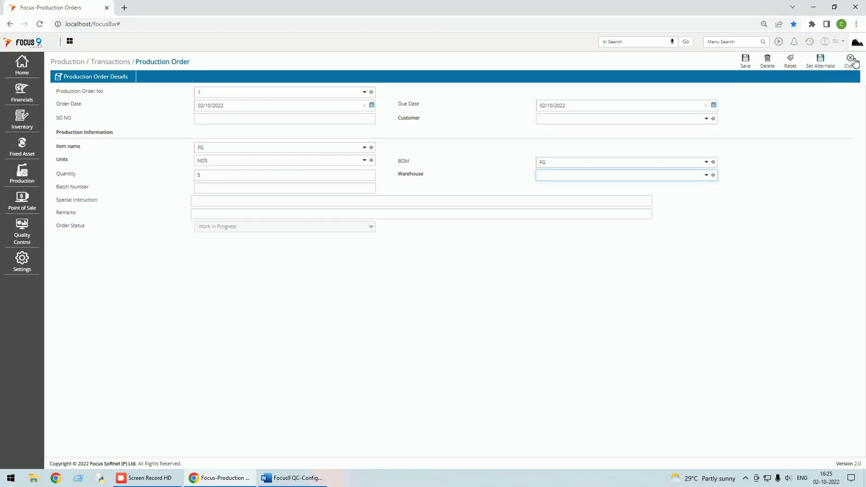
left_click(747, 62)
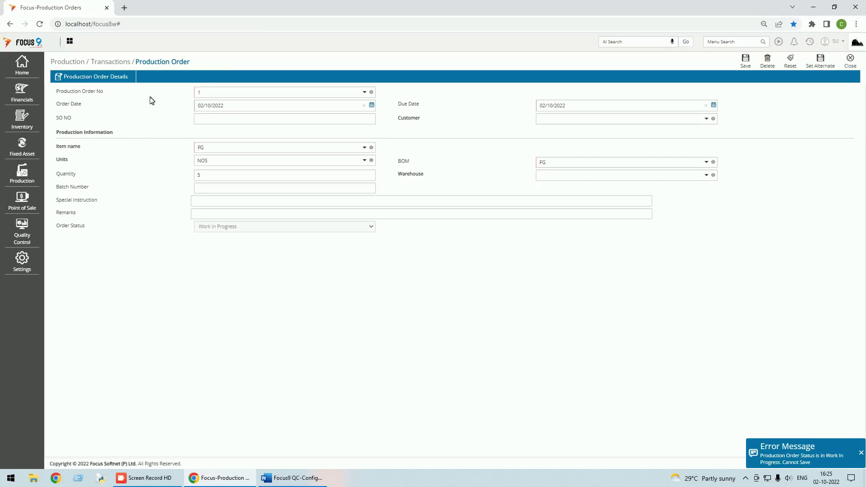
left_click(851, 60)
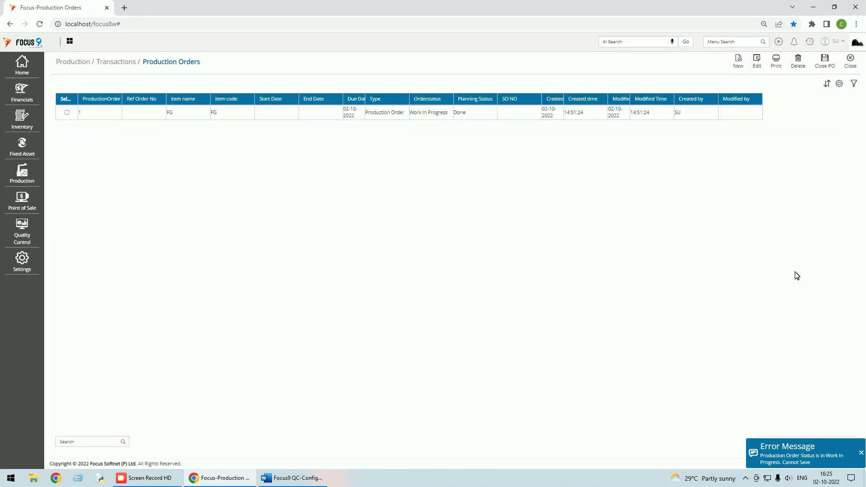
double_click(248, 116)
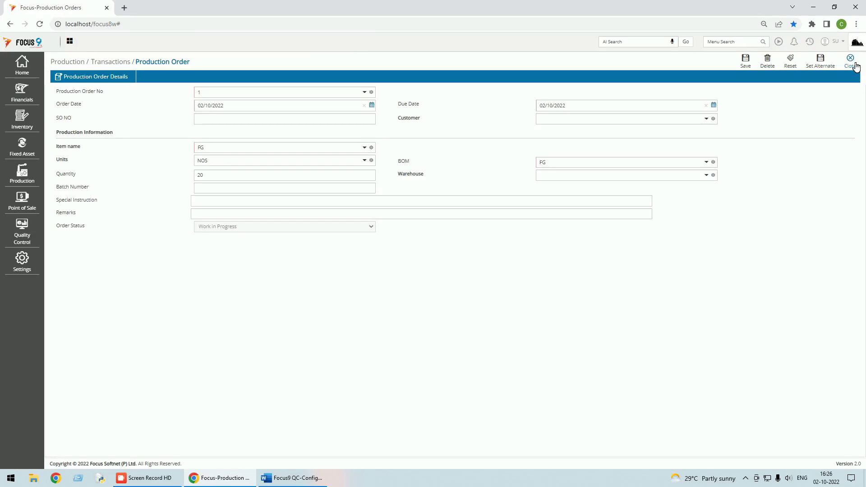
left_click(855, 67)
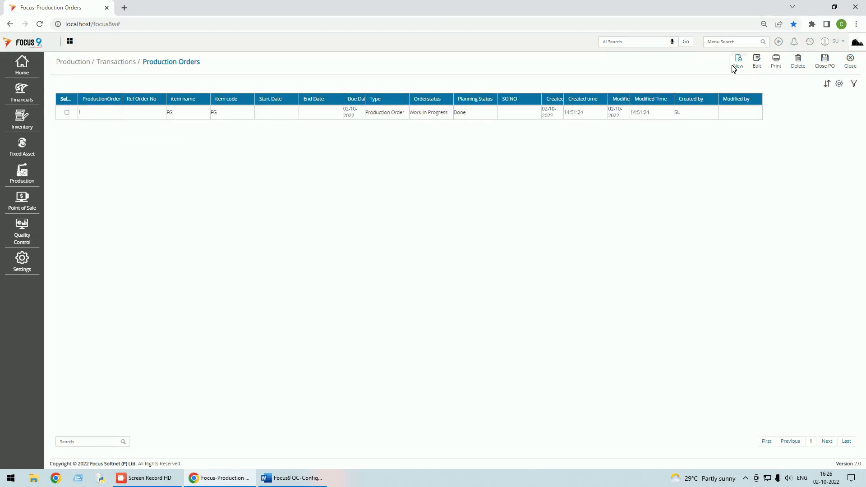
Start a new production order for item FG with status Released Production Order
left_click(737, 63)
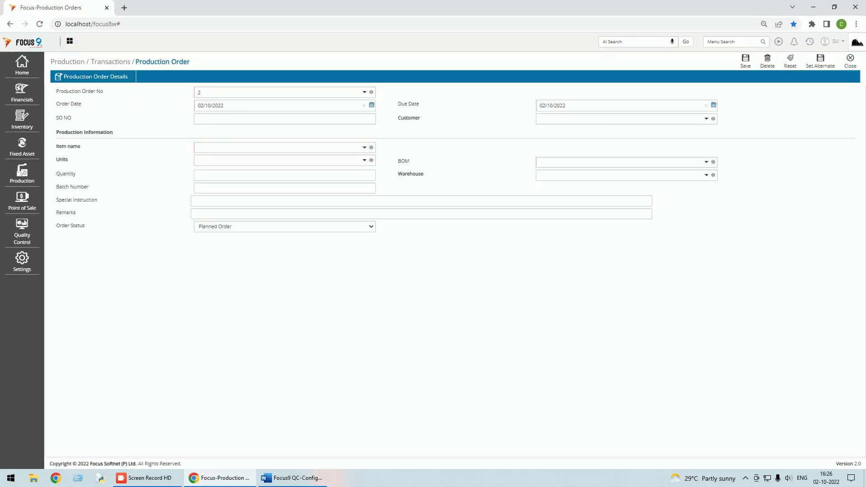
type("fg")
left_click(207, 161)
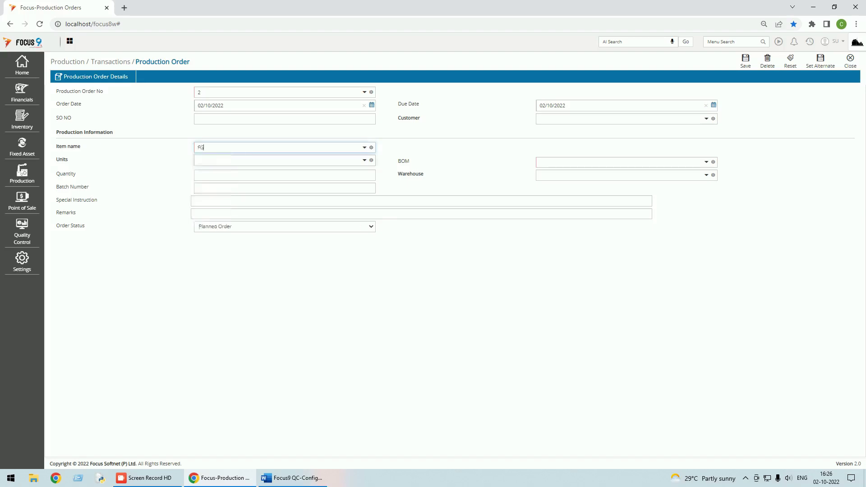
left_click(325, 231)
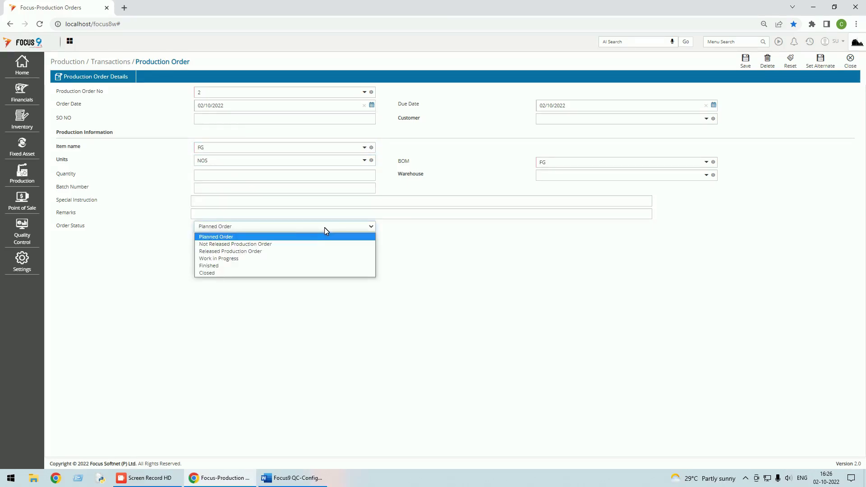
left_click(232, 251)
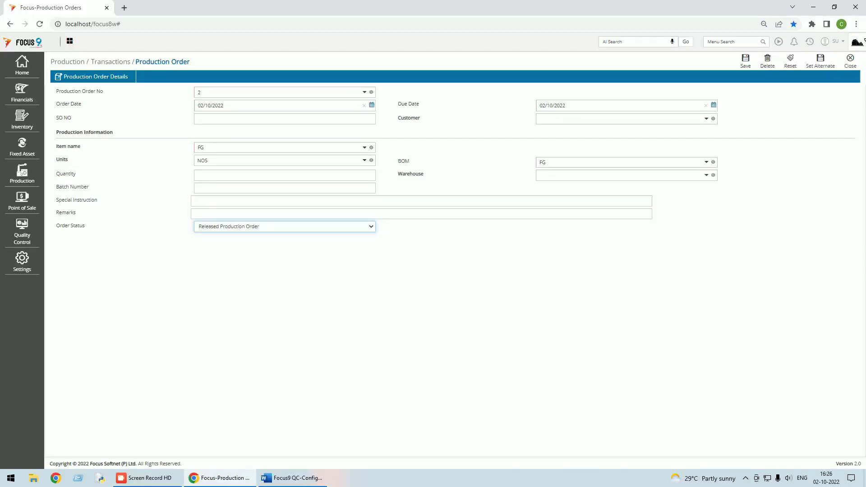
Enter quantity 5, save production order 2, and close the Production Orders screen
left_click(749, 65)
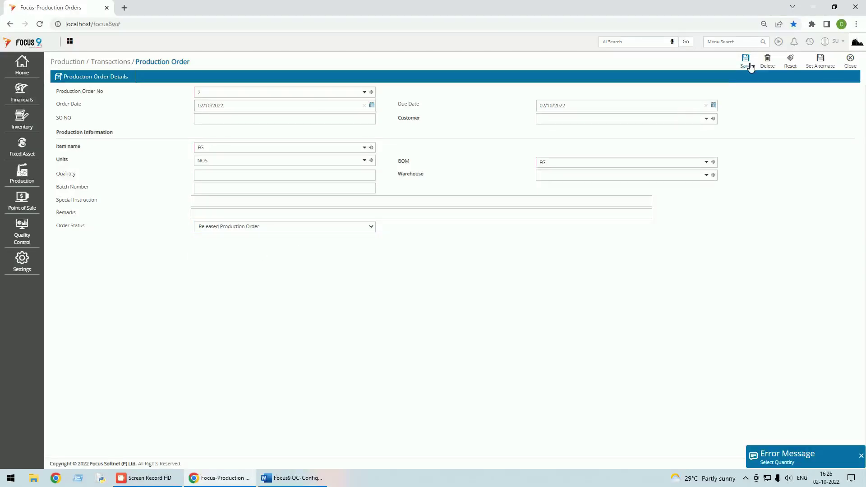
left_click(198, 175)
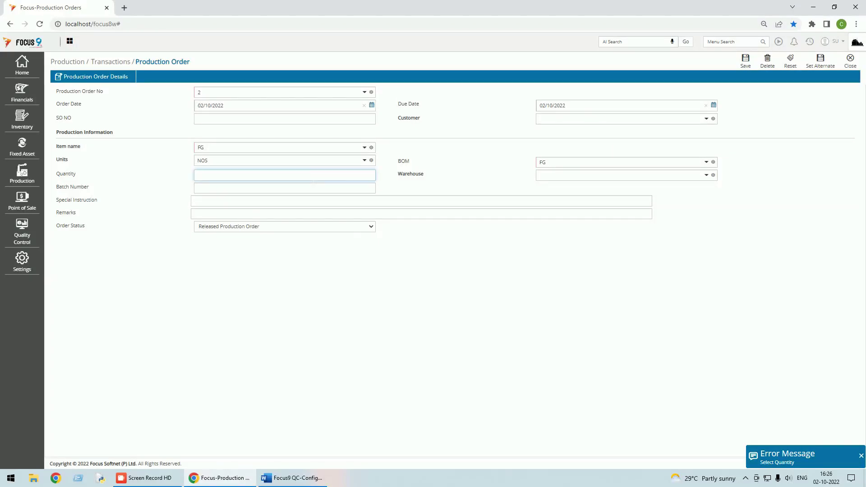
left_click(622, 175)
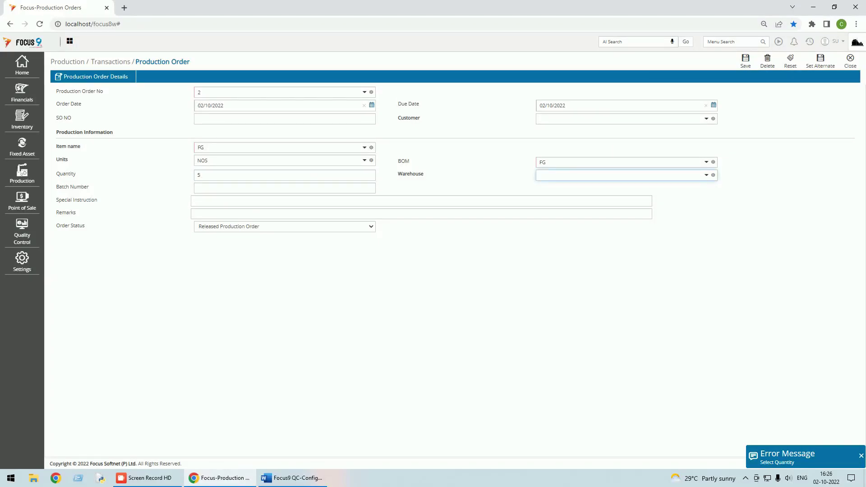
left_click(746, 60)
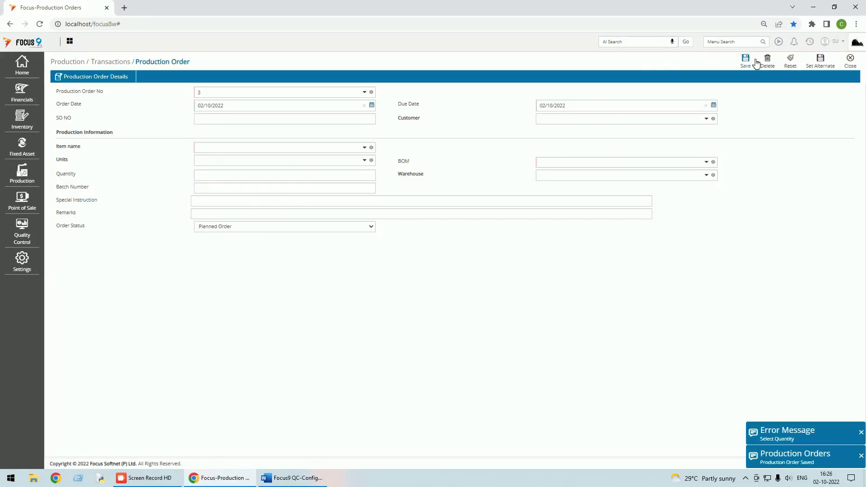
left_click(849, 60)
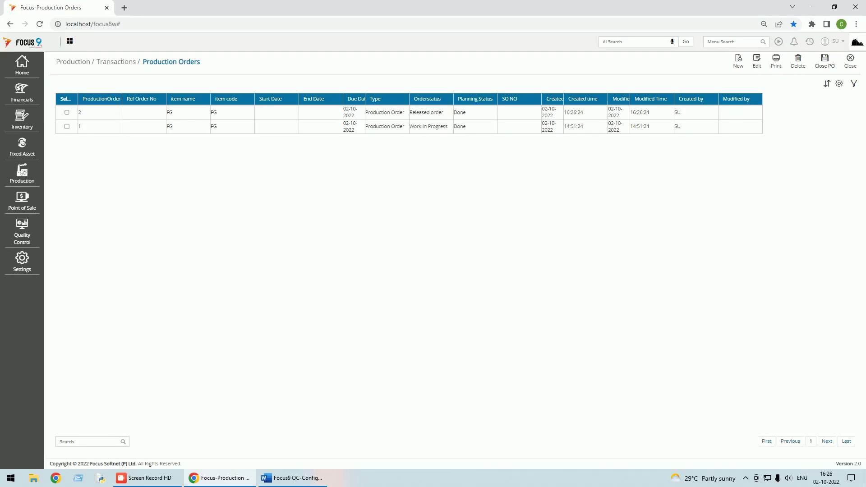
left_click(854, 60)
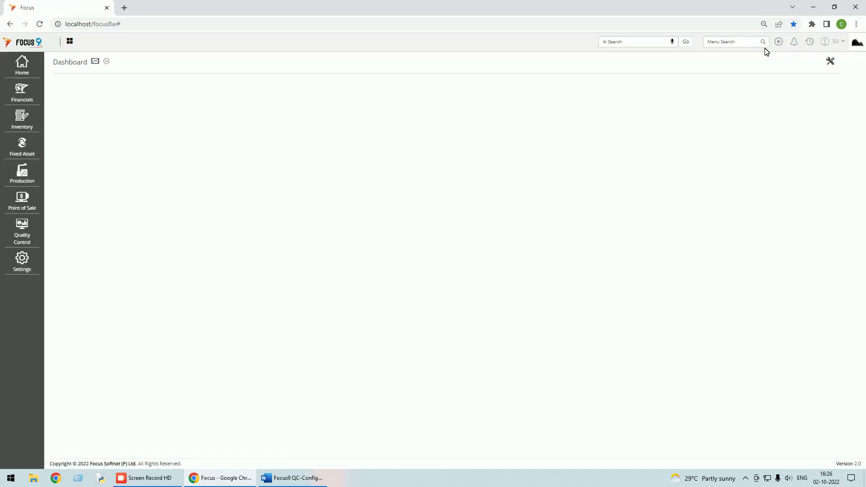
Open Issues to Production and delete the previously loaded issue voucher
left_click(738, 46)
type("iss")
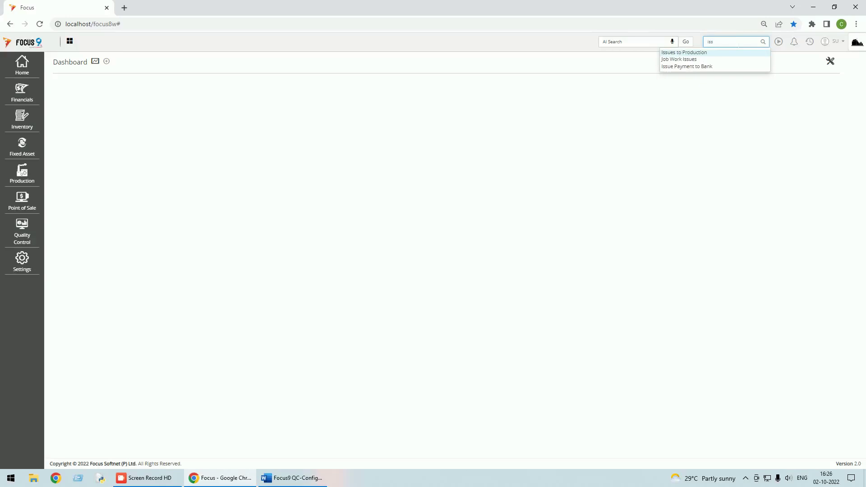
left_click(34, 172)
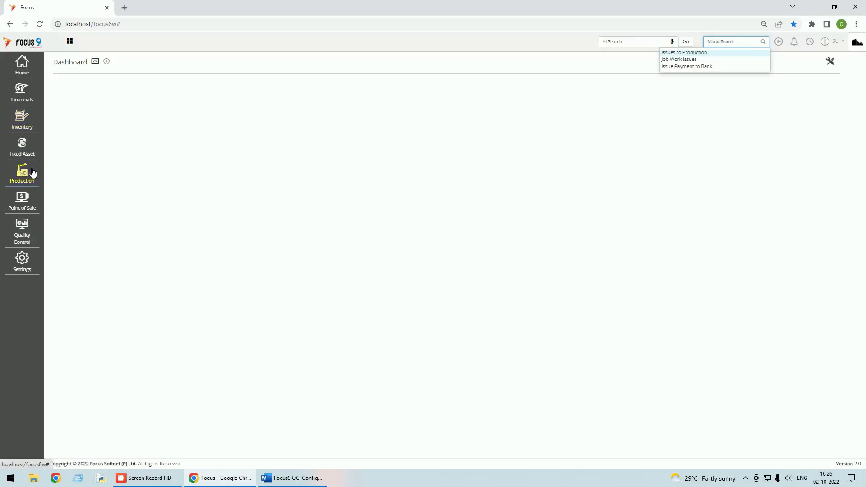
left_click(65, 165)
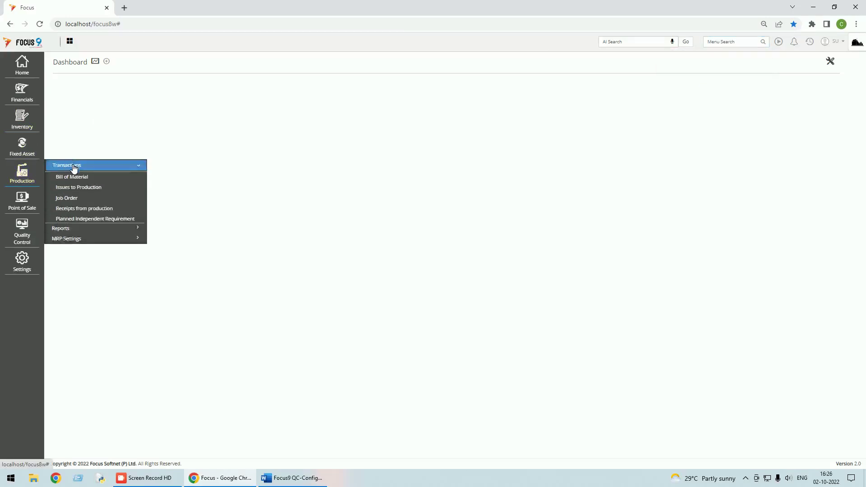
left_click(77, 190)
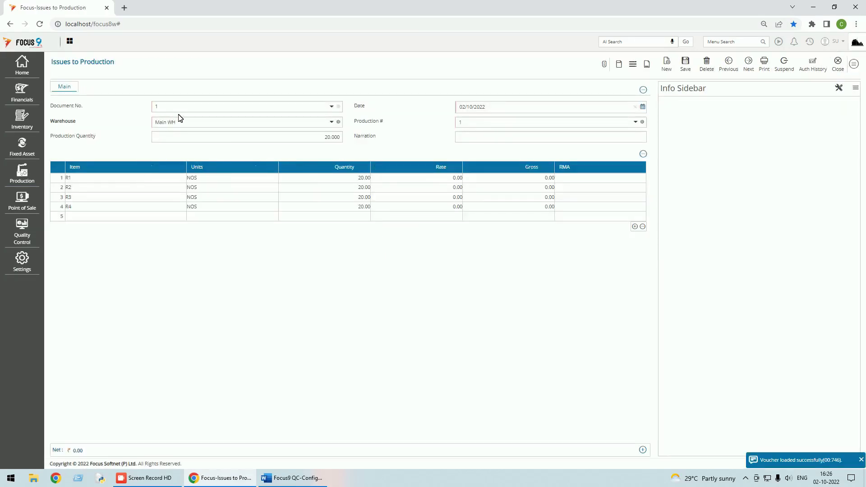
left_click(706, 65)
left_click(490, 75)
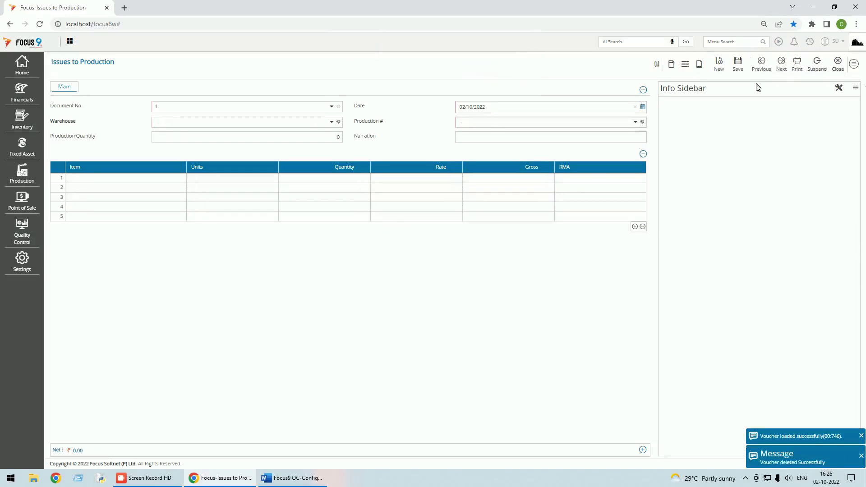
left_click(840, 72)
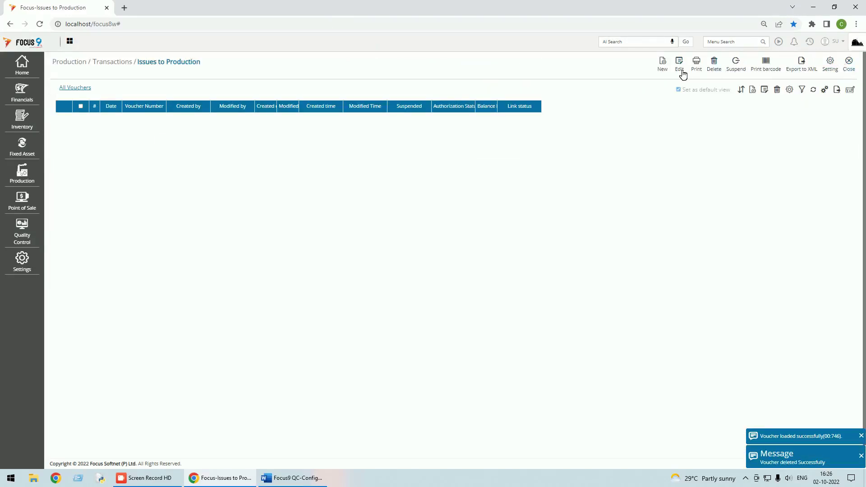
Start a new issue voucher from Main WH, initially linked to production order 1
left_click(663, 65)
key("Tab")
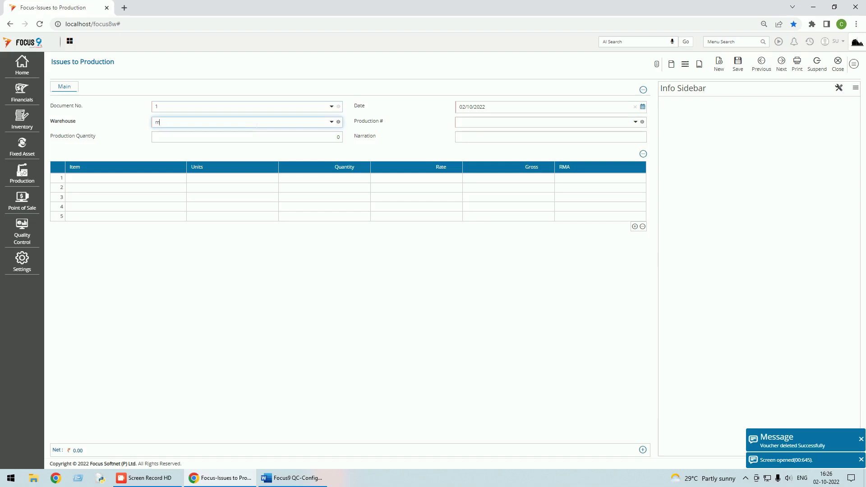
type("m")
key("Tab")
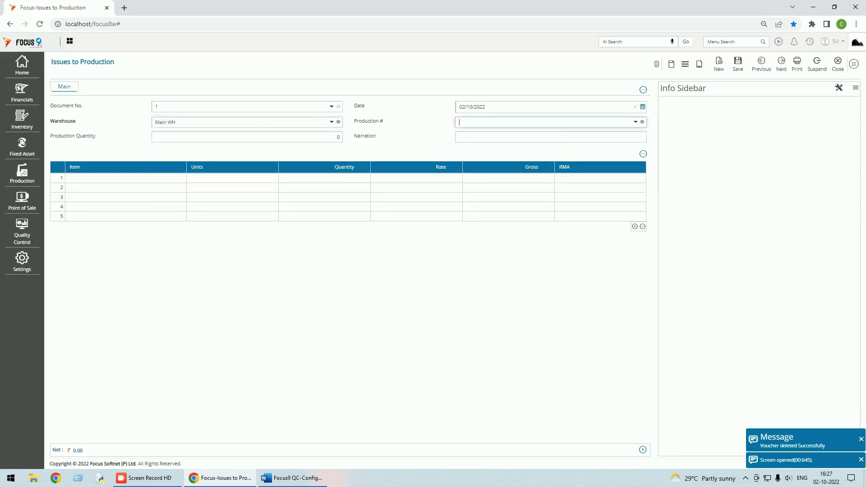
left_click(636, 121)
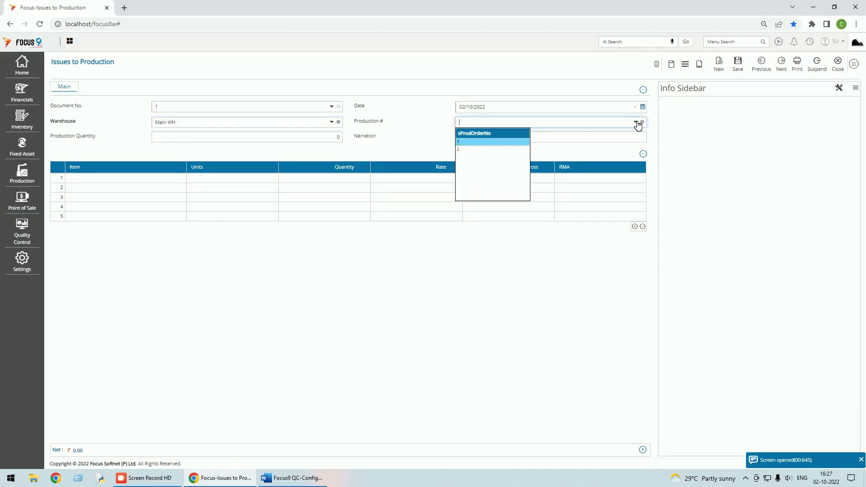
left_click(483, 143)
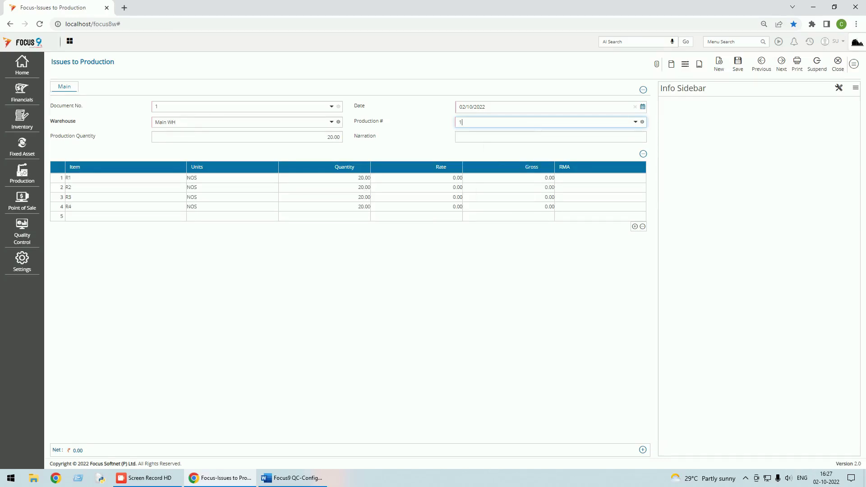
Switch the issue to production order 2 with quantity 5.00 and duplicate the browser tab
left_click(247, 137)
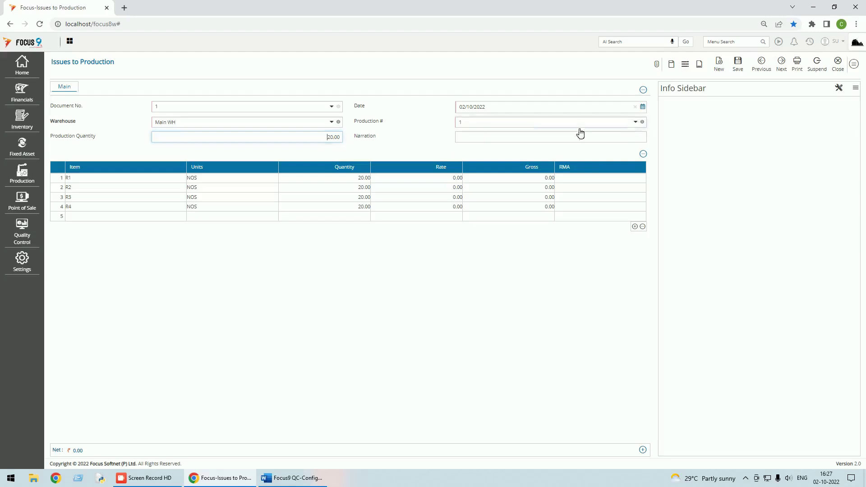
left_click(630, 126)
left_click(463, 149)
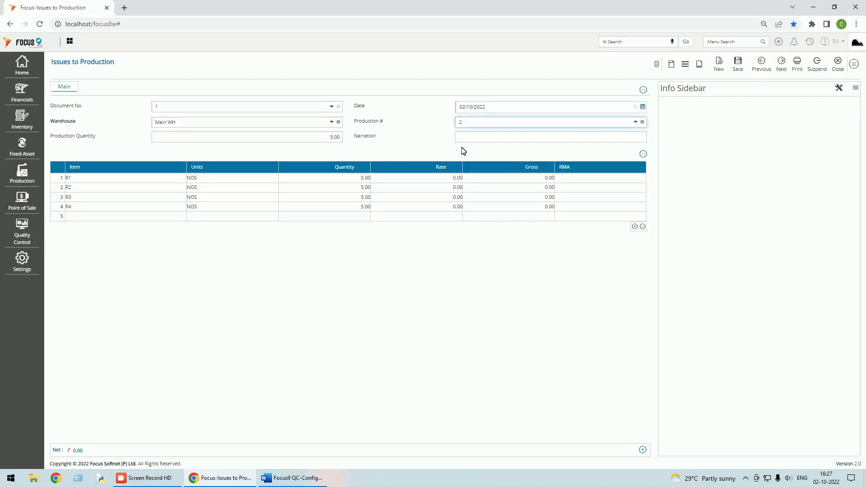
left_click(330, 136)
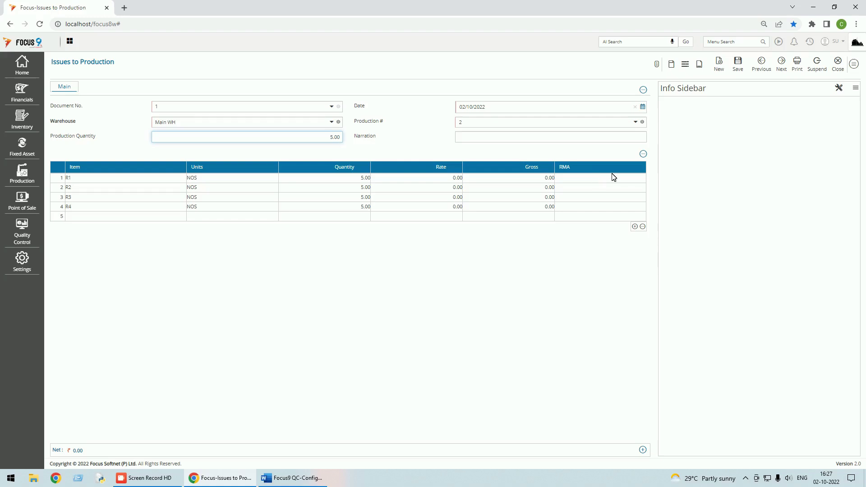
right_click(56, 6)
left_click(91, 71)
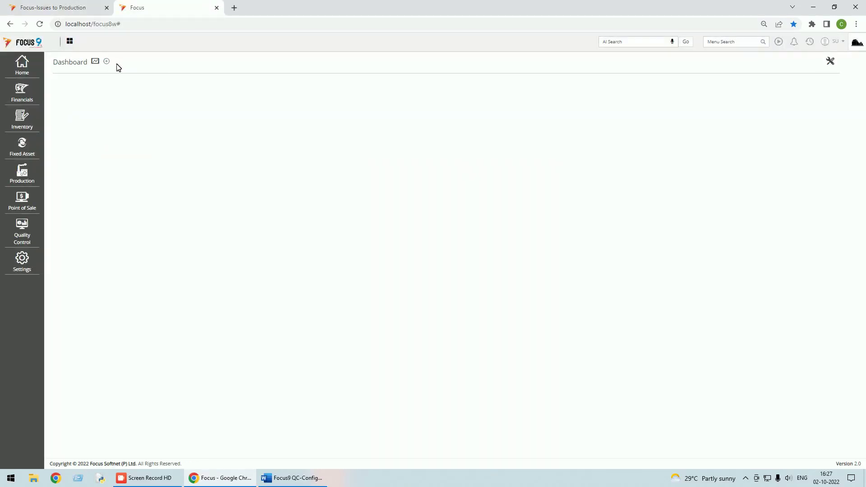
Enable RMA Support under Inventory > RMA in Configure Transactions and save the setting
left_click(24, 266)
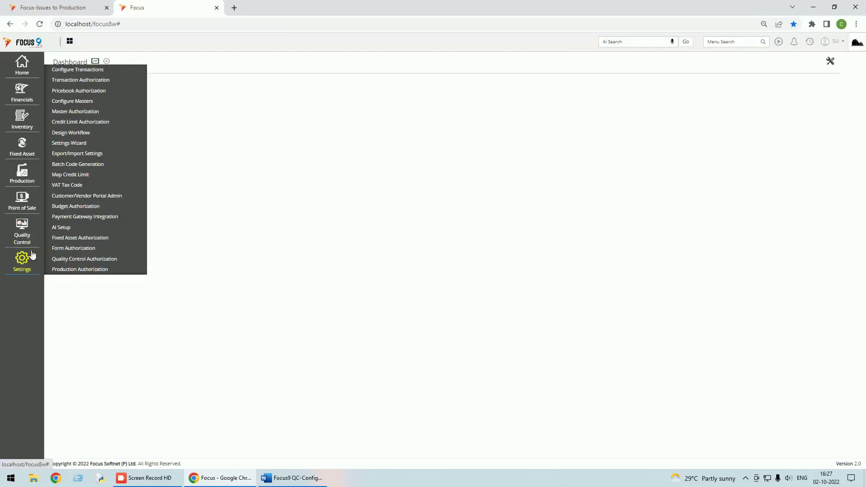
left_click(86, 71)
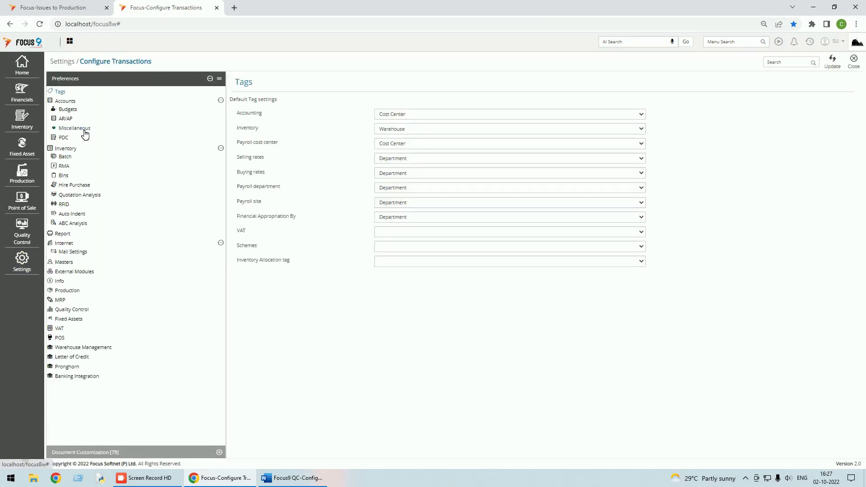
left_click(64, 167)
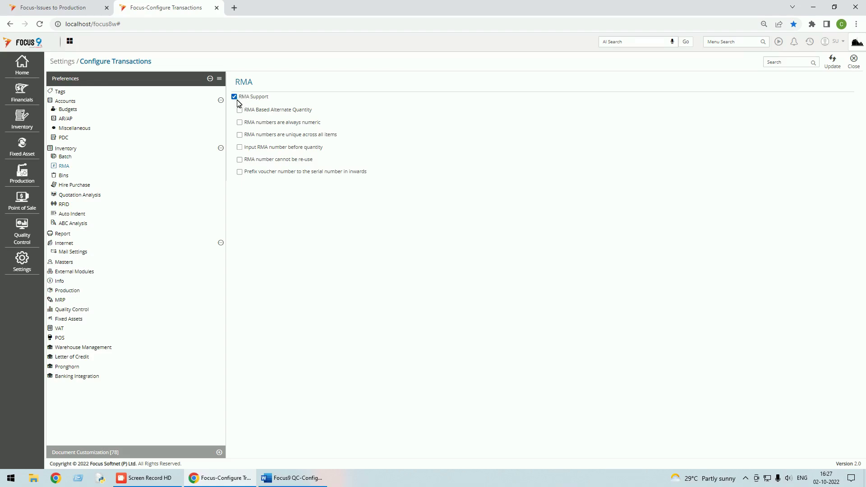
left_click(832, 65)
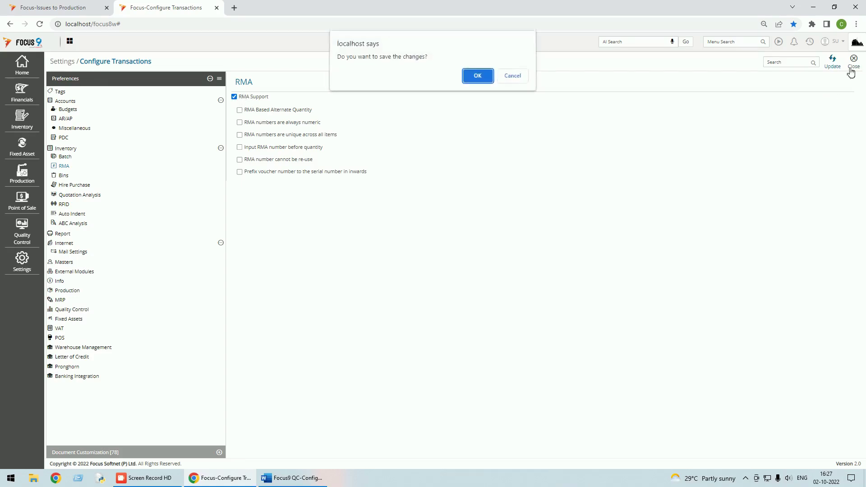
left_click(483, 81)
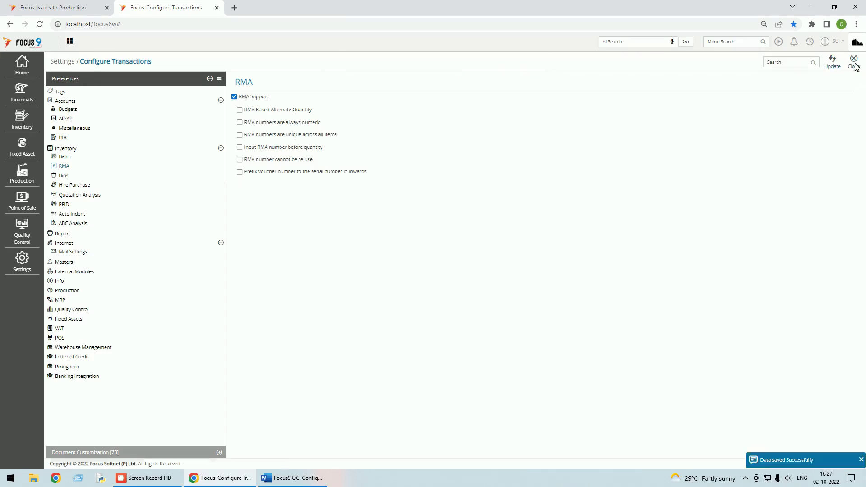
left_click(853, 62)
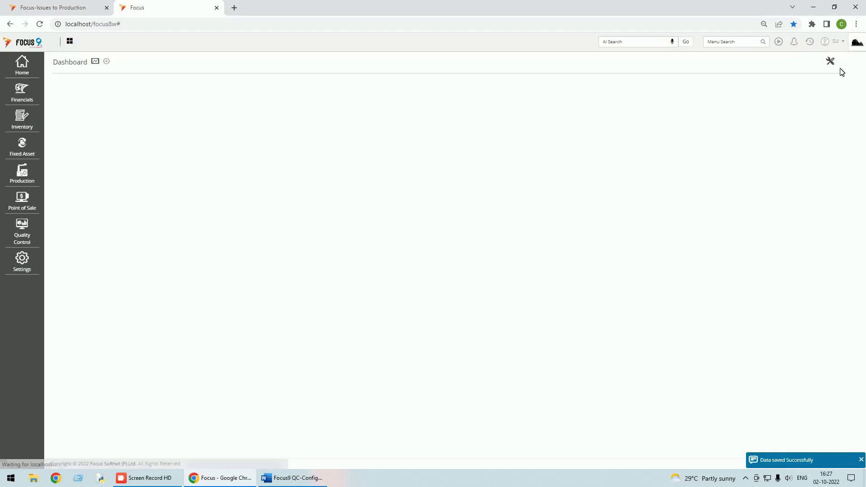
left_click(23, 71)
Set raw material R1 to 'Do not Maintain the Stocks by RMA' in its item properties
left_click(61, 77)
left_click(63, 111)
left_click(66, 120)
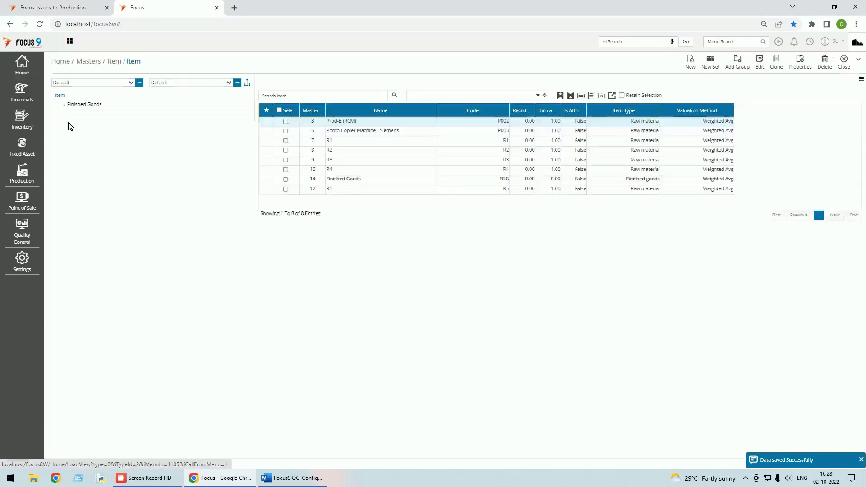
left_click(341, 144)
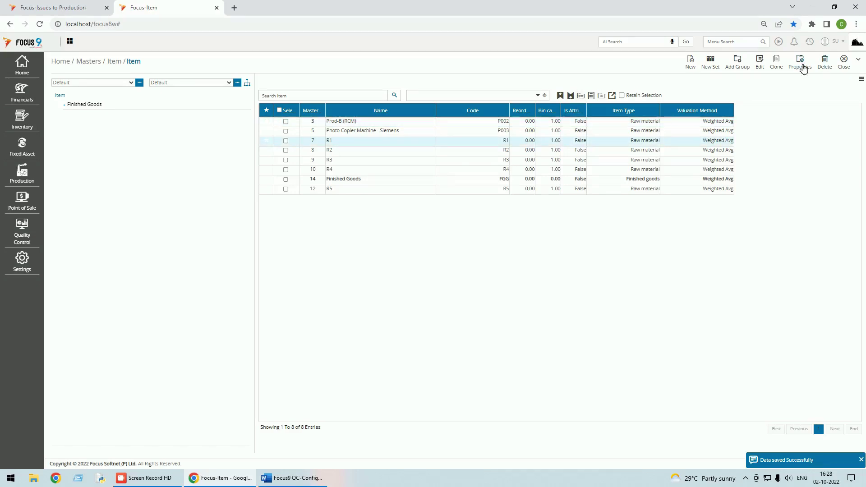
left_click(799, 68)
left_click(298, 123)
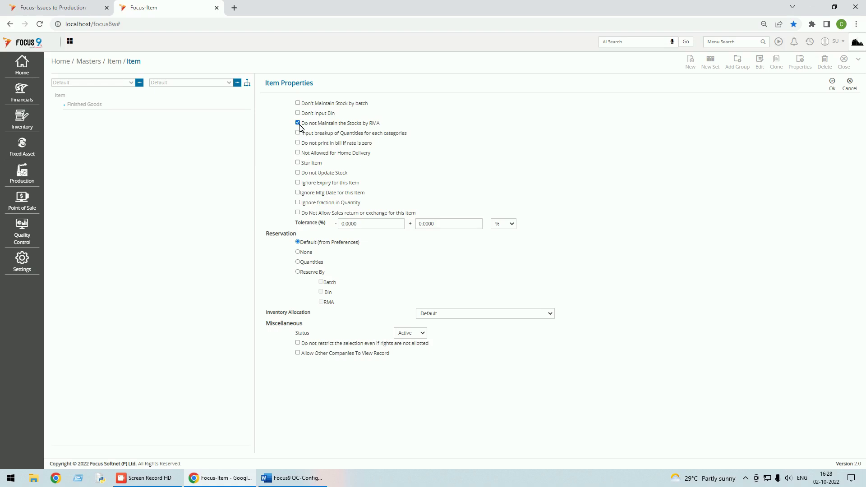
left_click(830, 85)
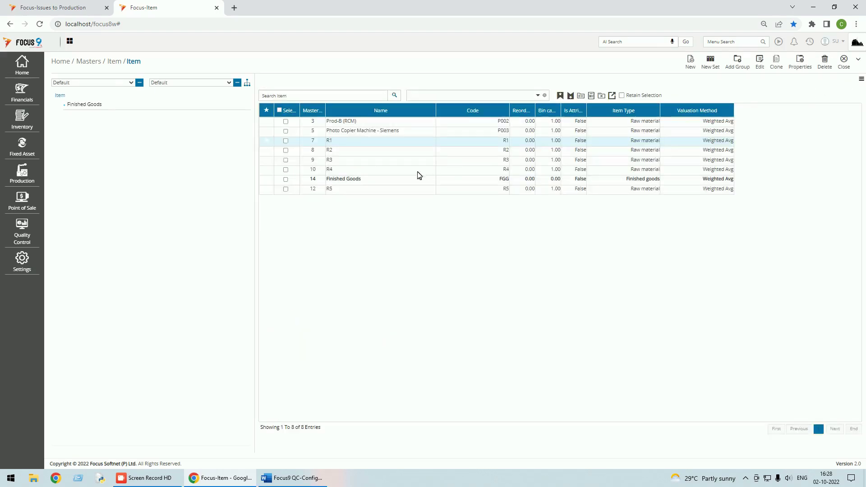
Keep RMA enabled for Finished Goods and reopen Issues to Production from recent pages
double_click(368, 181)
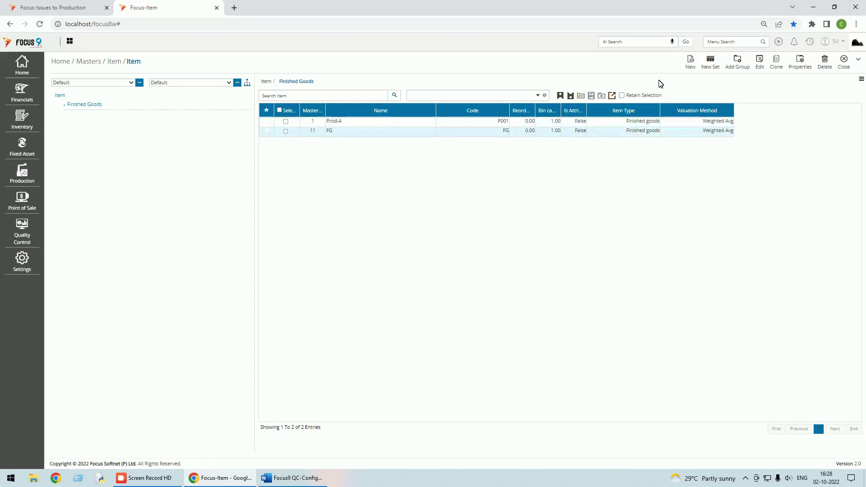
left_click(800, 63)
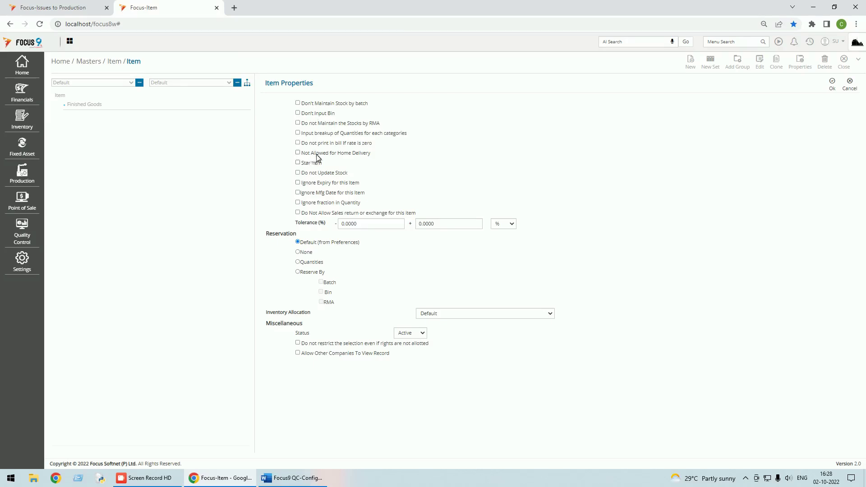
left_click(834, 90)
left_click(843, 62)
left_click(809, 41)
left_click(775, 74)
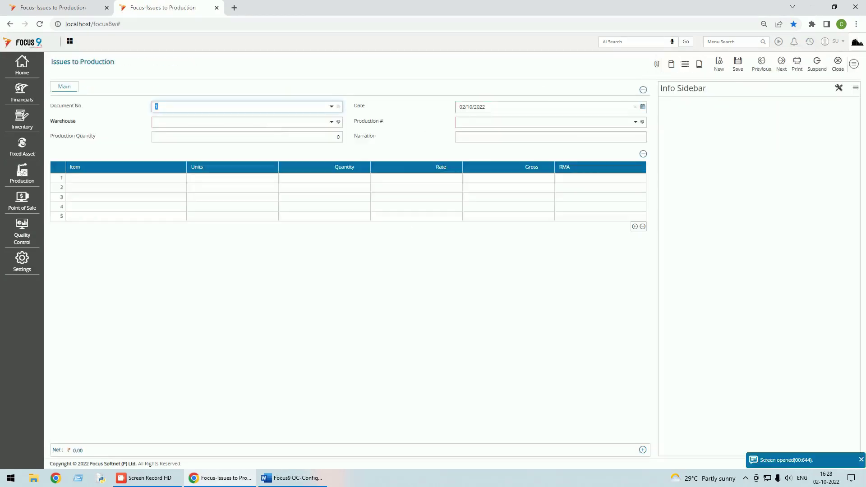
Issue order 2's materials R1–R4 from Main WH, save voucher 1, and return to the Dashboard
left_click(332, 121)
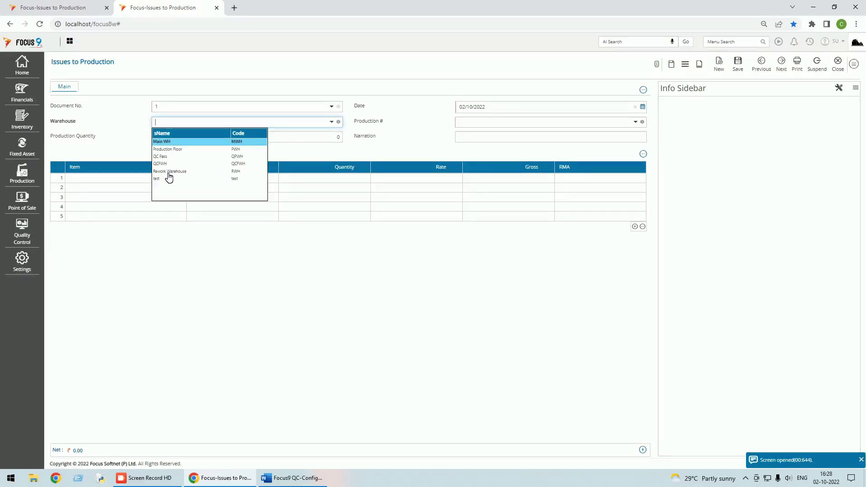
left_click(173, 142)
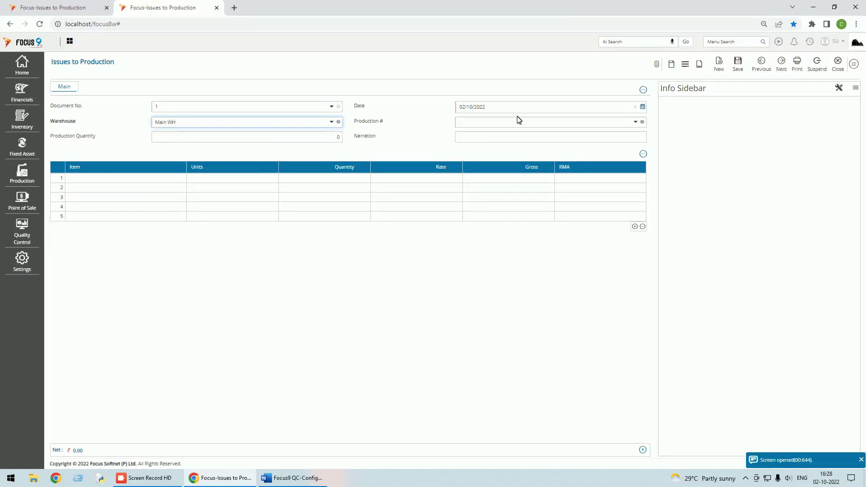
left_click(635, 122)
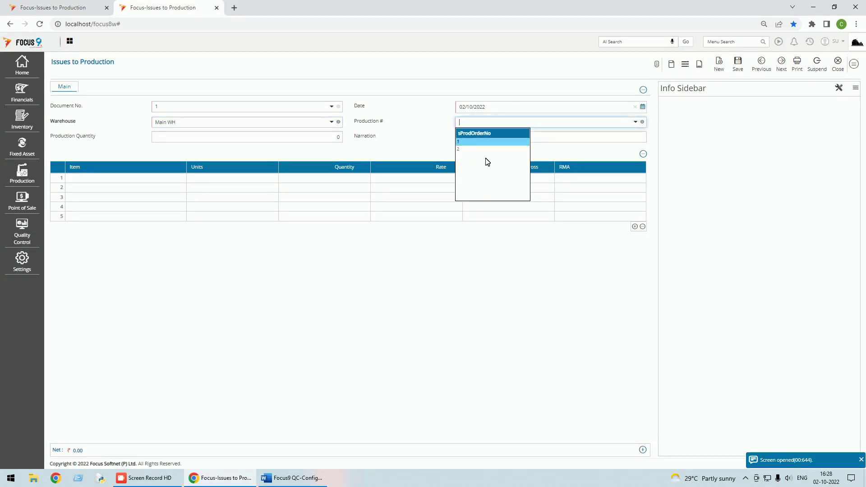
left_click(464, 150)
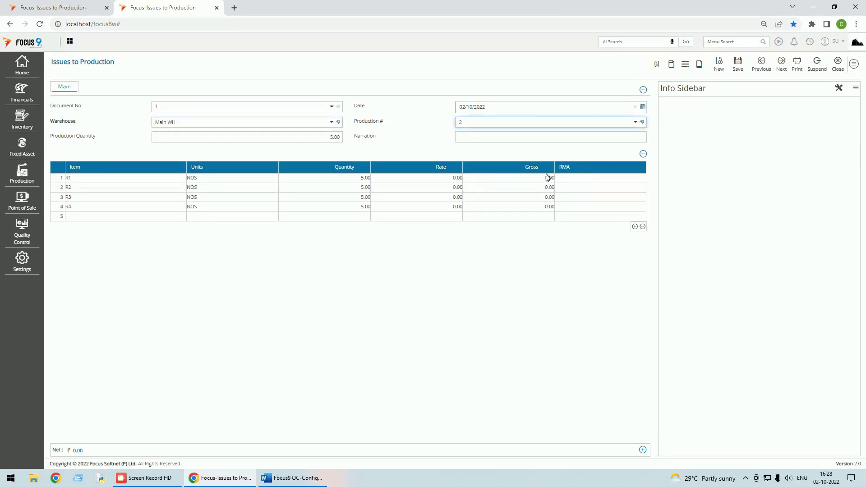
left_click(739, 67)
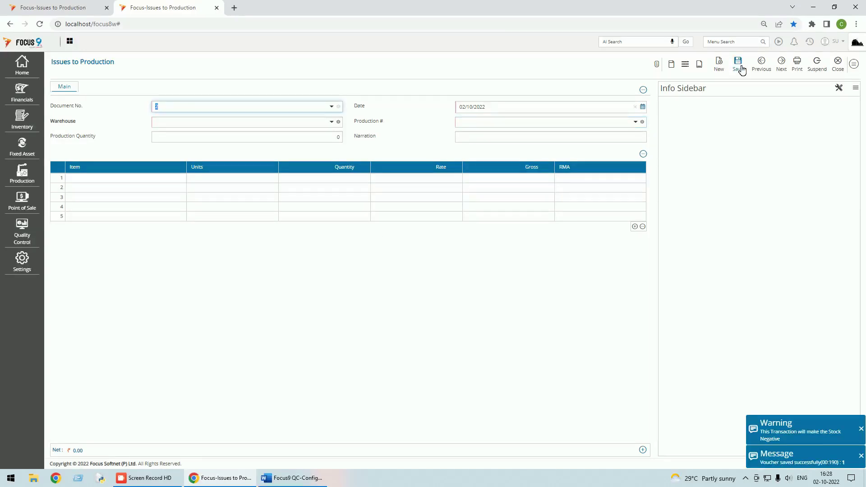
left_click(837, 64)
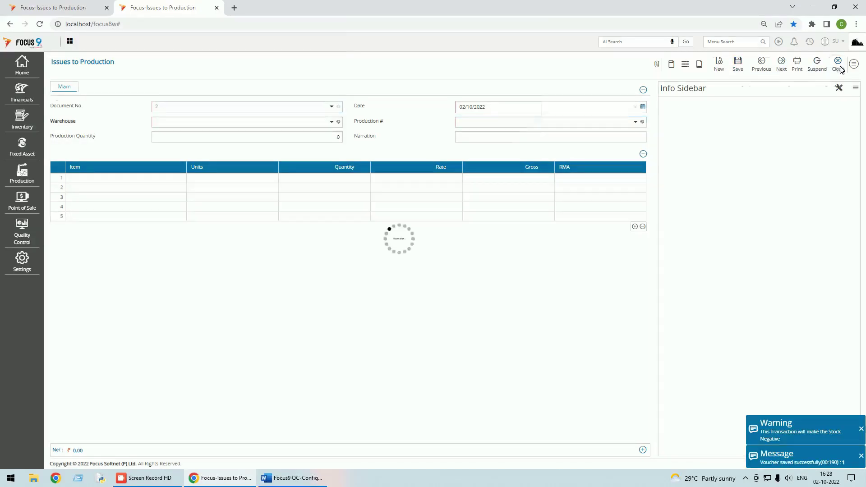
left_click(849, 70)
type("rece")
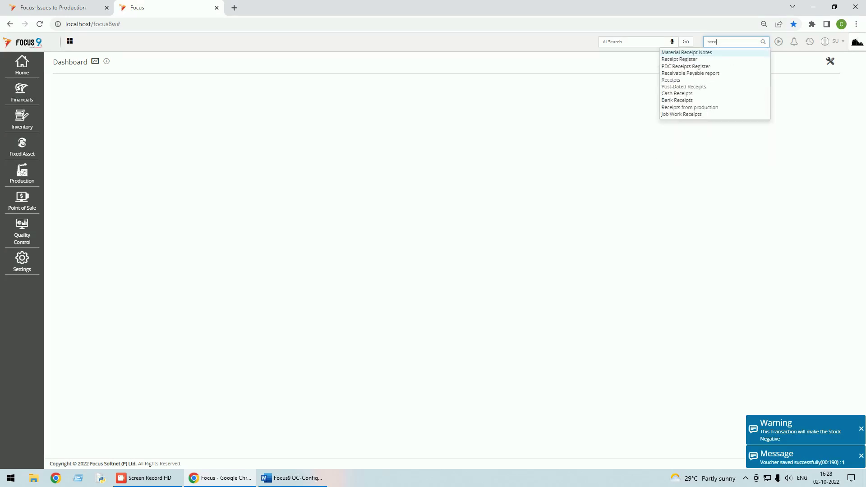
Start a Receipts from production voucher for order 2 into Production Floor and open FG's RMA details
left_click(692, 108)
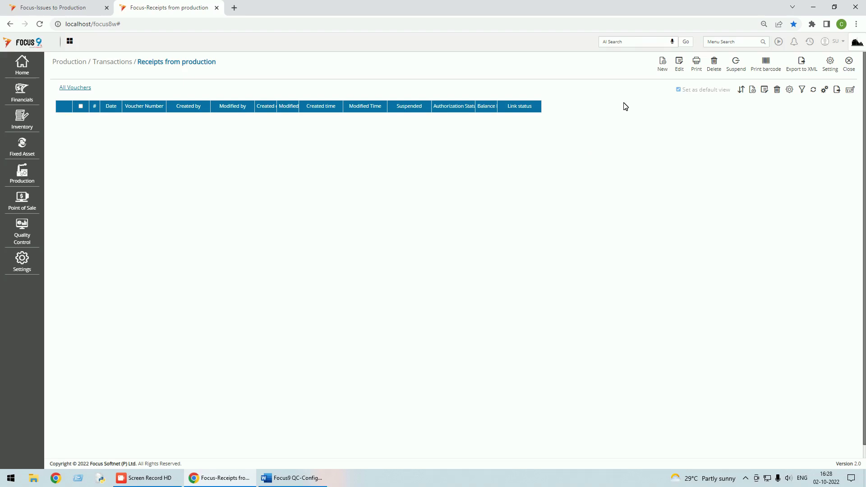
left_click(662, 64)
left_click(155, 122)
left_click(332, 122)
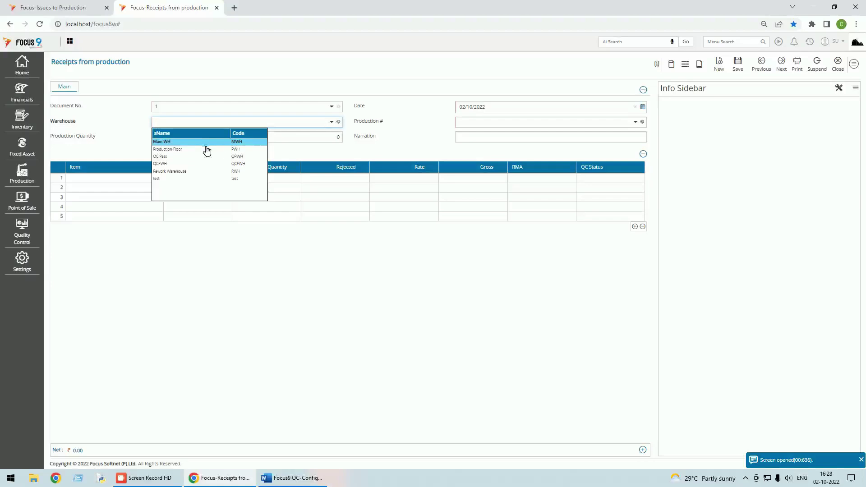
left_click(178, 153)
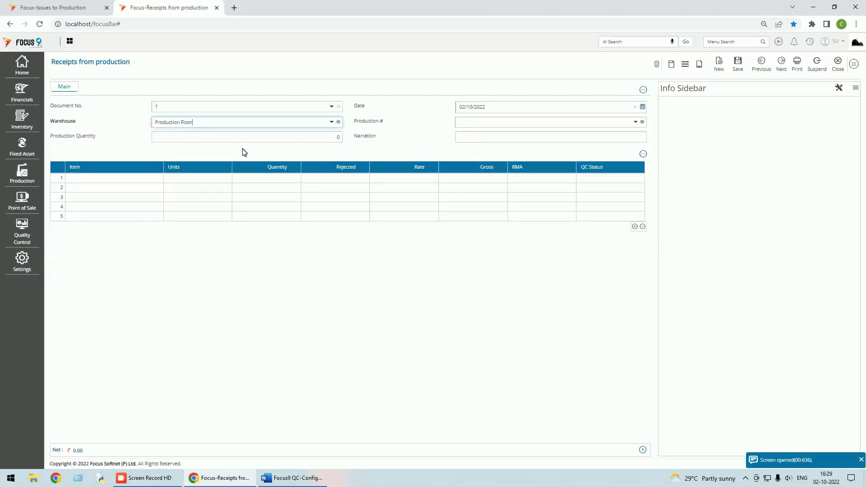
left_click(635, 122)
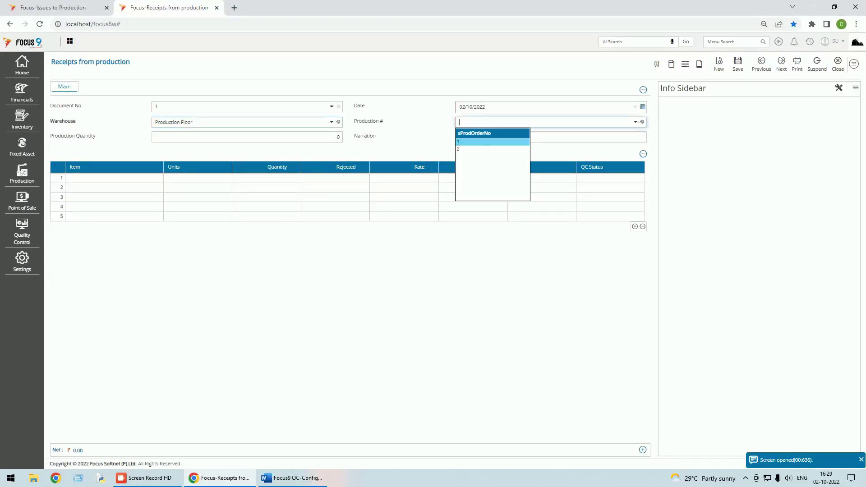
left_click(460, 150)
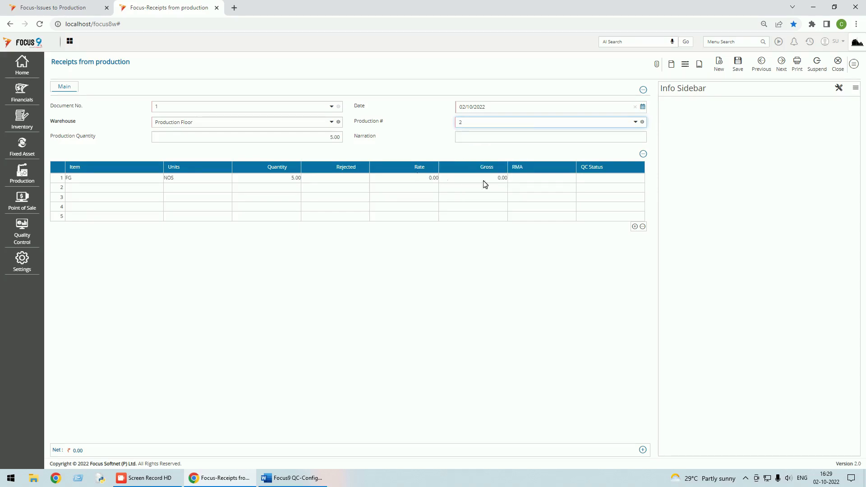
left_click(517, 178)
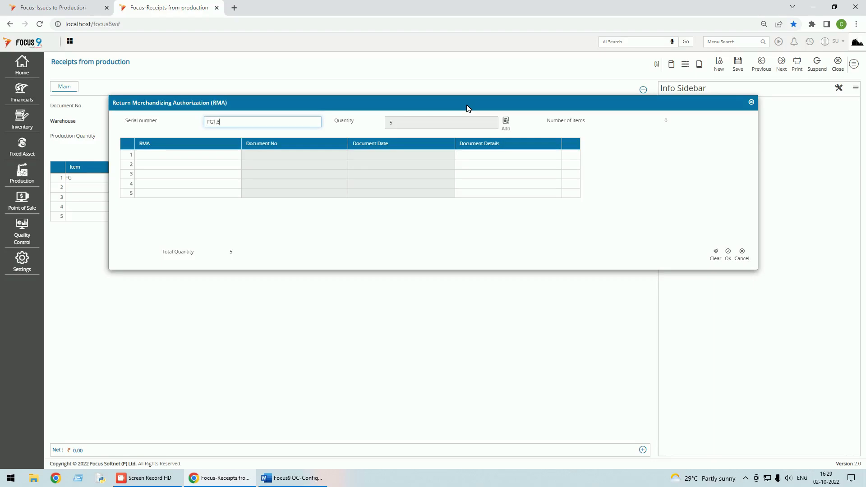
Replace the FG line's serials FG1–FG5 with A-1 to A-5 (quantity 5) and save the receipt
left_click(508, 125)
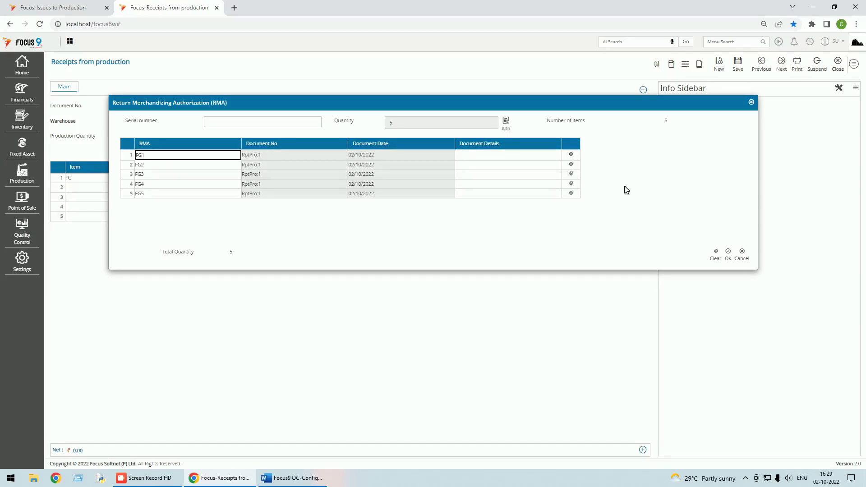
key("Tab")
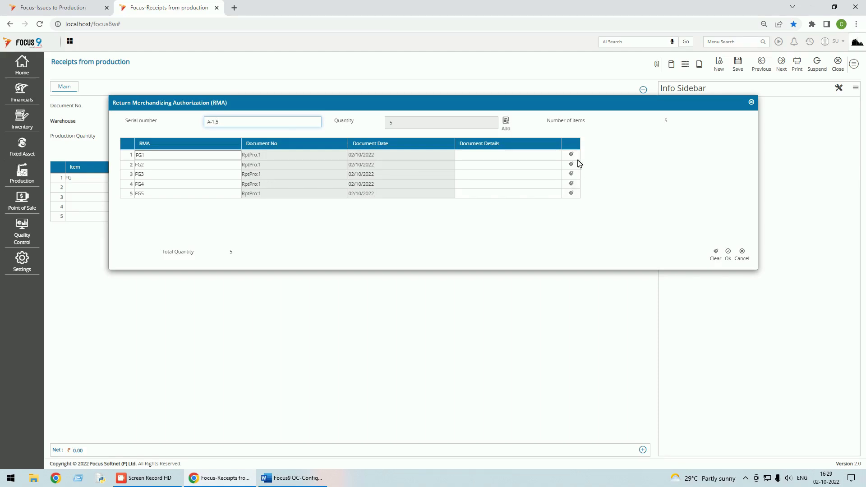
left_click(506, 124)
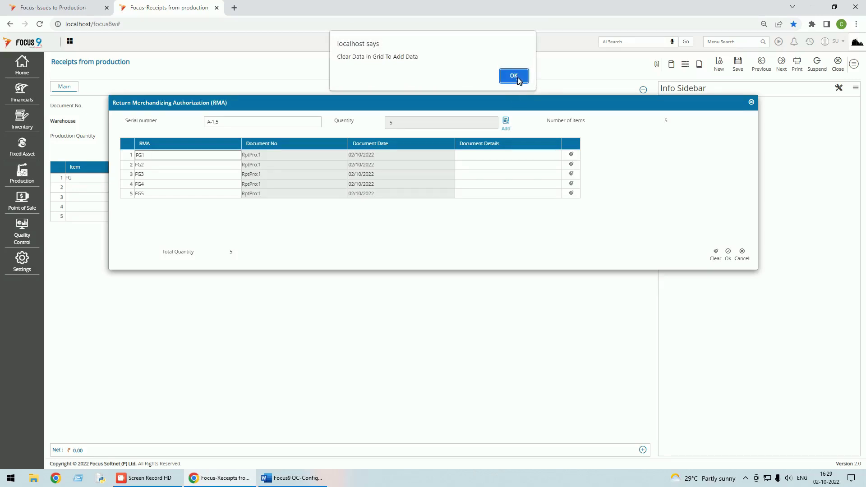
left_click(514, 76)
left_click(716, 253)
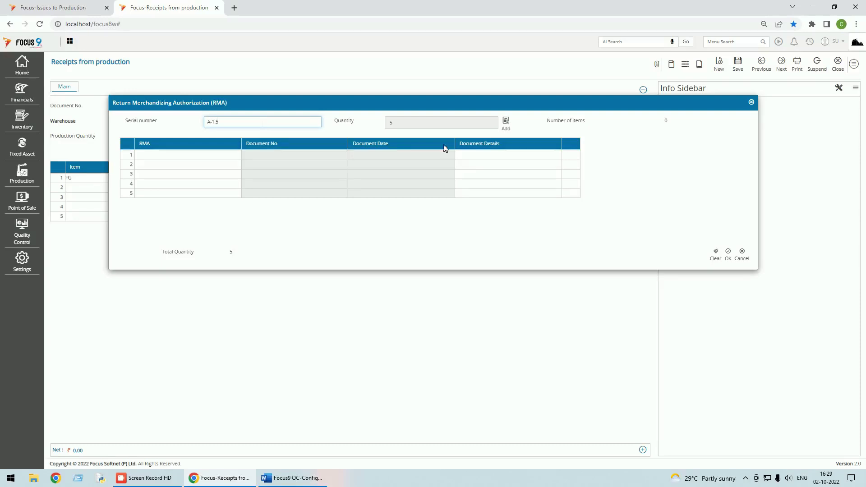
left_click(505, 122)
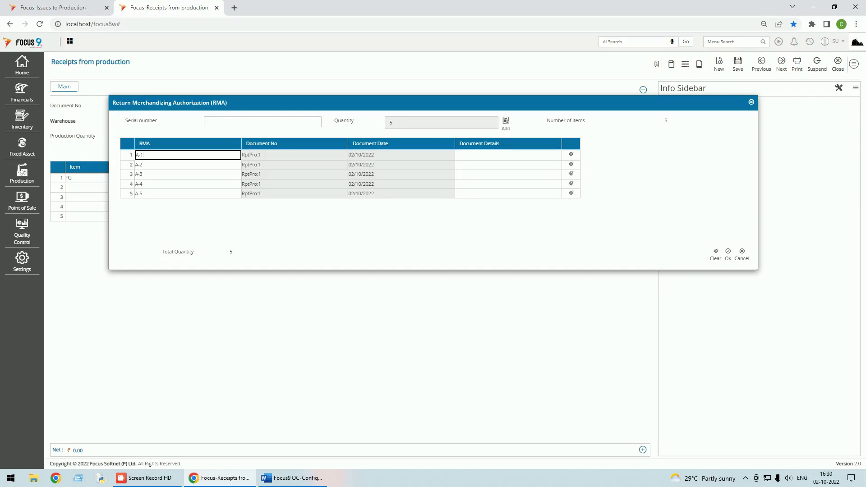
left_click(728, 253)
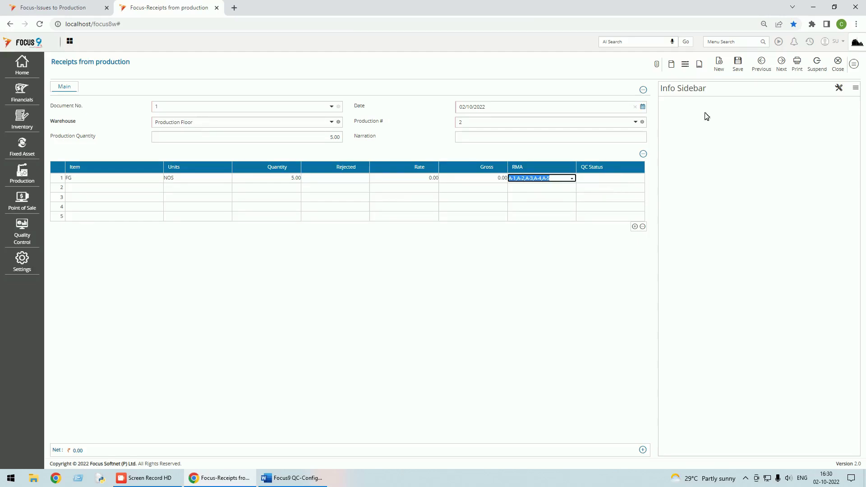
left_click(737, 63)
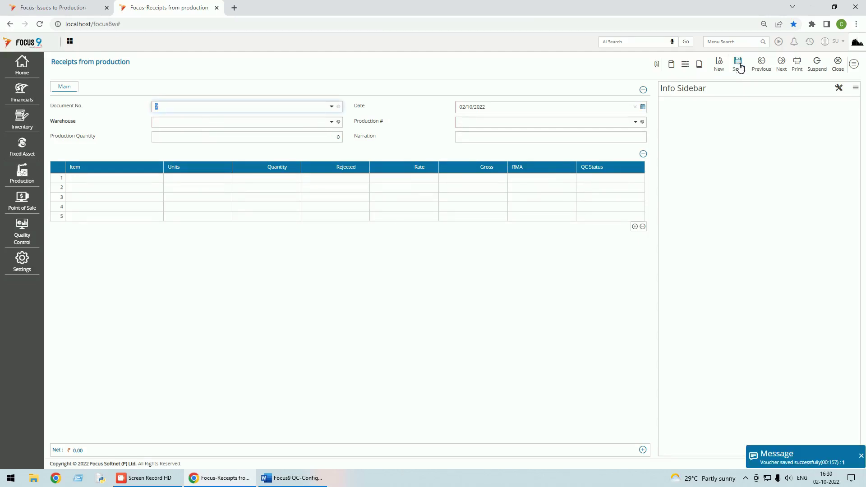
Review the saved receipt, then close Issues to Production without saving changes and close its list
left_click(761, 67)
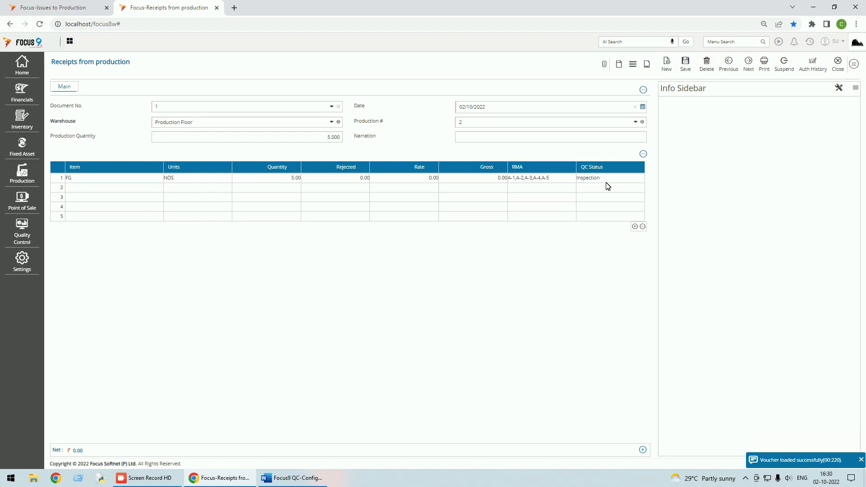
left_click(58, 9)
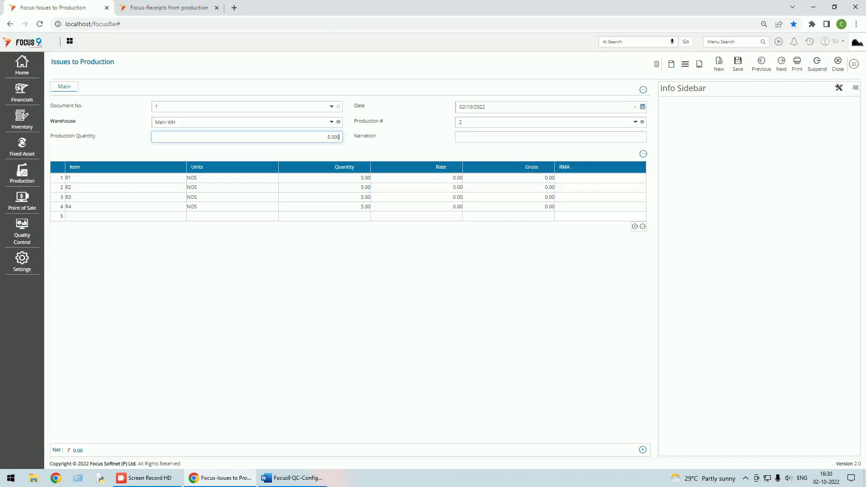
left_click(839, 65)
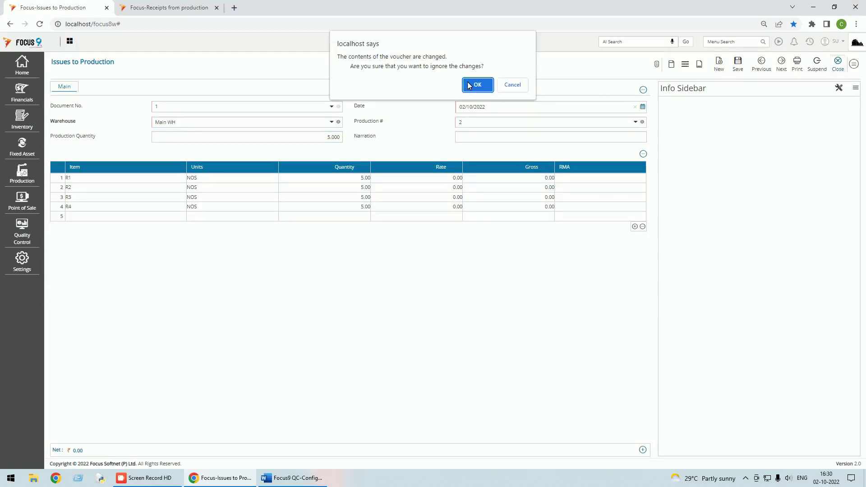
left_click(477, 85)
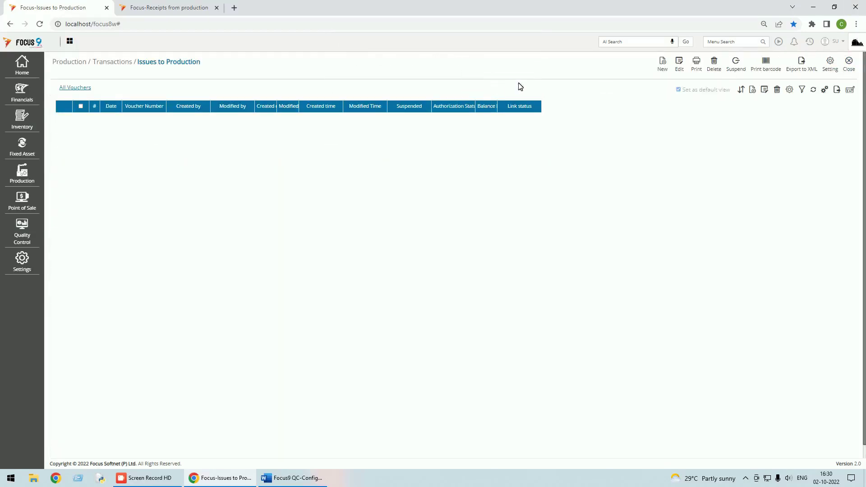
left_click(849, 64)
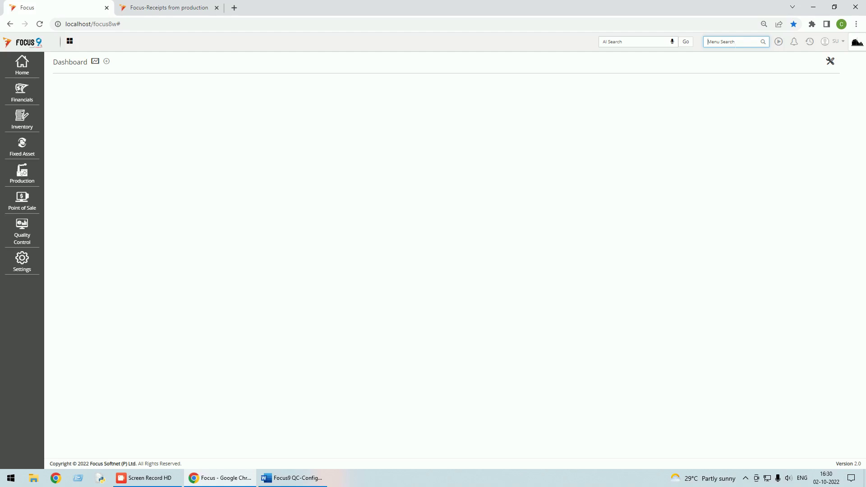
type("STOCK L")
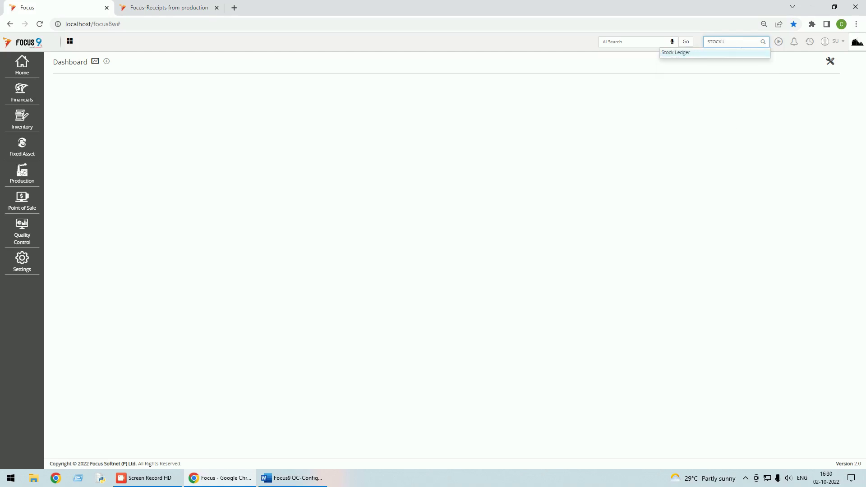
left_click(682, 54)
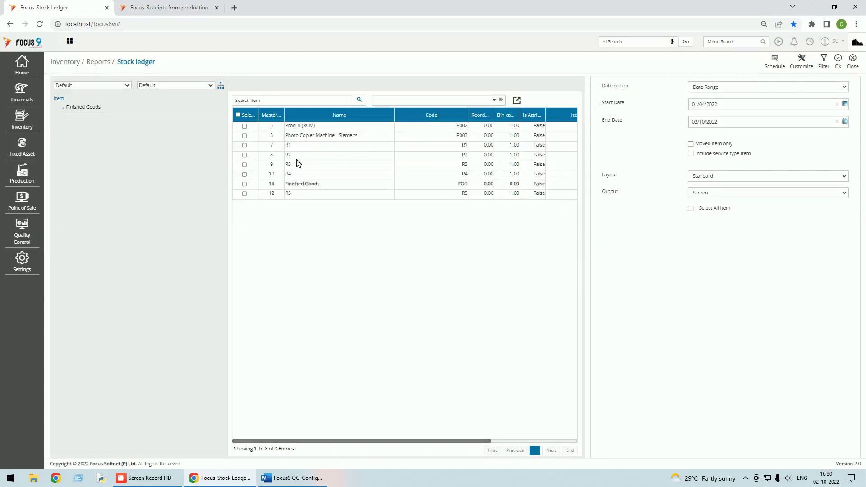
double_click(299, 185)
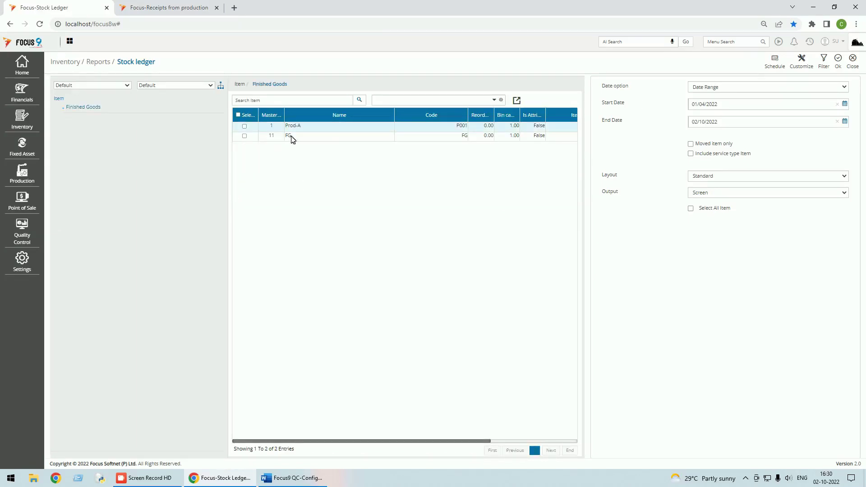
left_click(245, 136)
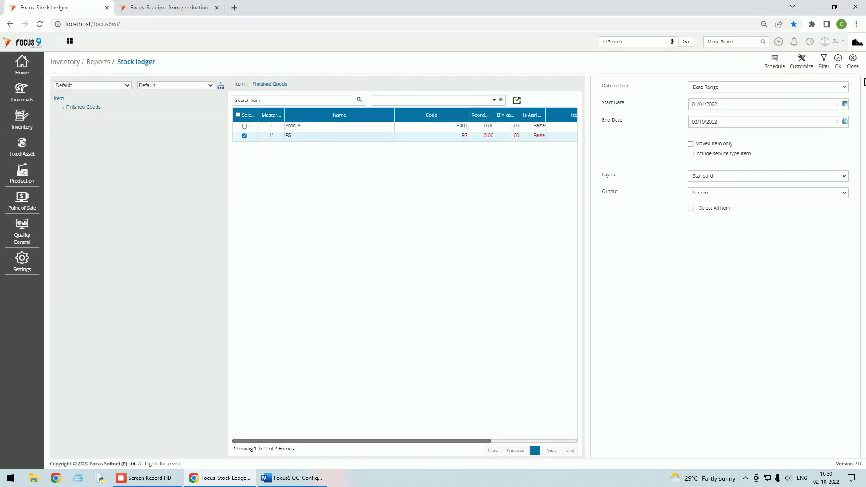
left_click(838, 60)
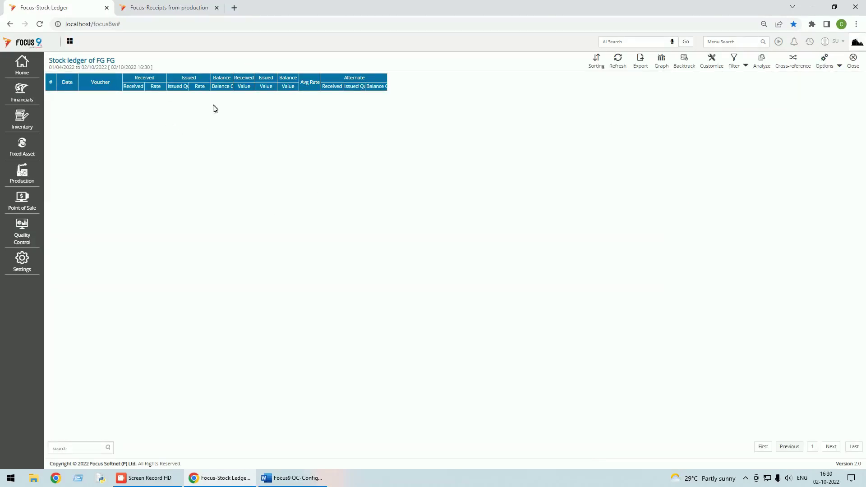
left_click(853, 62)
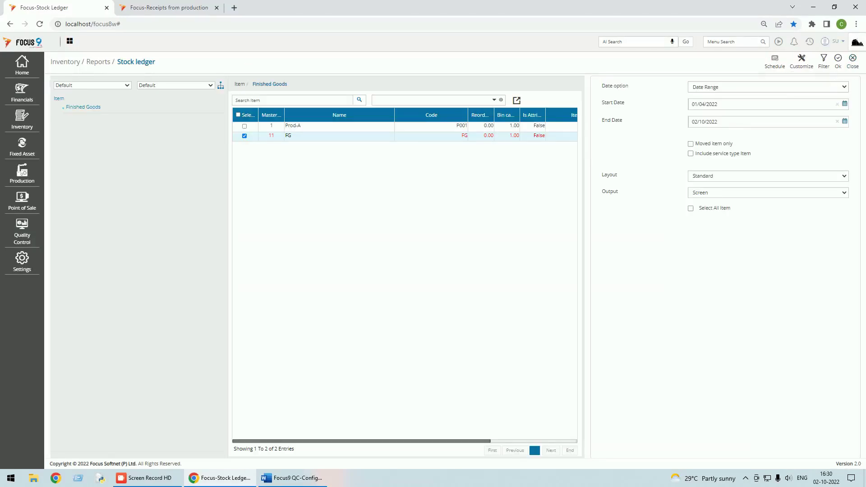
left_click(853, 65)
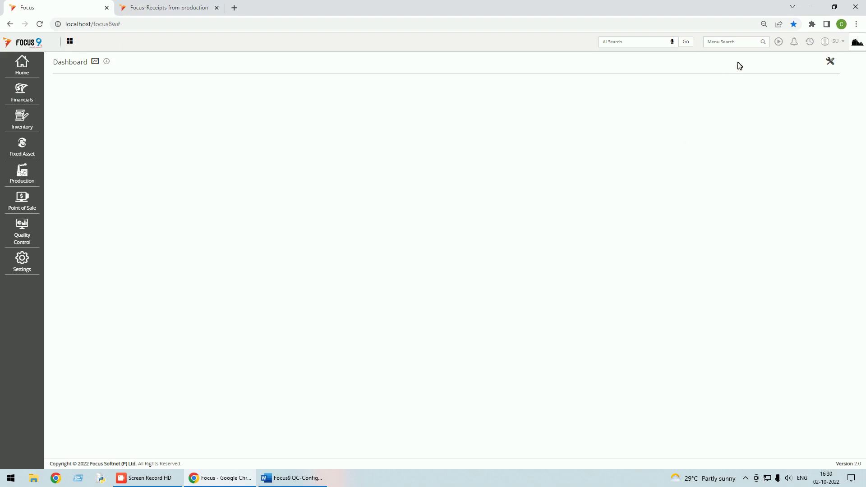
Log out and sign back in as the quality-control user with that user's credentials
left_click(842, 42)
left_click(795, 80)
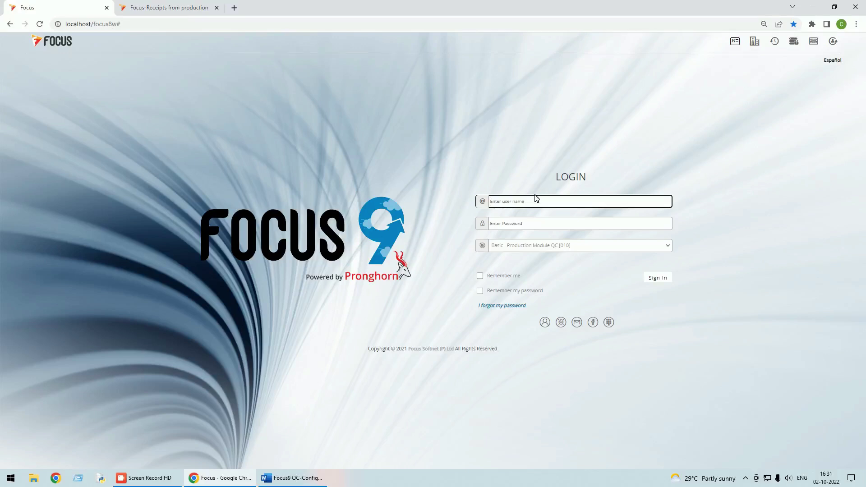
type("Chakri")
key("Tab")
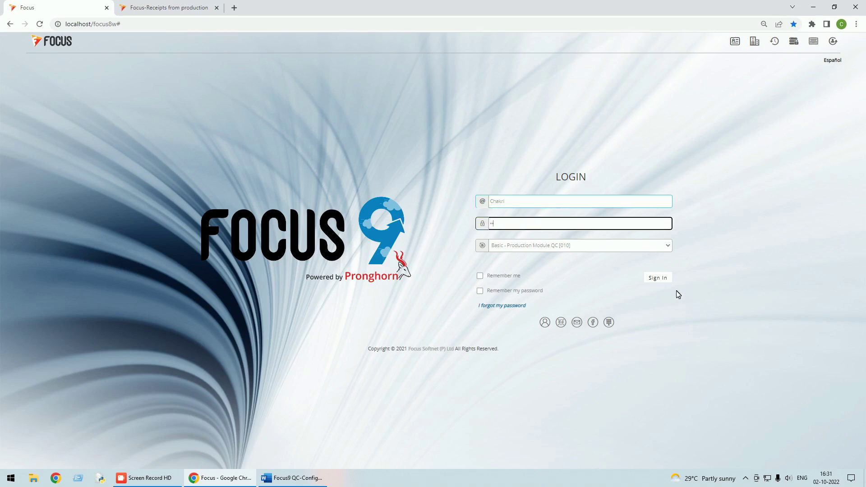
left_click(664, 282)
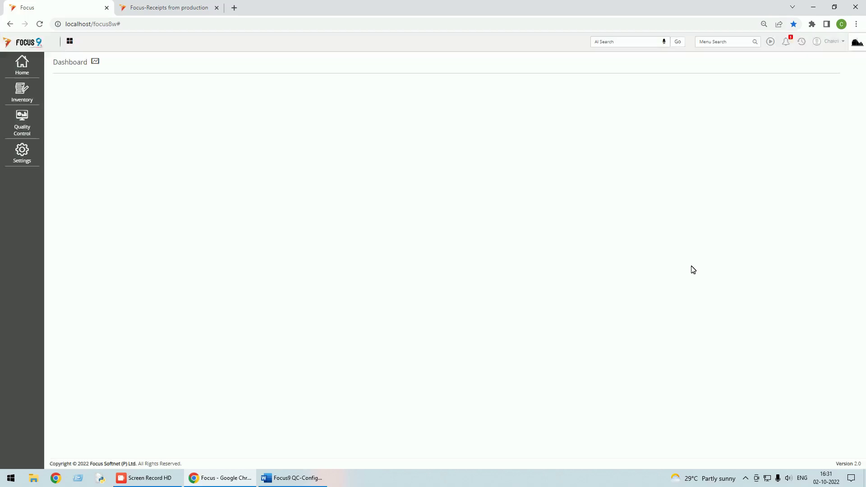
Open the pending drop test Total Check from the Quality Control alerts and set its inspector
left_click(789, 44)
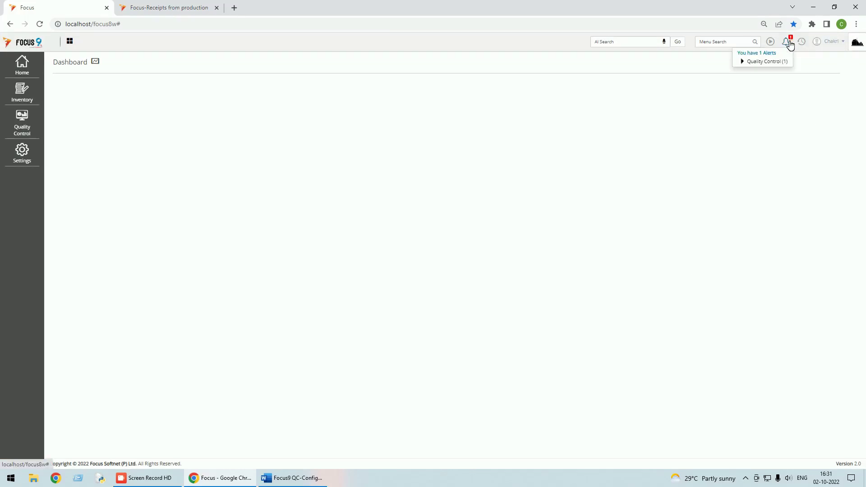
left_click(767, 61)
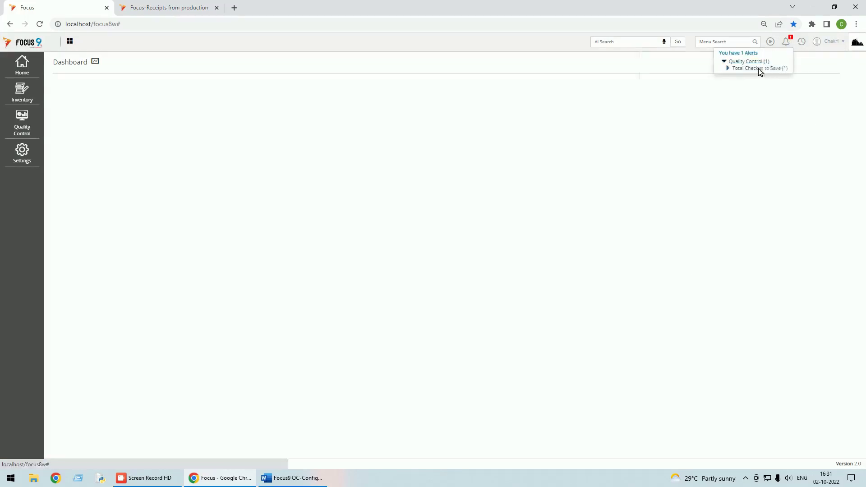
left_click(762, 68)
left_click(729, 79)
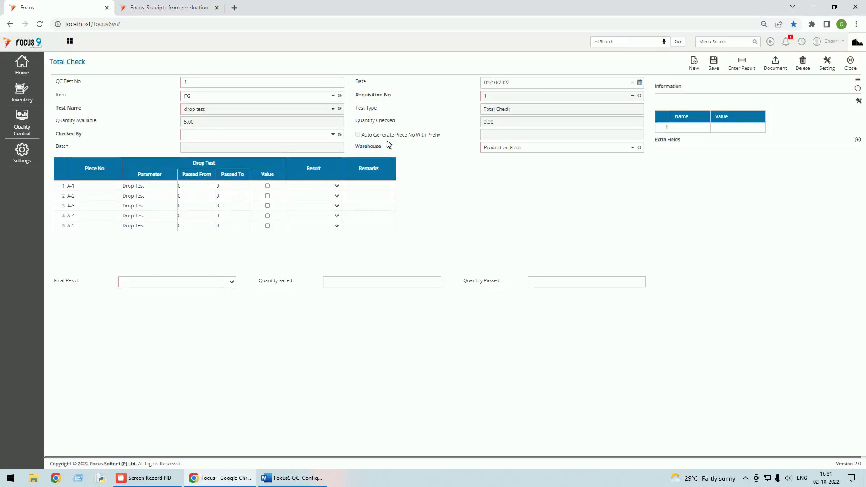
left_click(334, 135)
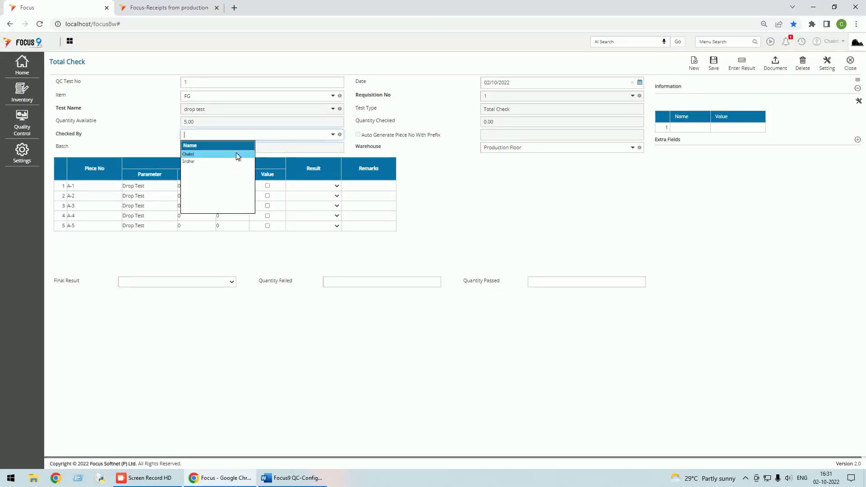
left_click(195, 155)
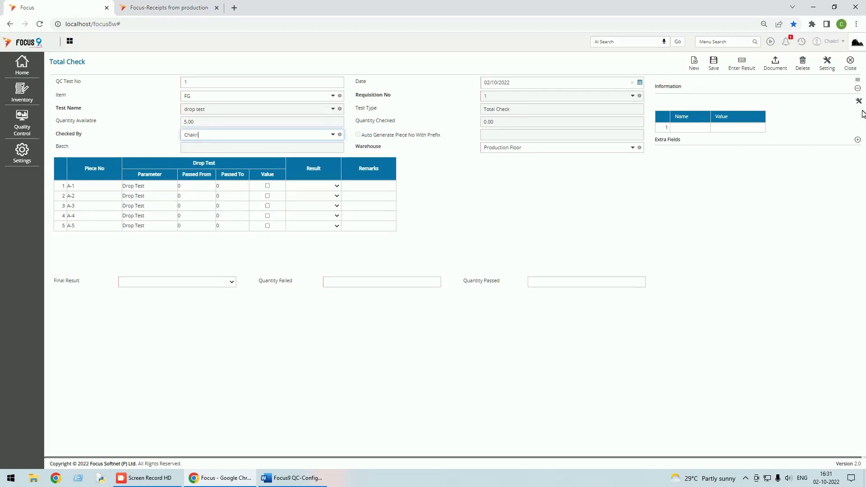
Enter 1 failed and 4 passed, save the Total Check, and close the form and list
left_click(744, 67)
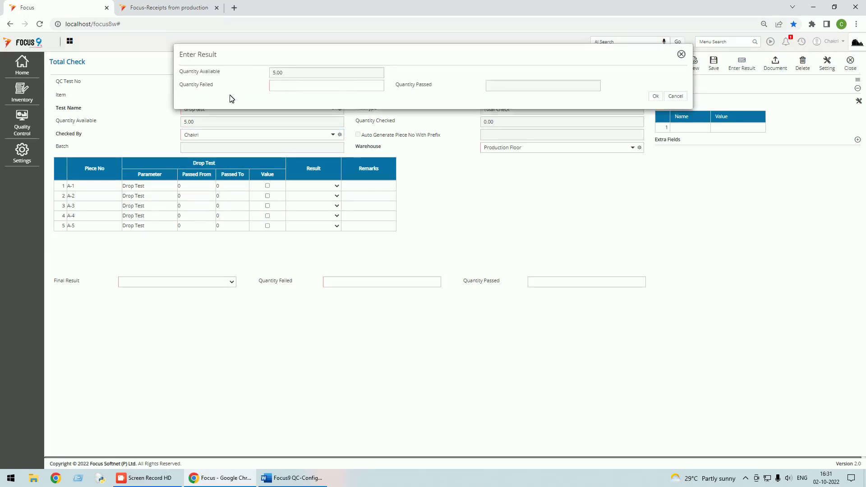
left_click(285, 88)
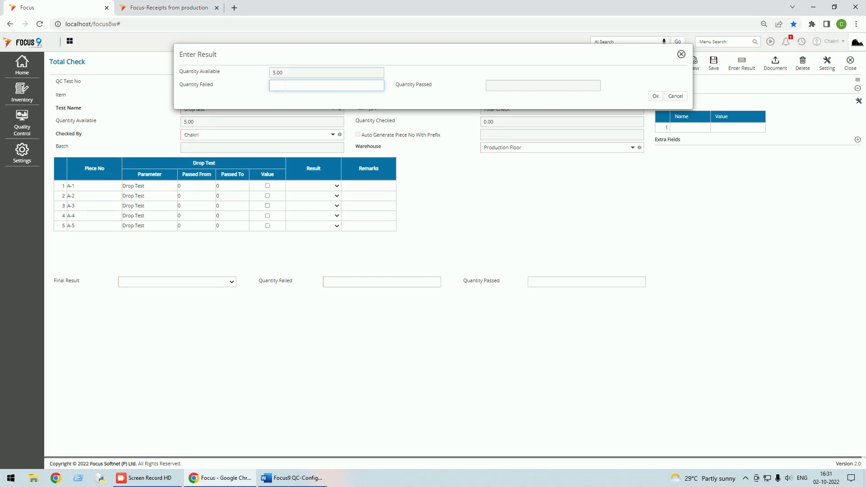
type("1")
left_click(656, 96)
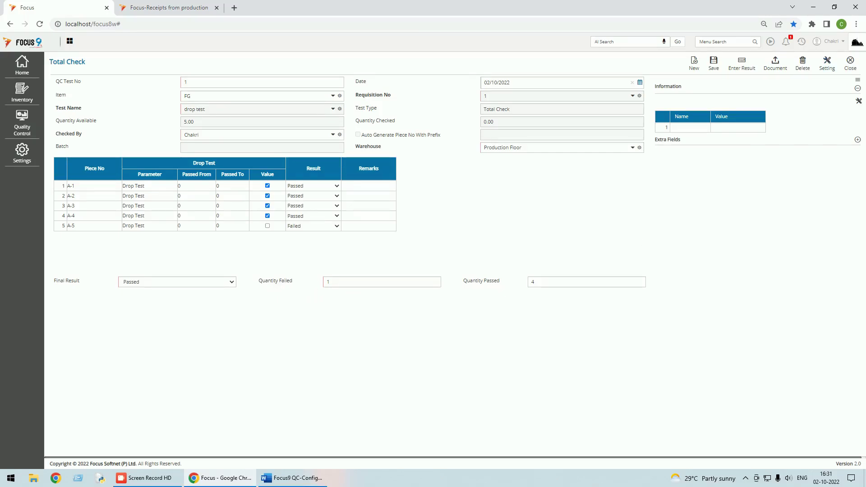
left_click(715, 64)
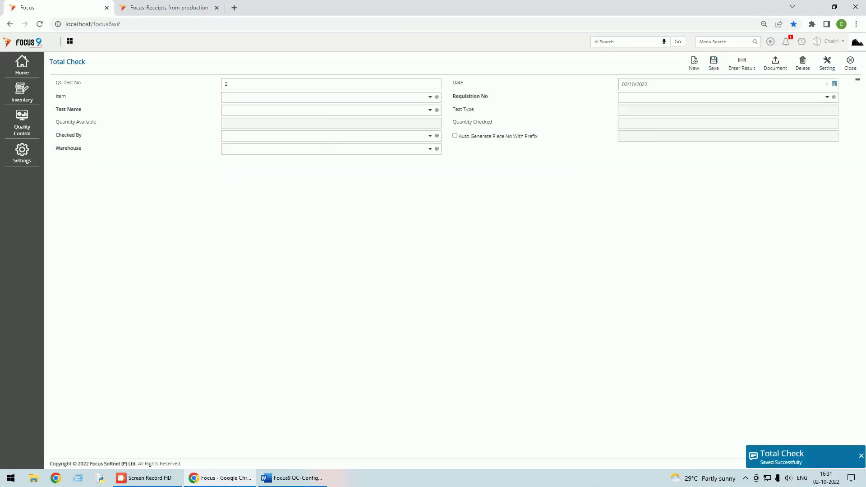
left_click(850, 65)
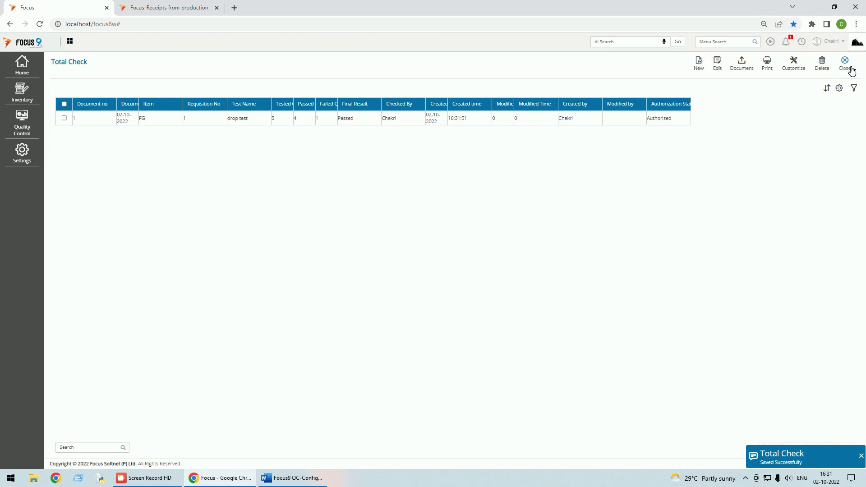
left_click(849, 69)
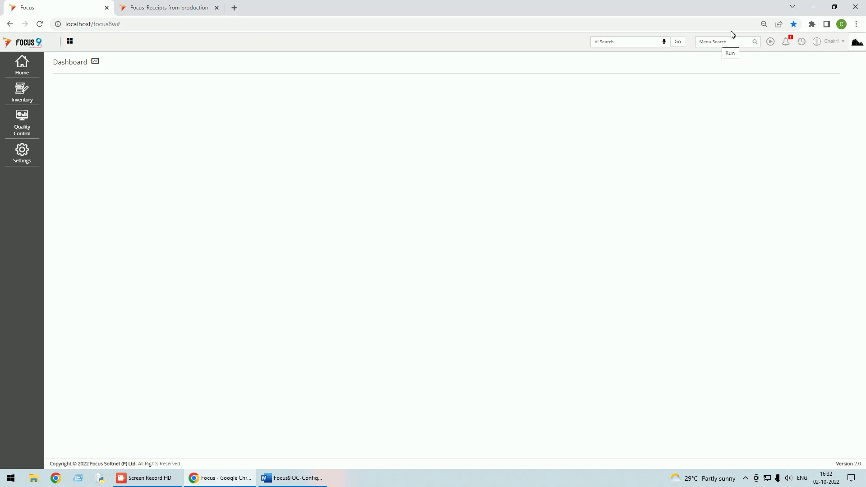
Sign in as the second QC user and expand the Total Check(s) to Save alerts
left_click(831, 42)
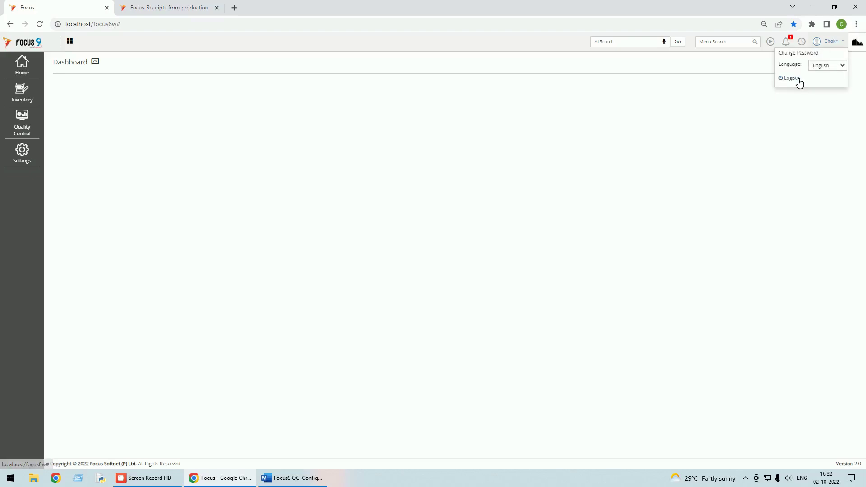
left_click(798, 82)
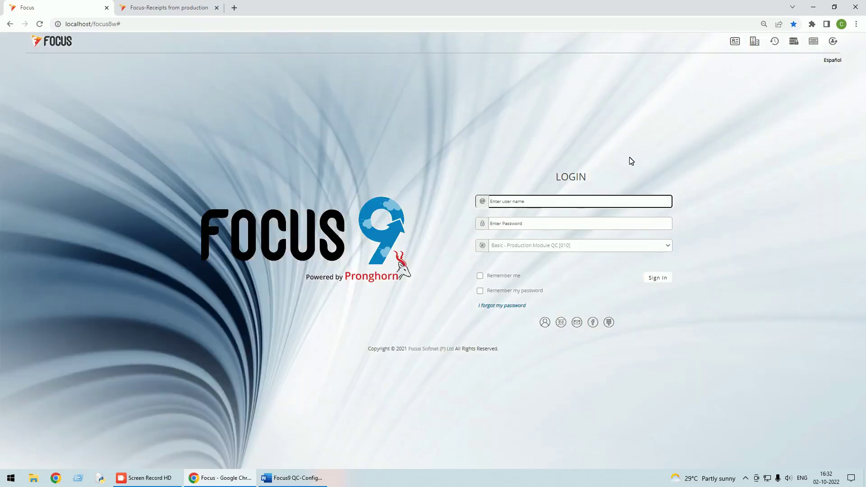
type("Sridhar")
key("Tab")
type("•")
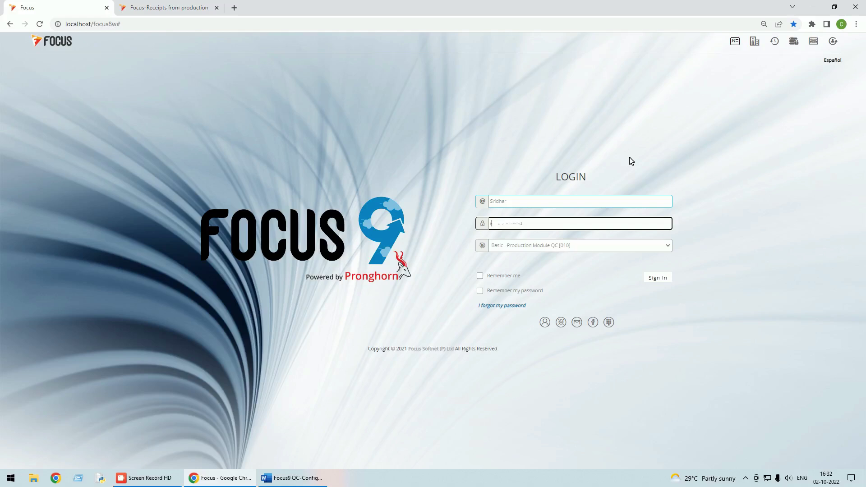
type("•")
key("Tab")
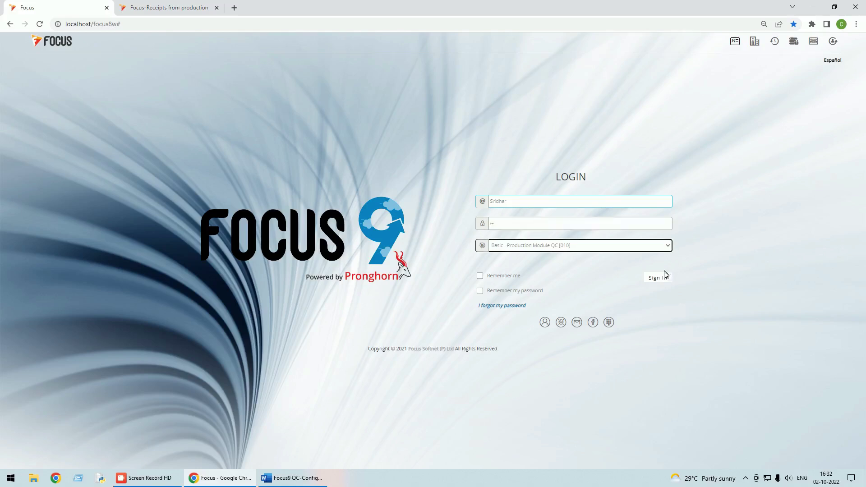
left_click(659, 277)
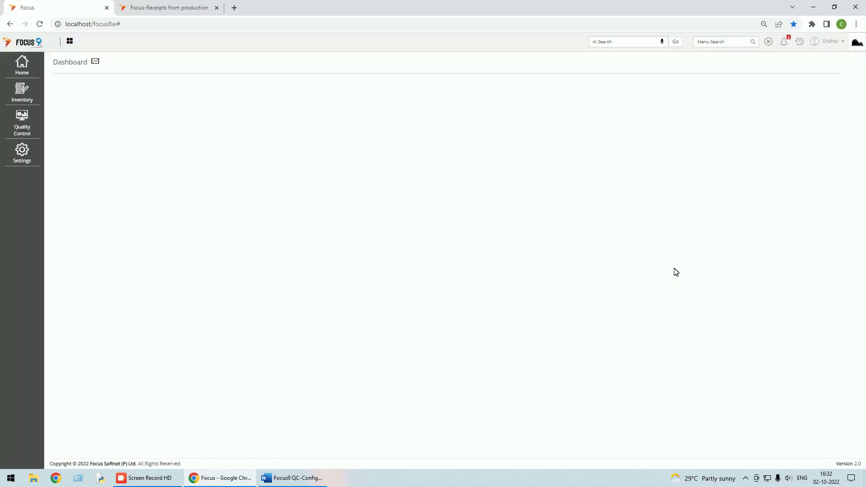
left_click(784, 42)
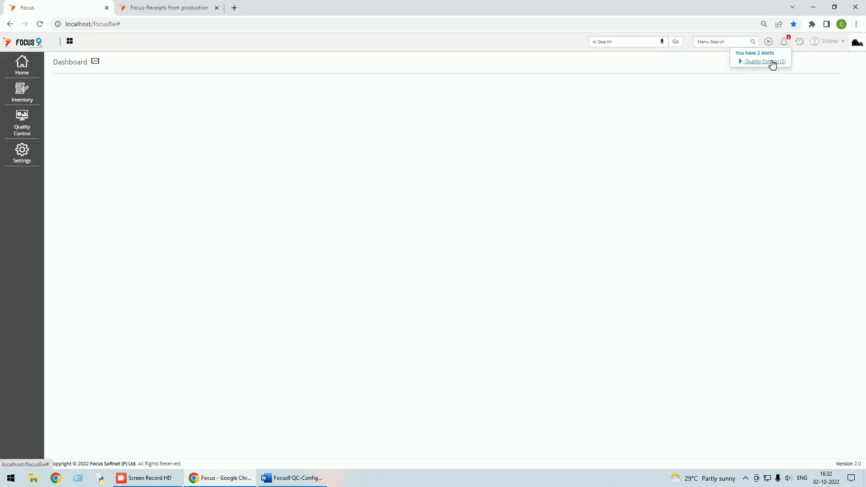
left_click(760, 75)
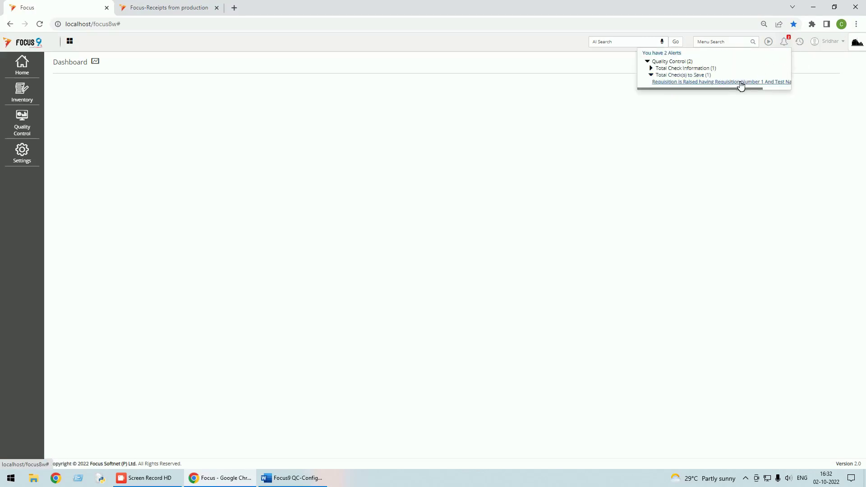
Open requisition 1's scratch-test Total Check, set the second user as checker, and start result entry
left_click(743, 83)
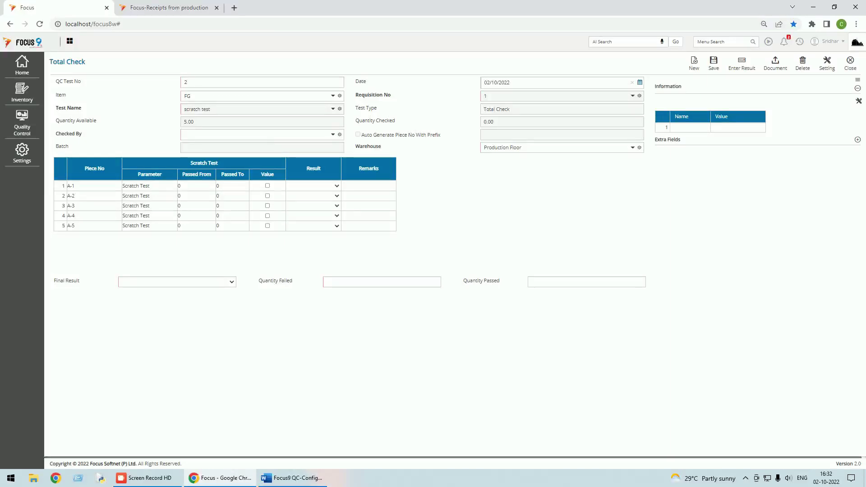
left_click(332, 135)
left_click(193, 162)
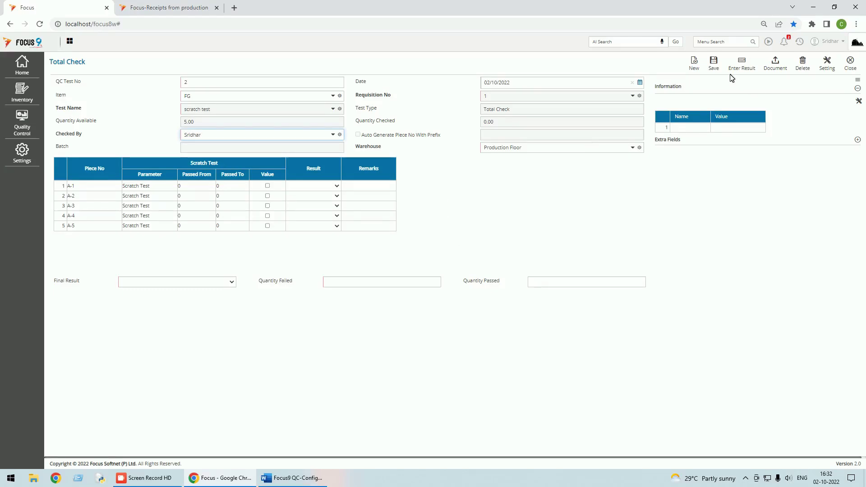
left_click(741, 66)
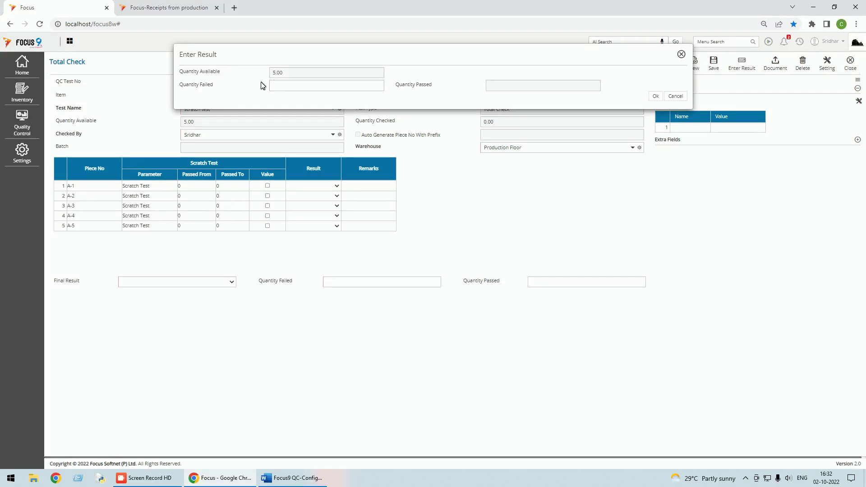
Record the scratch test as 1 failed, 4 passed, Final Result Passed, then save and close it
left_click(286, 83)
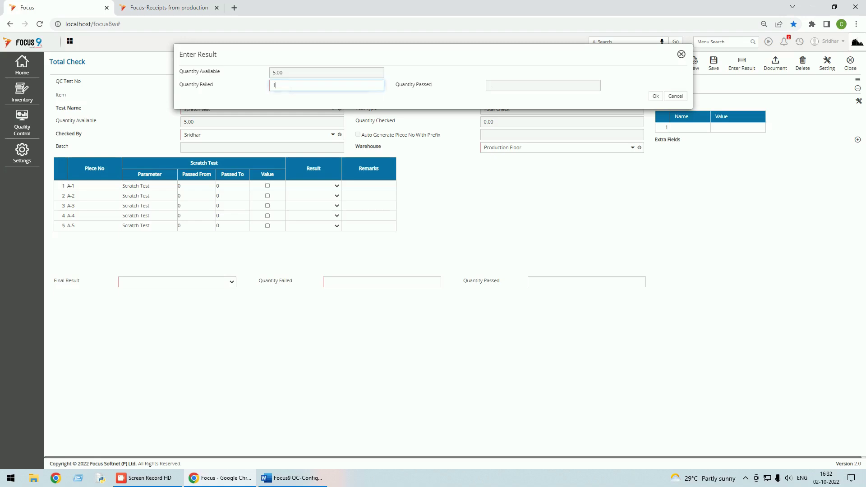
key("Tab")
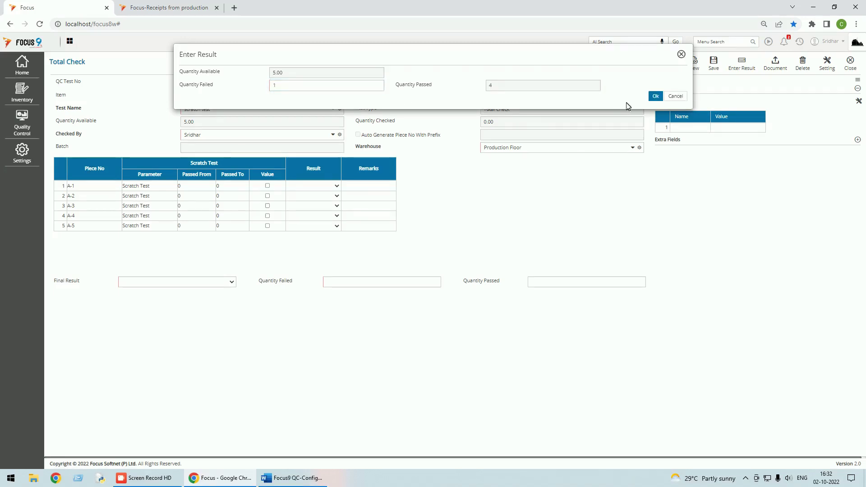
left_click(655, 96)
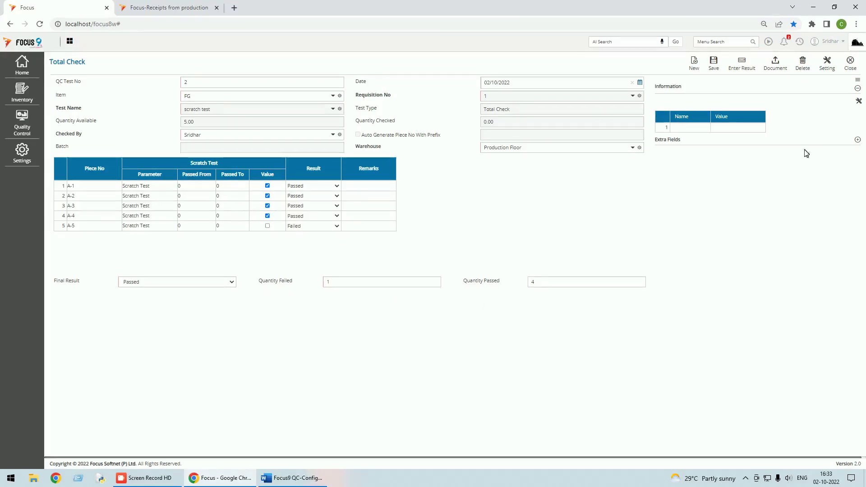
left_click(714, 63)
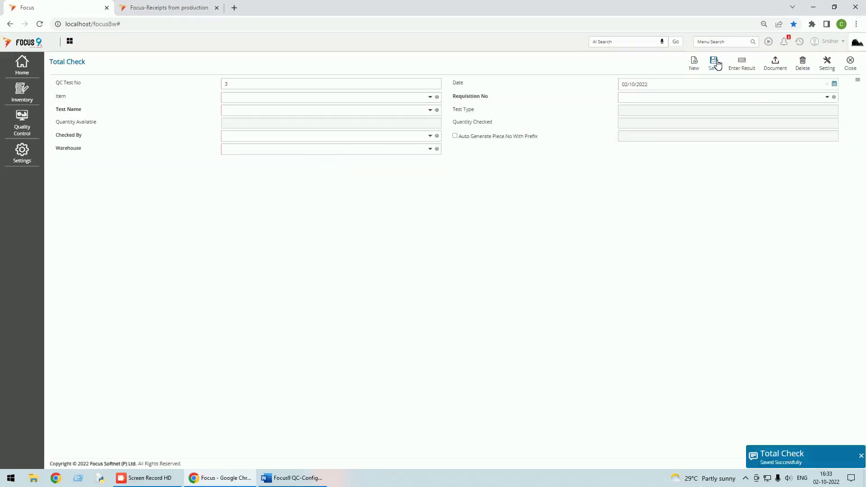
left_click(853, 69)
left_click(834, 41)
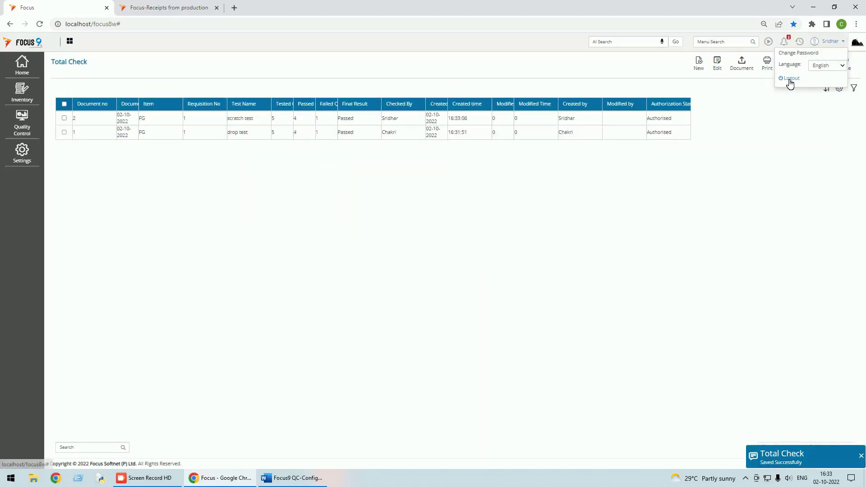
Log out and sign back in as the full-access user with all modules
left_click(782, 83)
type("su")
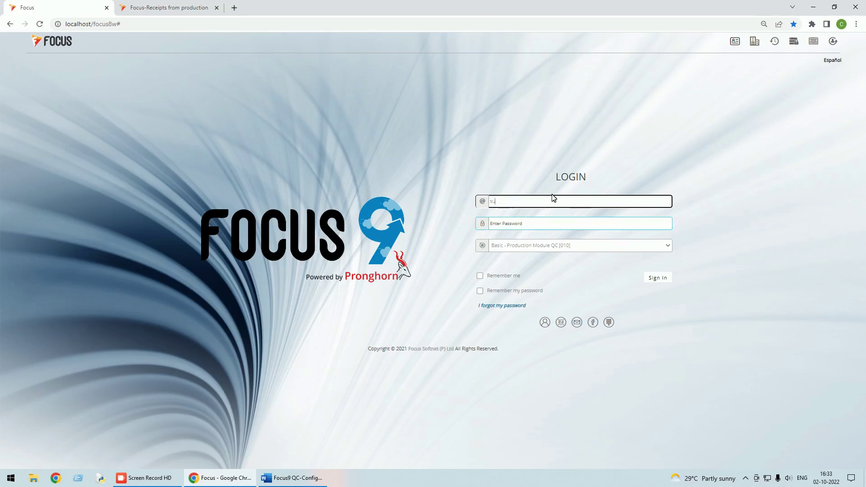
key("Tab")
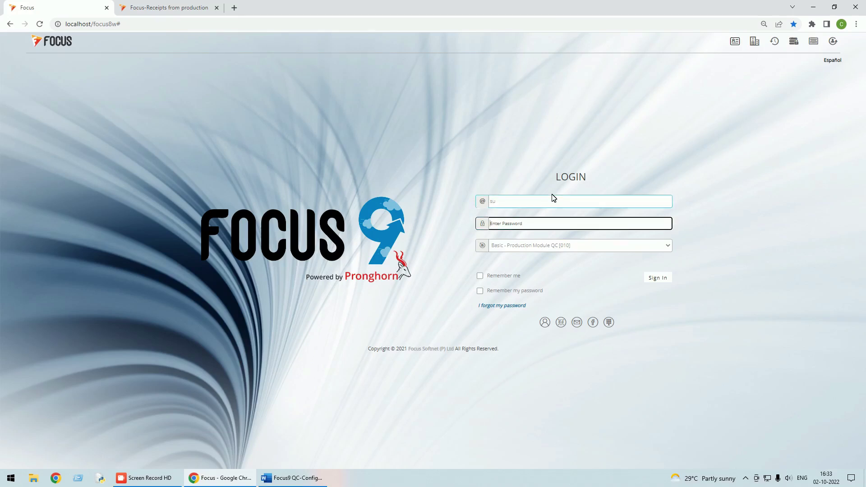
type("s")
left_click(653, 276)
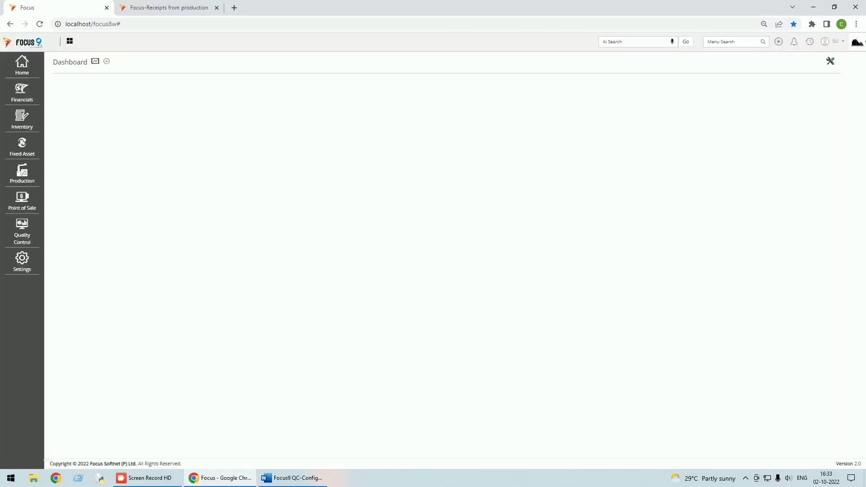
left_click(810, 42)
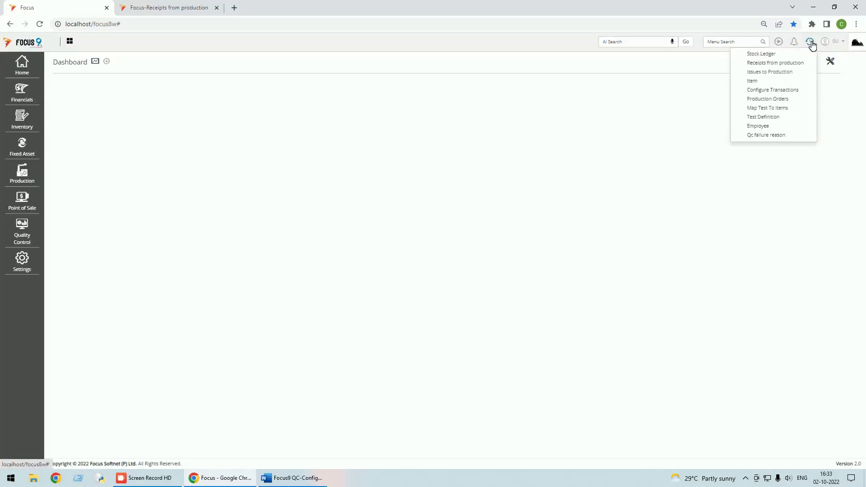
left_click(767, 54)
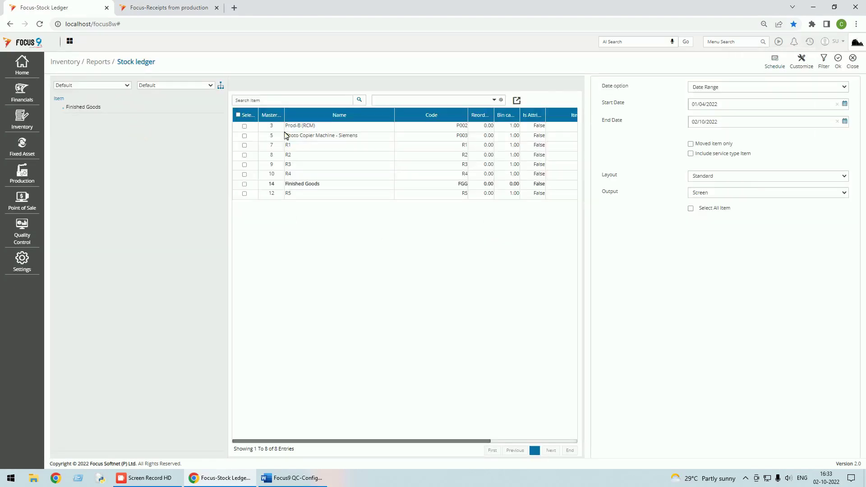
left_click(244, 184)
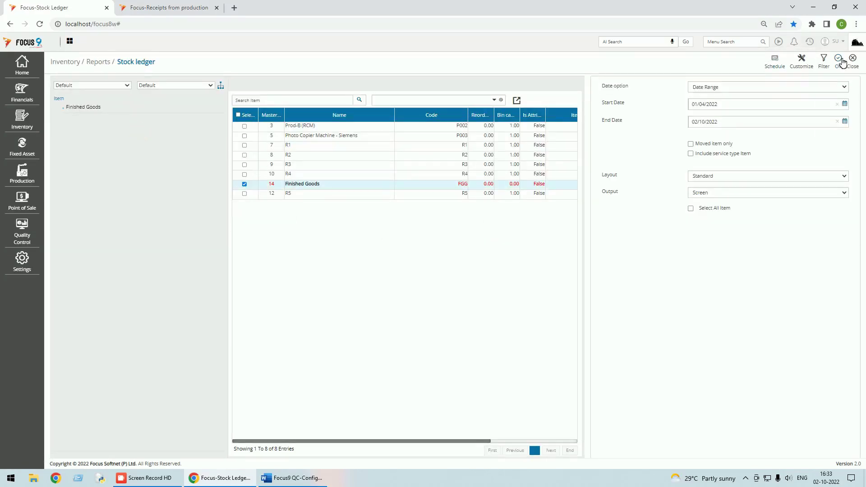
left_click(840, 61)
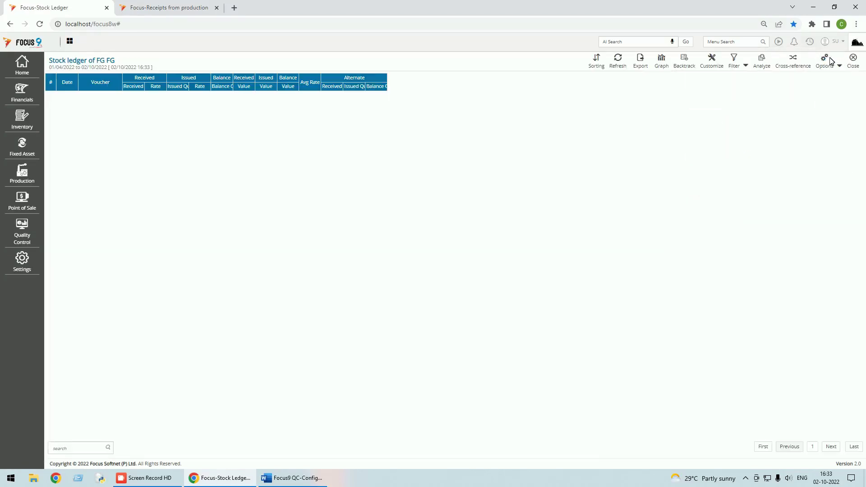
left_click(853, 60)
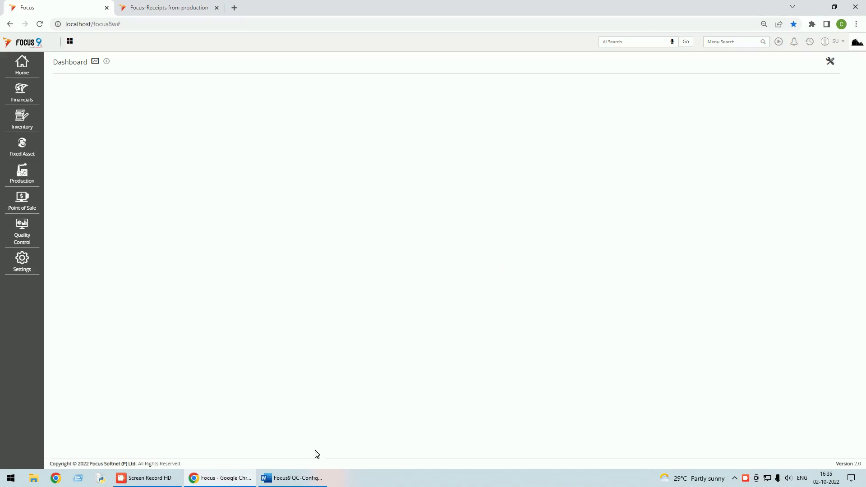
left_click(291, 478)
Scroll the Word QC guide down to Step-13 on Quantity breakup, then return to Focus 9
scroll(381, 336, "down", 10)
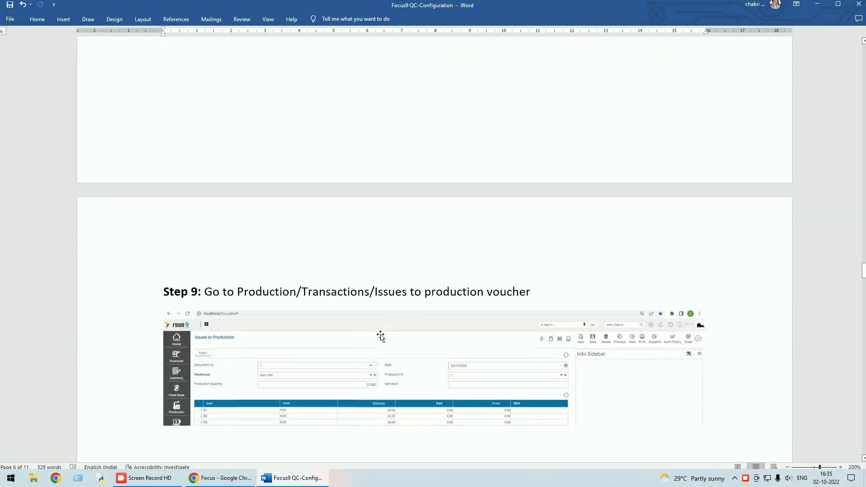
scroll(381, 336, "down", 15)
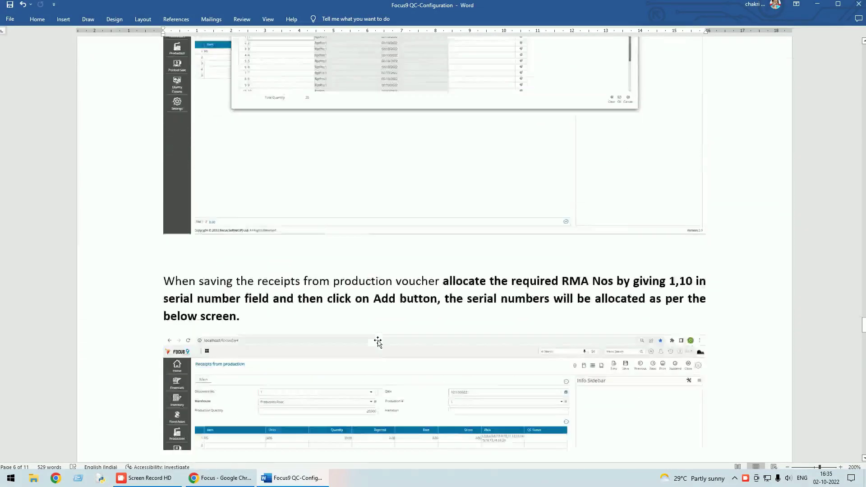
scroll(378, 346, "down", 15)
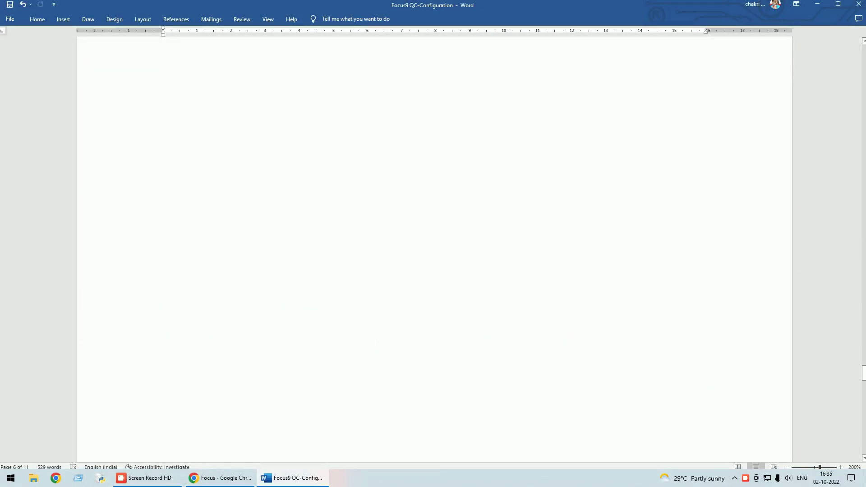
scroll(377, 346, "down", 15)
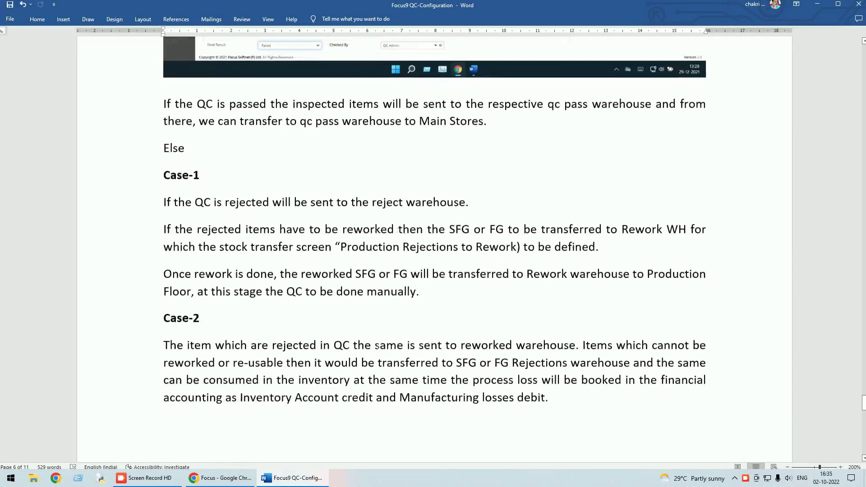
scroll(378, 343, "down", 5)
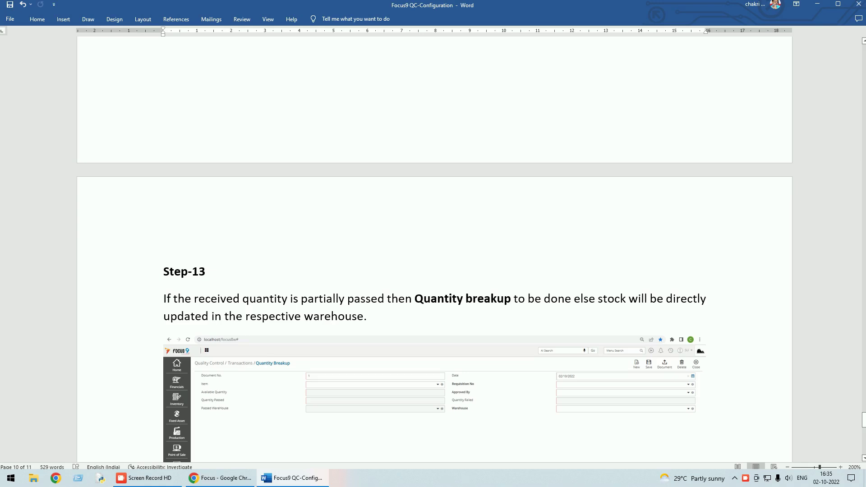
left_click(236, 478)
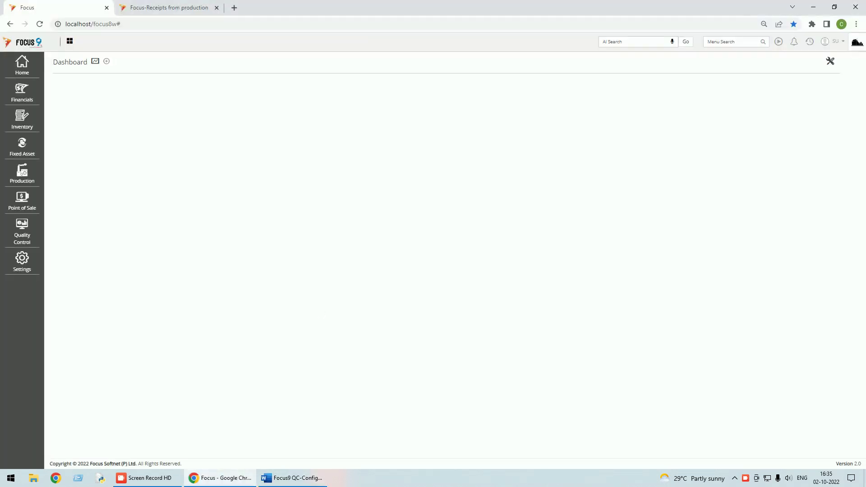
Find the Quantity Breakup screen by searching 'quan' and start a new entry
left_click(725, 41)
type("quan")
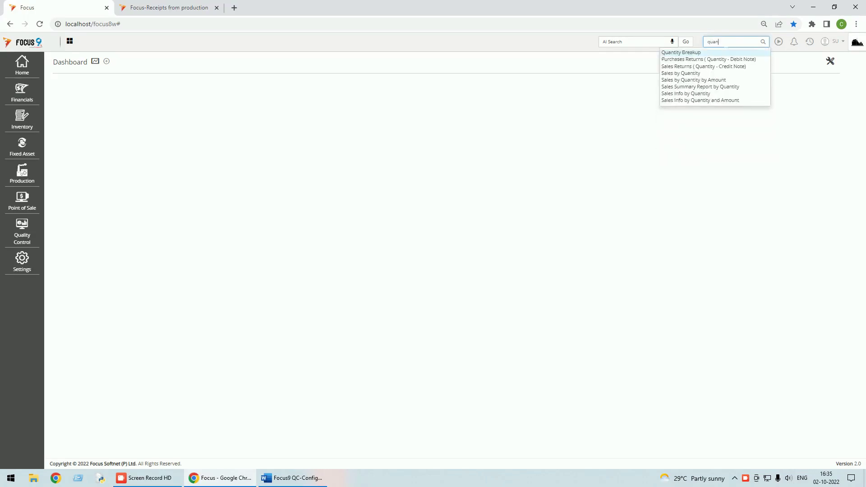
left_click(691, 54)
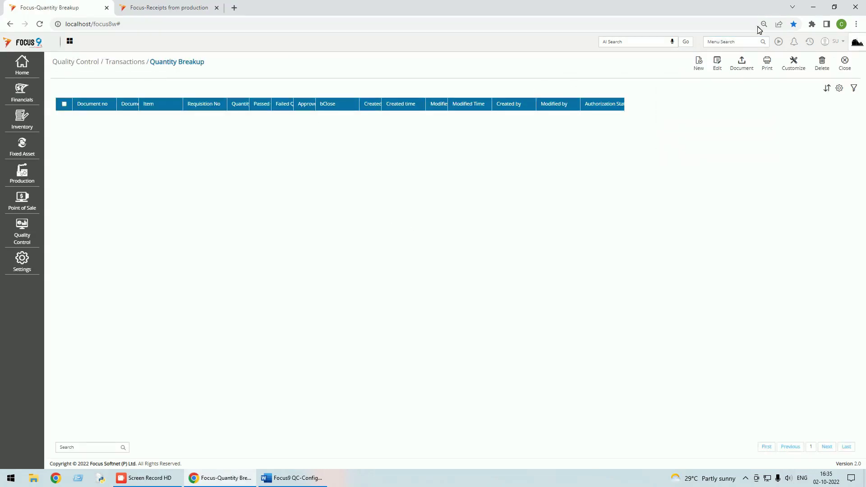
left_click(698, 63)
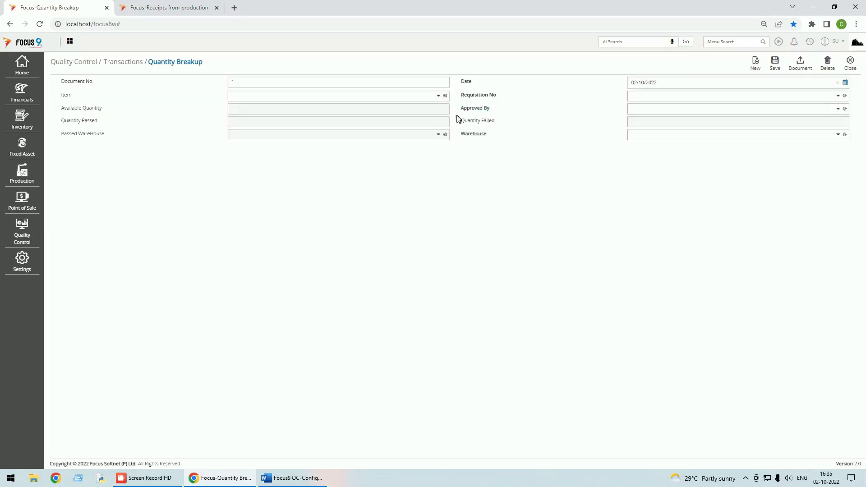
Set item FG, requisition 1 and the approver, and tick Close Requisition
left_click(438, 96)
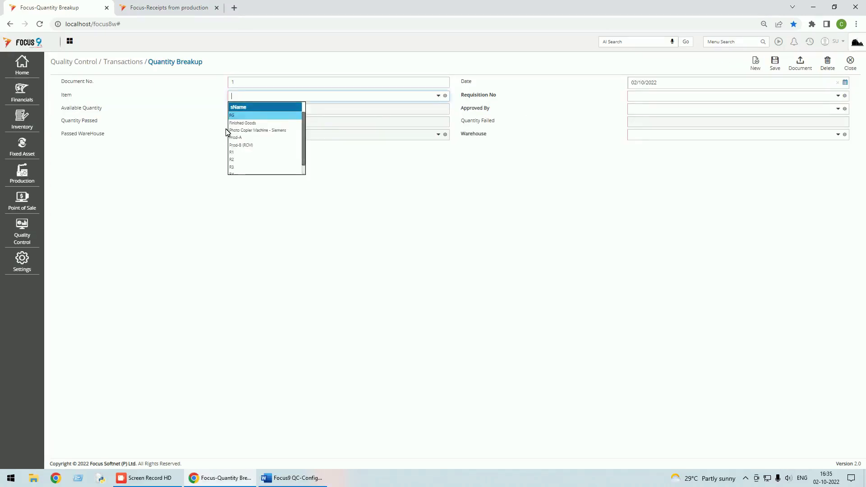
left_click(246, 116)
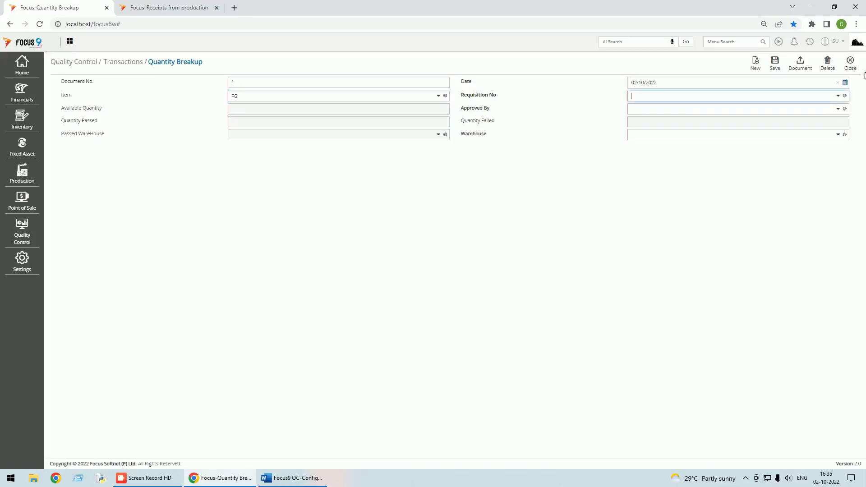
left_click(838, 95)
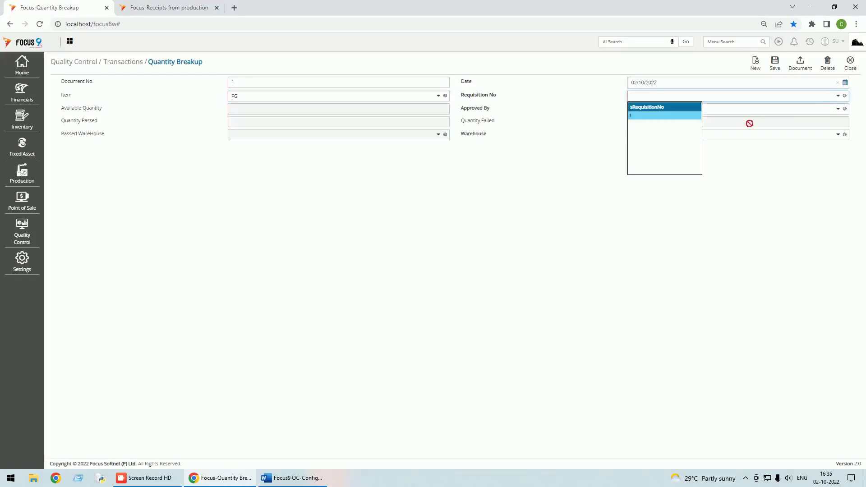
left_click(656, 120)
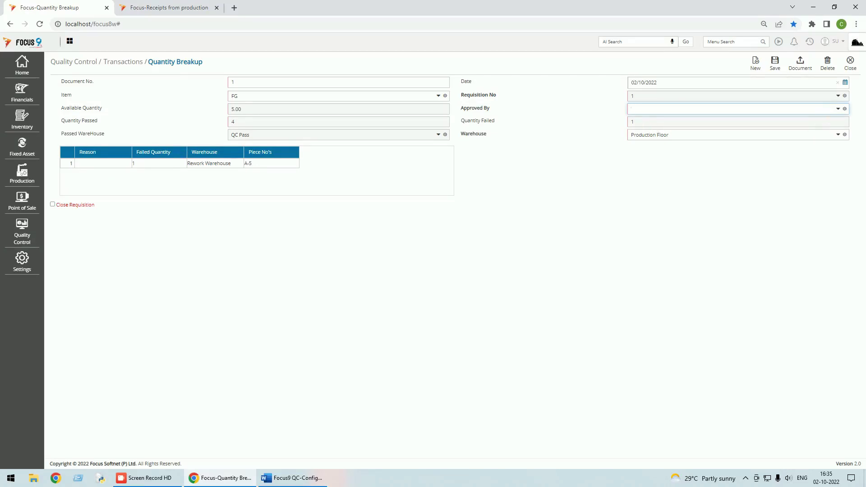
left_click(839, 108)
left_click(669, 128)
left_click(53, 204)
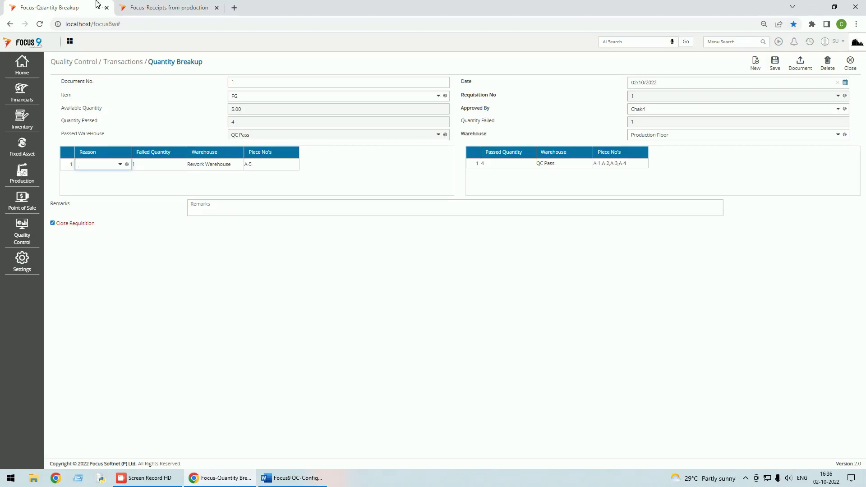
left_click(163, 7)
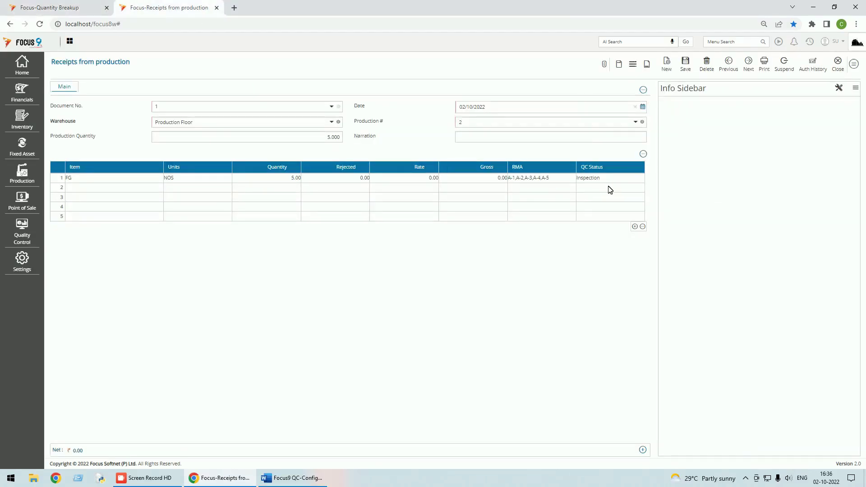
left_click(837, 64)
left_click(61, 9)
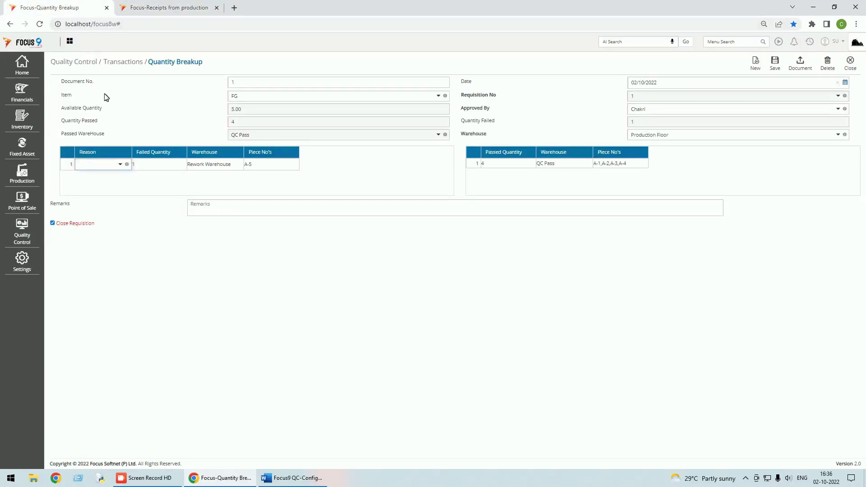
left_click(121, 165)
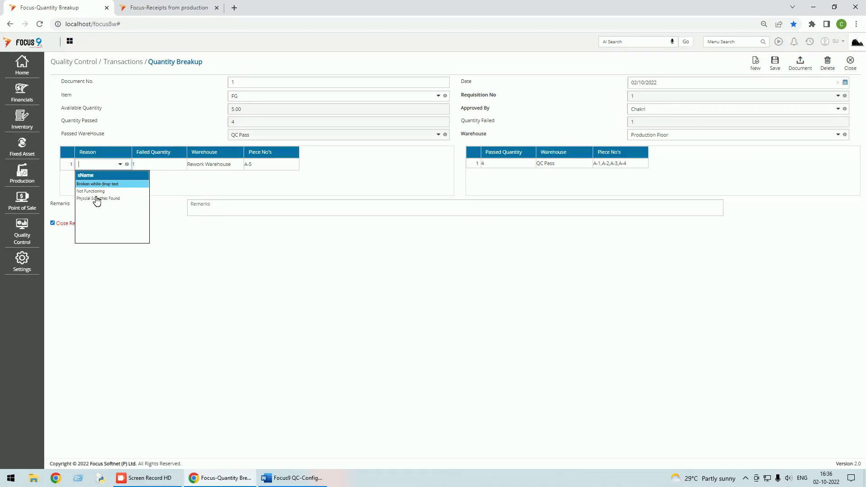
Set the reason to Physical Scratches Found, add a rework remark, and save the Quantity Breakup
left_click(96, 199)
left_click(270, 201)
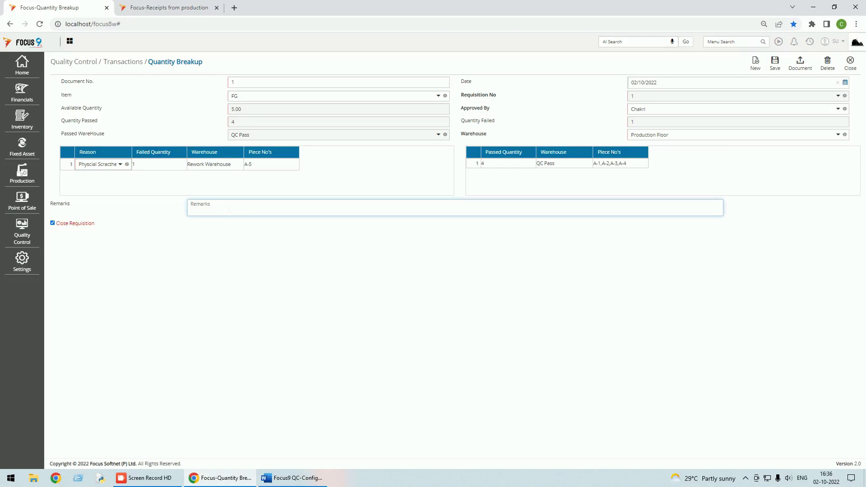
type("we")
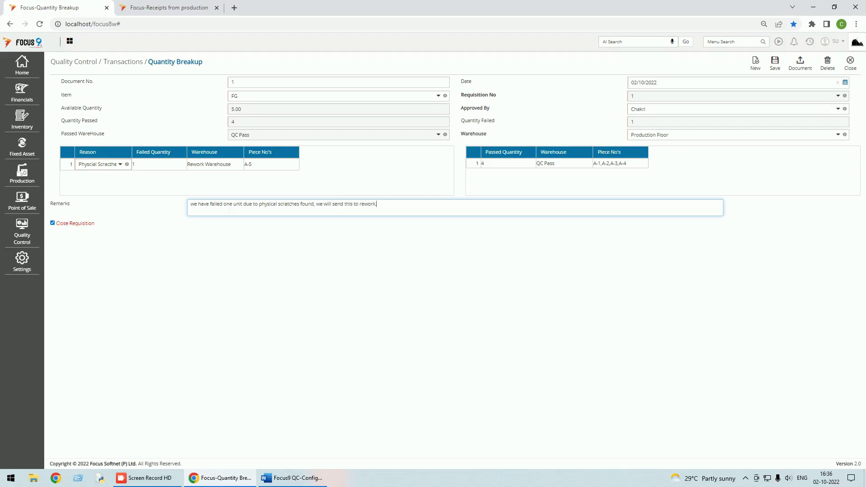
left_click(775, 65)
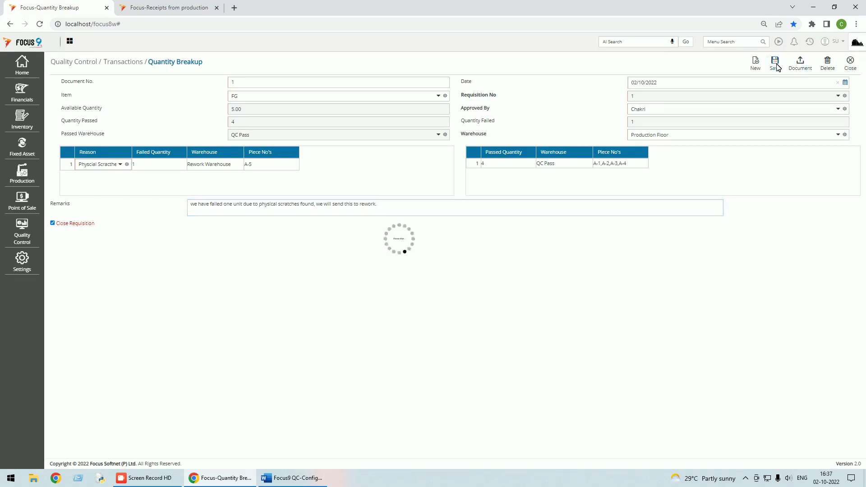
Review the production receipt voucher, then close it and the receipts list
left_click(175, 10)
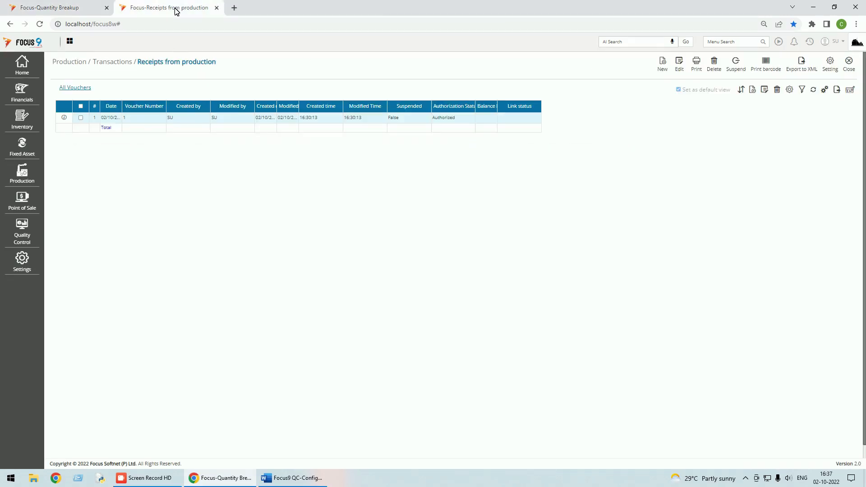
double_click(350, 118)
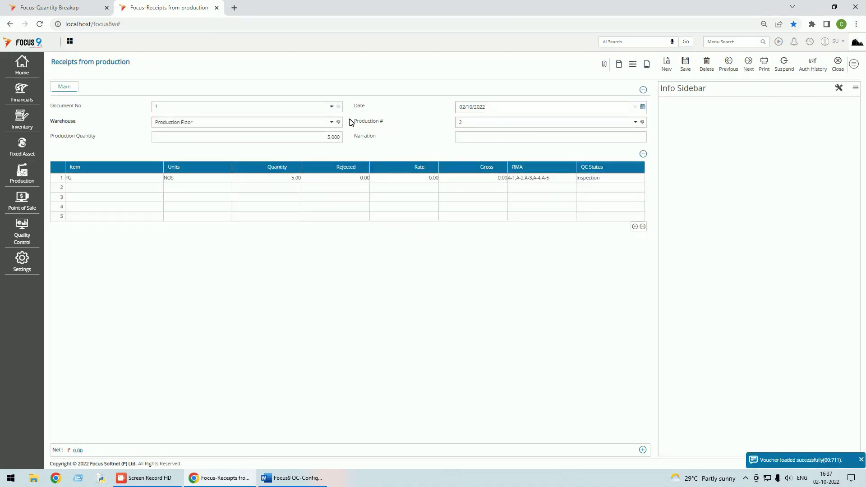
left_click(837, 62)
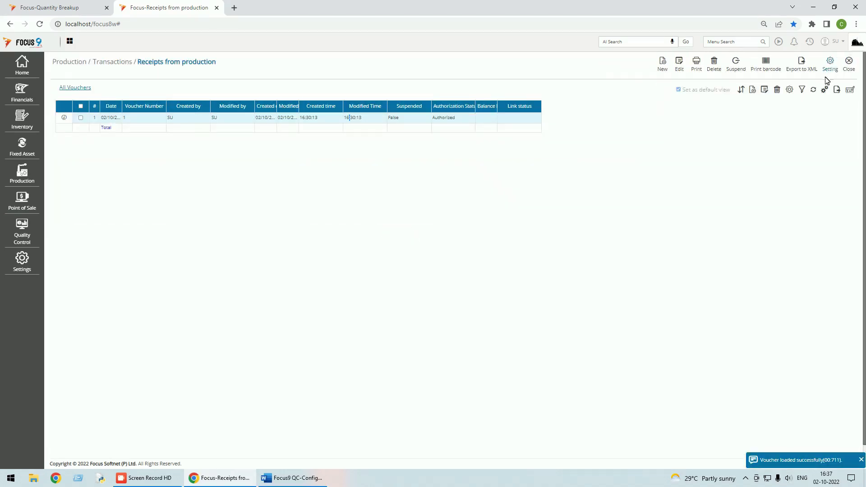
left_click(846, 65)
left_click(837, 43)
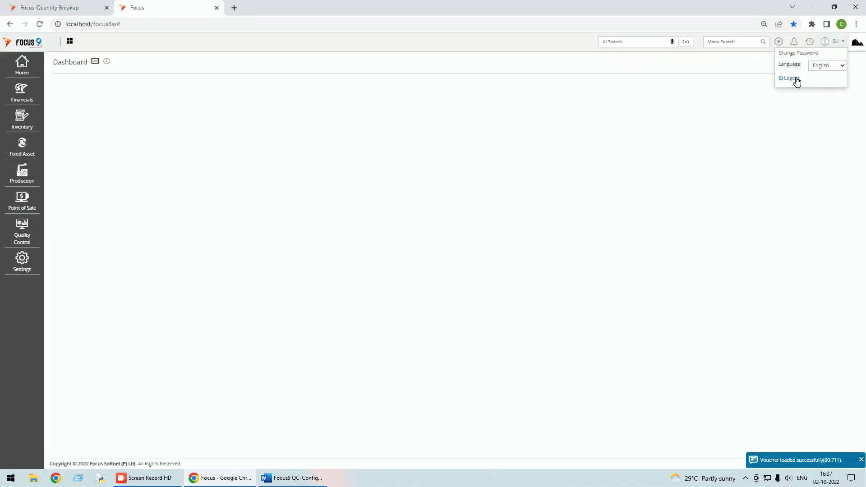
Log out of Focus 9 and sign back in with the user's credentials
left_click(795, 81)
type("su")
key("Tab")
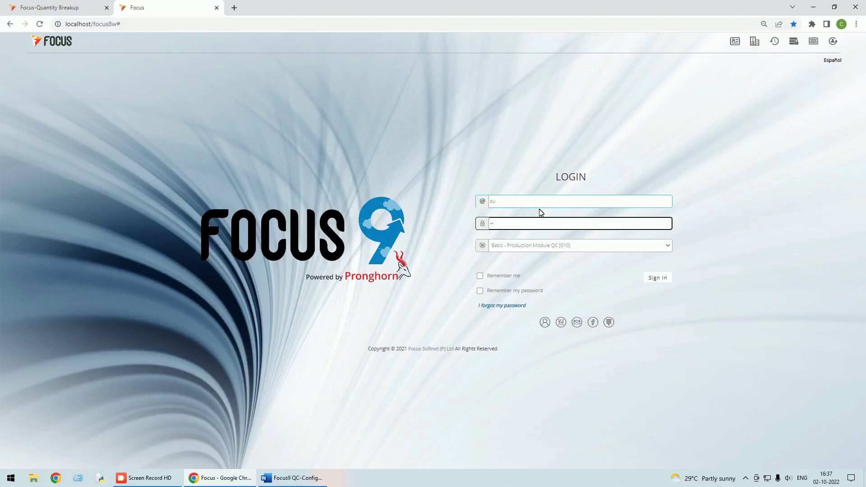
left_click(657, 277)
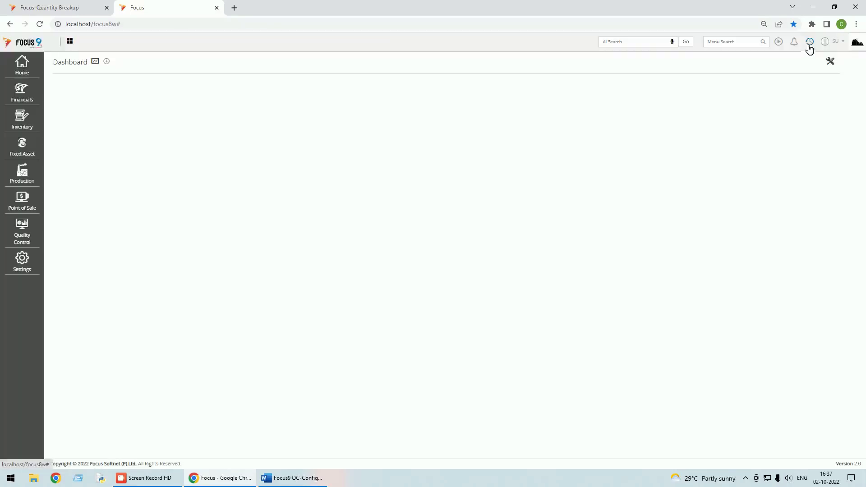
Reopen Receipts from production, view its voucher, and close back to the Dashboard
left_click(809, 43)
left_click(770, 64)
double_click(351, 118)
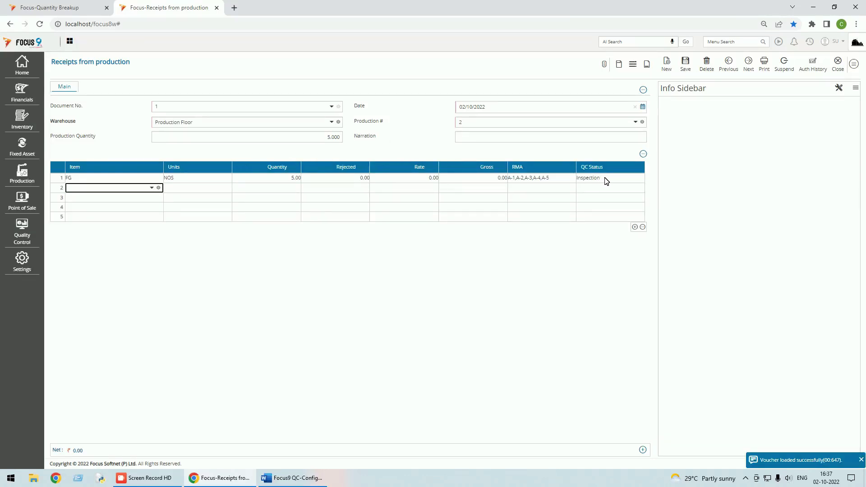
left_click(839, 64)
left_click(848, 65)
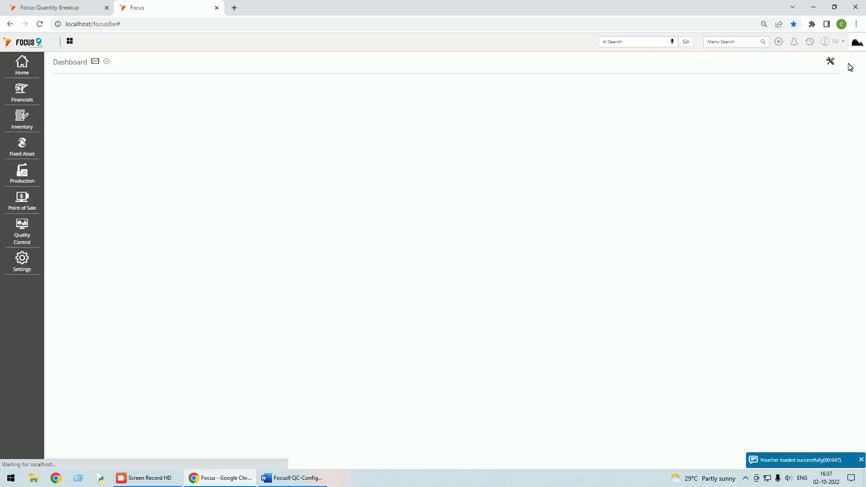
Run the Stock Ledger for Finished Goods (10.00 received, 5.00 issued, balance 5.00), then close it
left_click(730, 41)
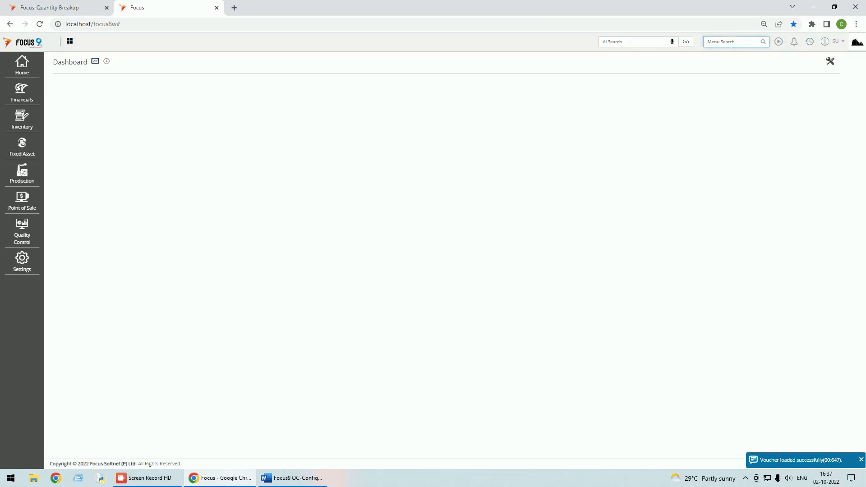
type("sto")
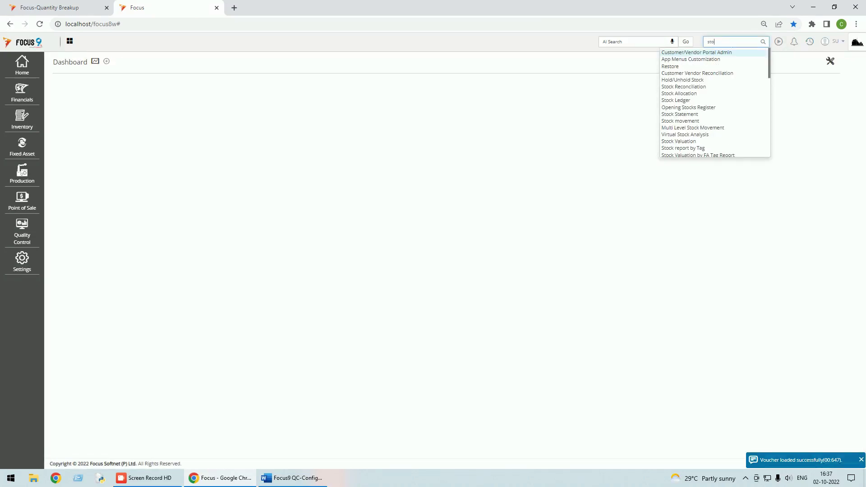
type("cj")
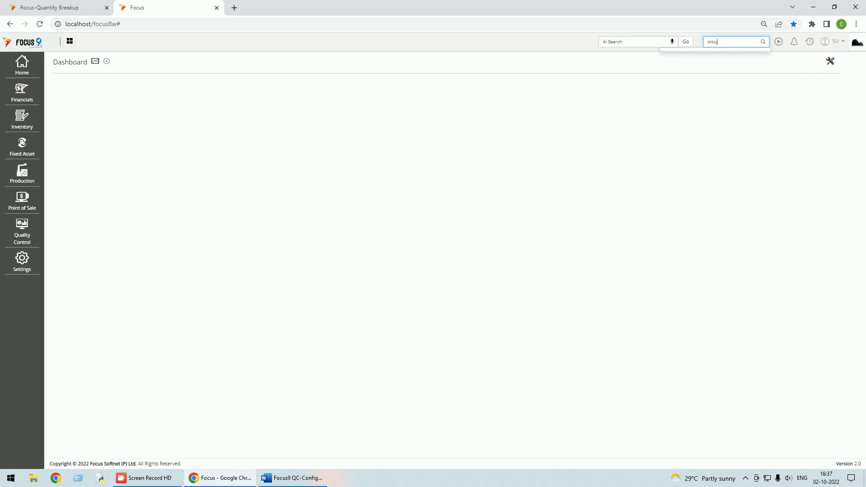
key("BackSpace")
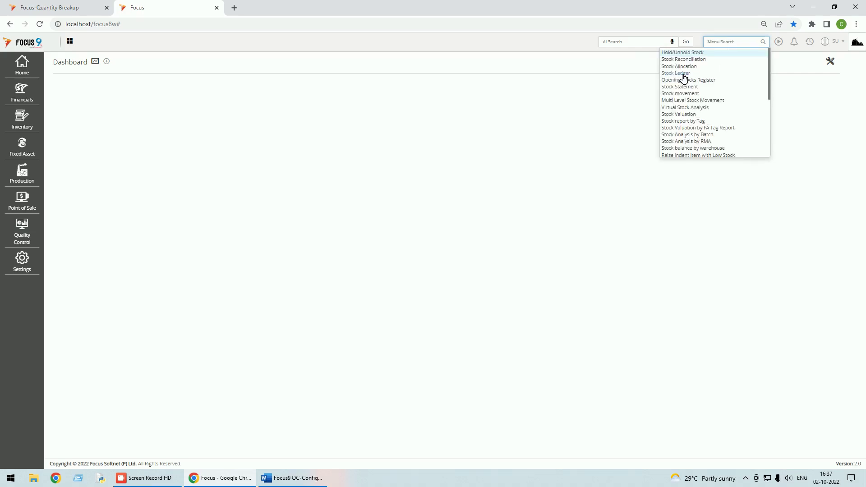
left_click(680, 73)
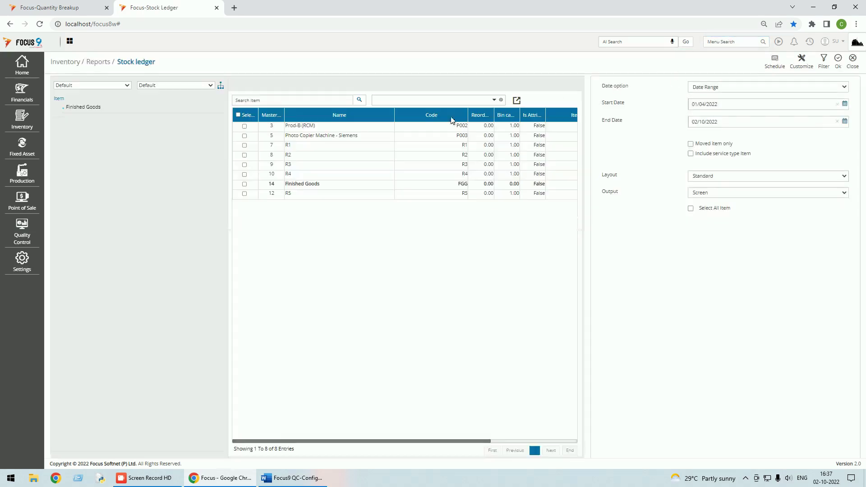
left_click(244, 185)
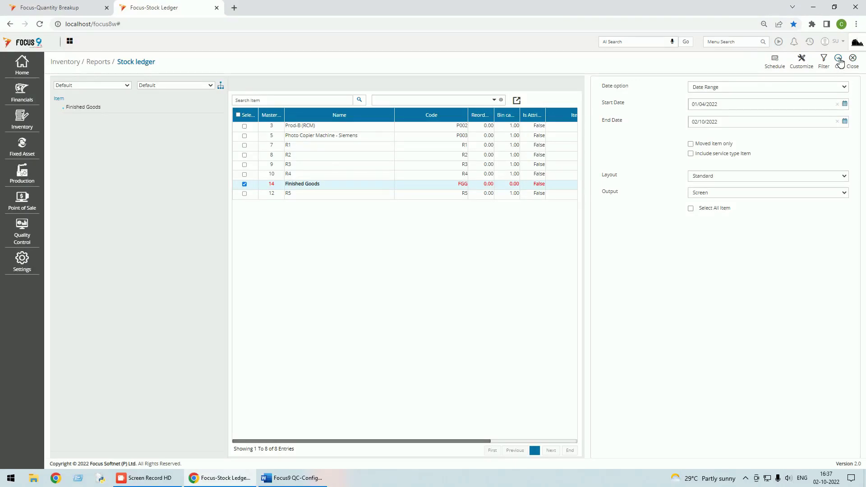
left_click(837, 61)
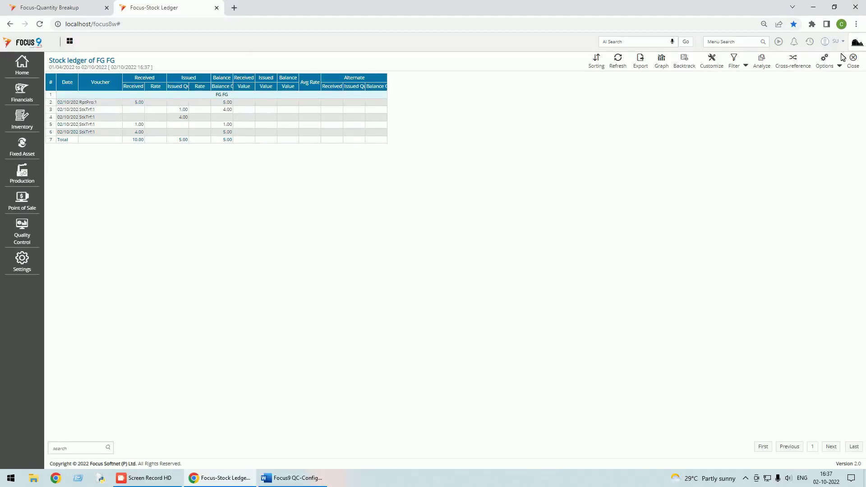
left_click(853, 62)
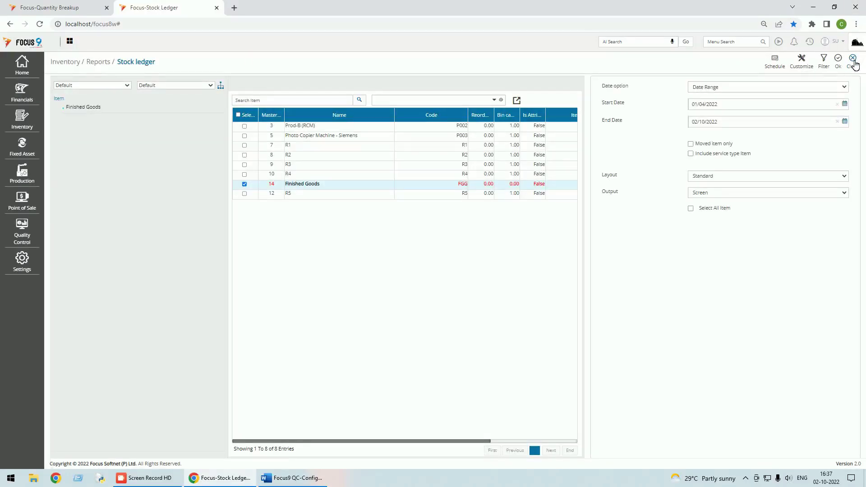
left_click(852, 62)
Run Stock balance by Warehouse for all warehouses with widened columns, then close it
type("wa")
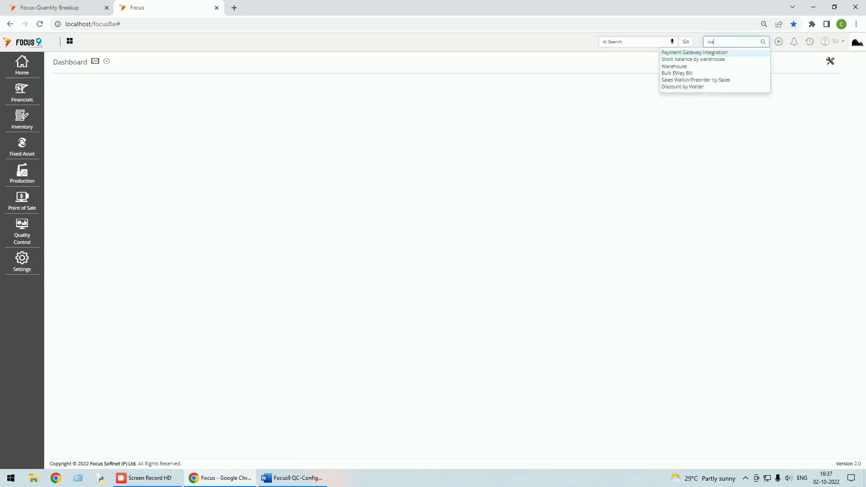
type("re")
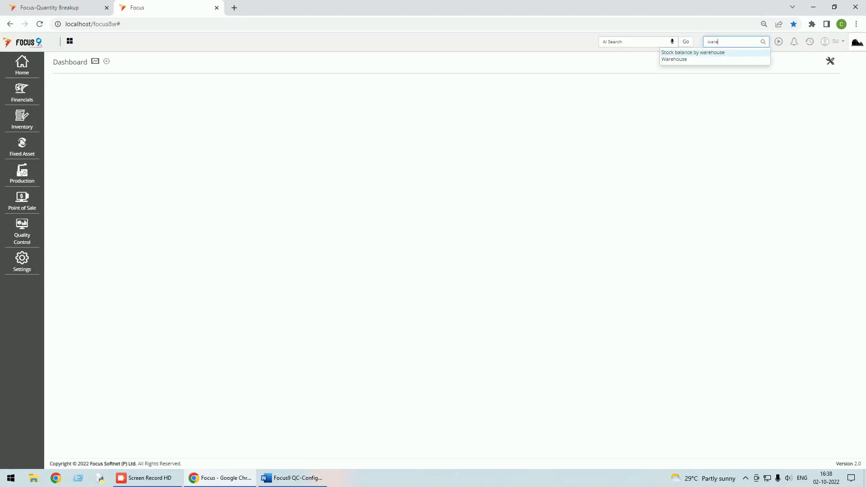
left_click(700, 52)
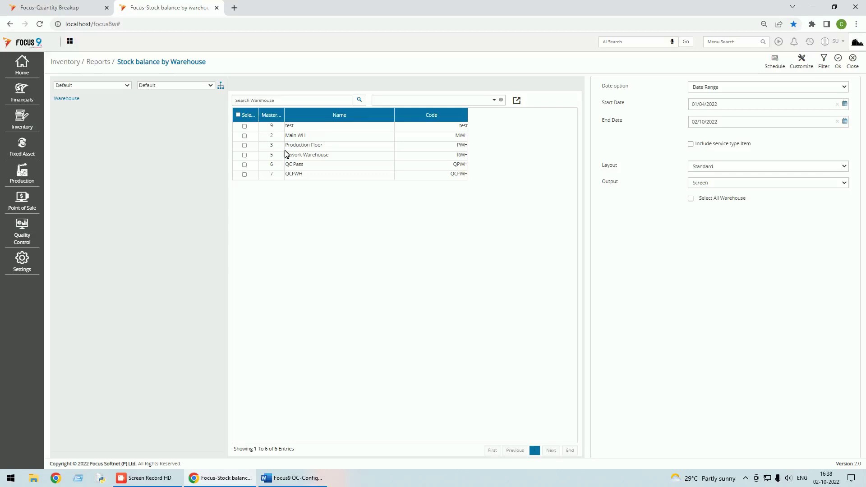
left_click(239, 115)
left_click(838, 62)
left_click(841, 67)
left_click(812, 84)
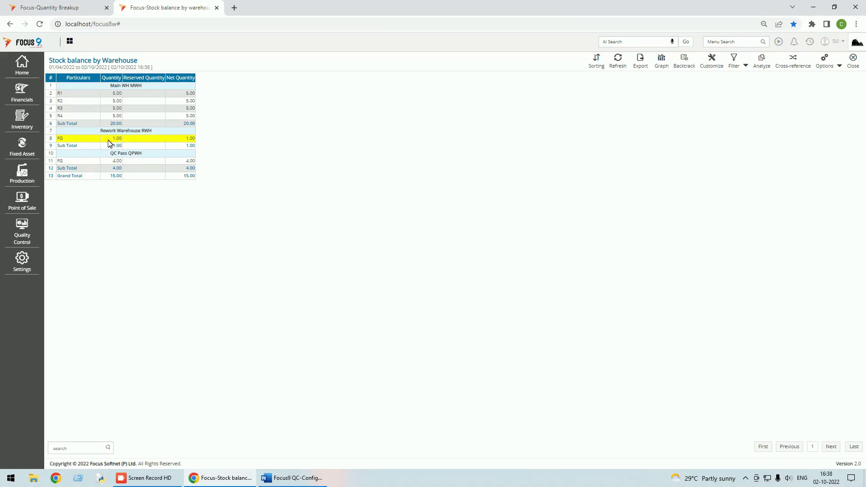
left_click(852, 65)
left_click(856, 64)
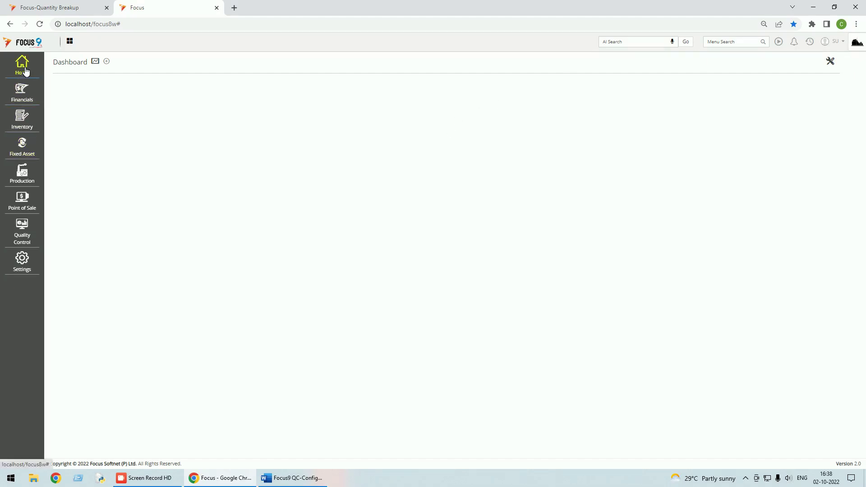
left_click(28, 122)
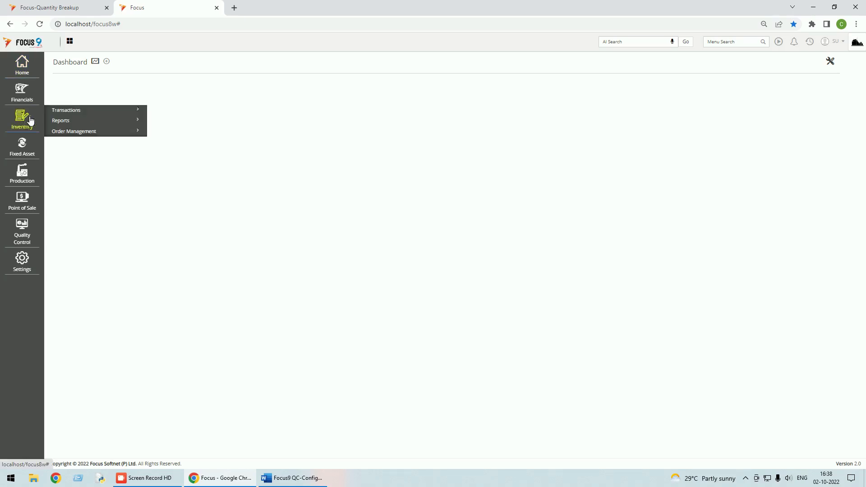
left_click(75, 111)
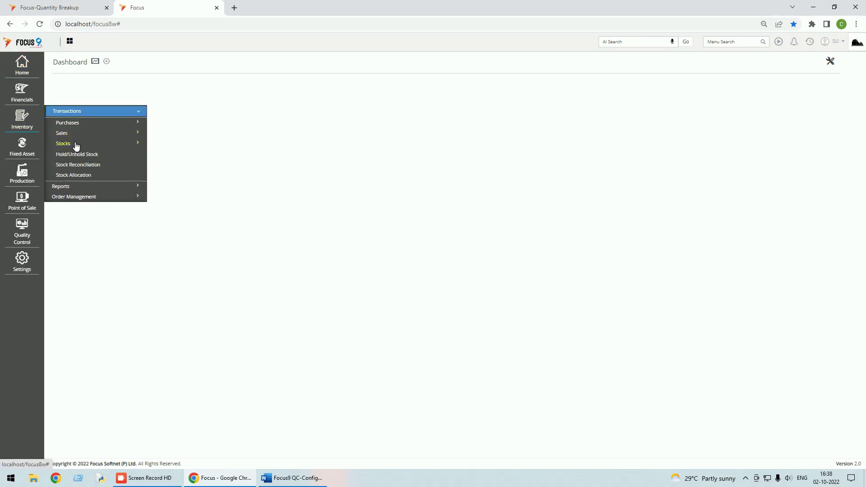
left_click(76, 145)
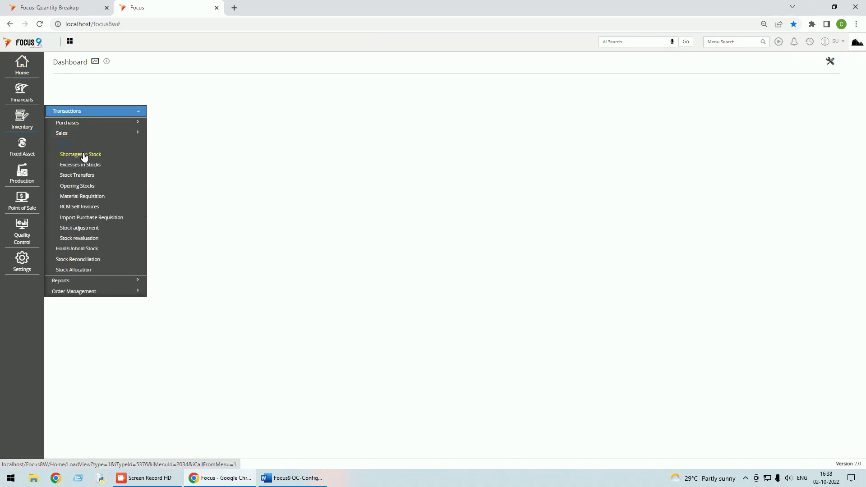
left_click(84, 155)
left_click(662, 66)
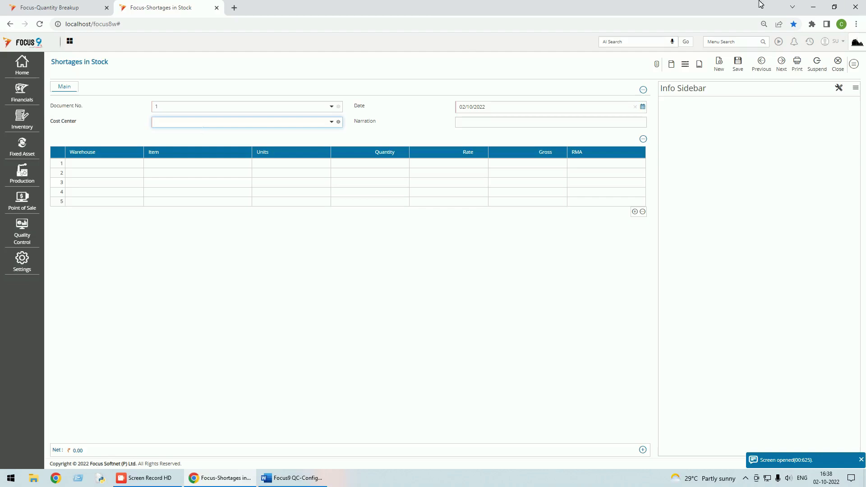
left_click(859, 67)
left_click(819, 186)
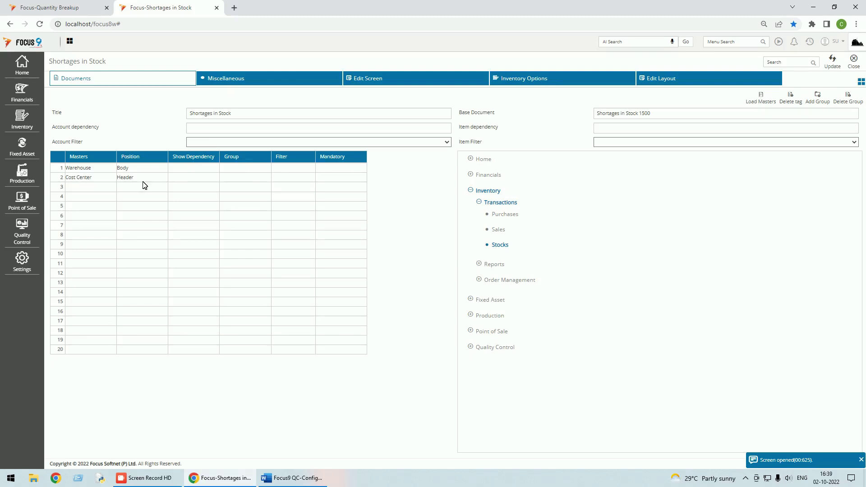
left_click(151, 171)
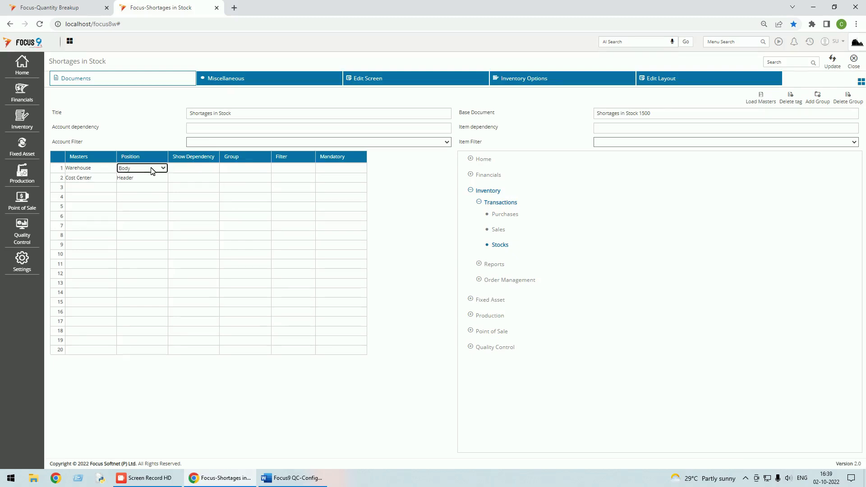
left_click(163, 169)
left_click(151, 178)
left_click(859, 67)
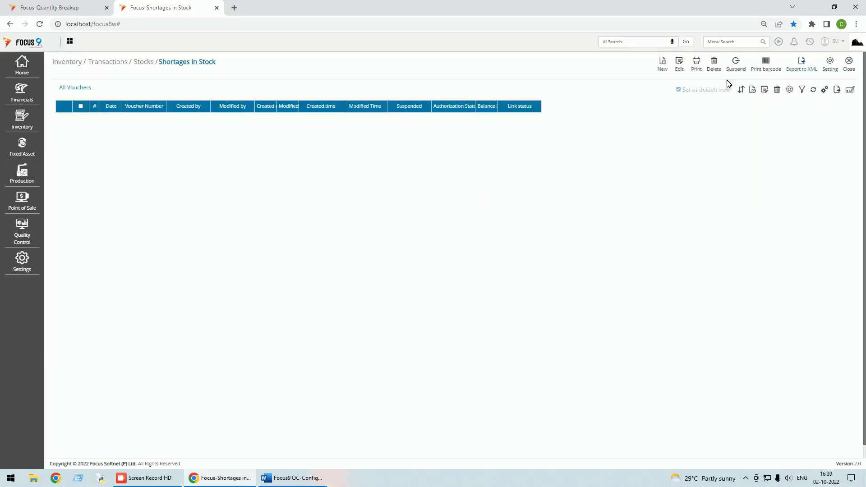
left_click(849, 63)
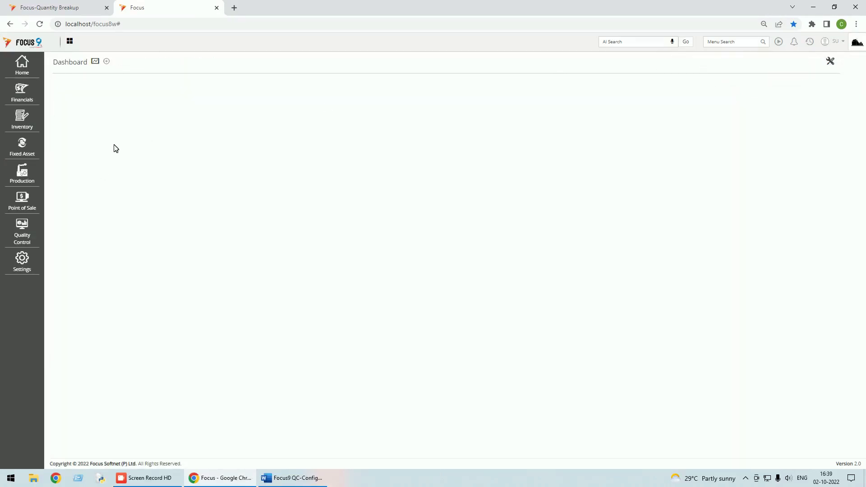
Start a new Stock Transfers voucher with header warehouse Rework Warehouse
left_click(22, 118)
left_click(63, 111)
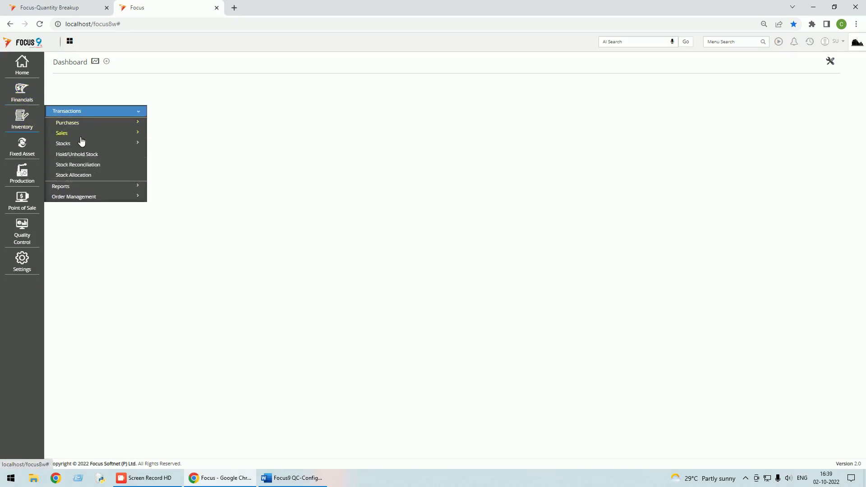
left_click(81, 144)
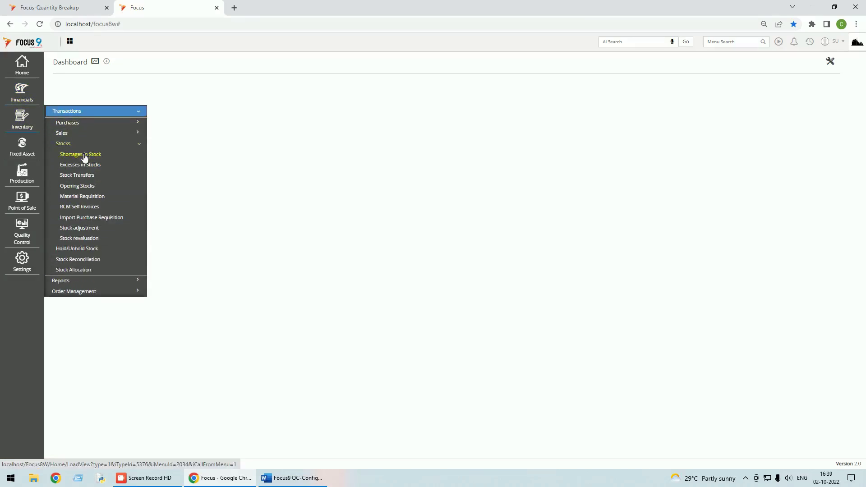
left_click(76, 176)
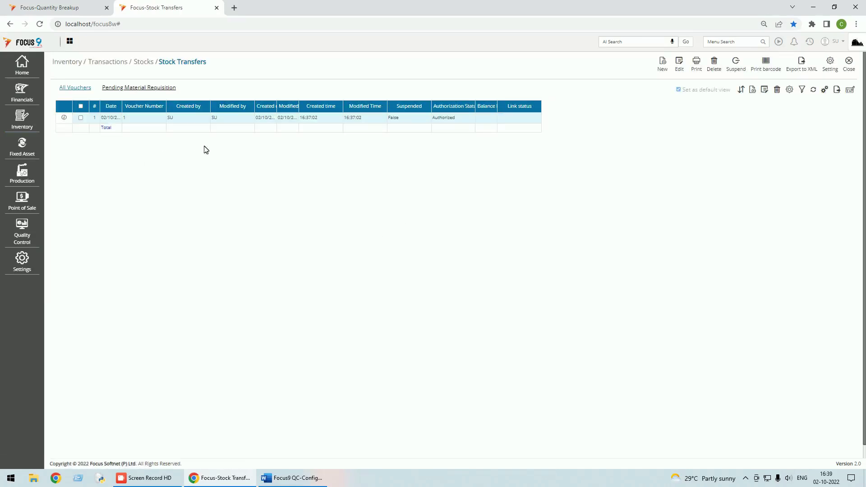
left_click(664, 68)
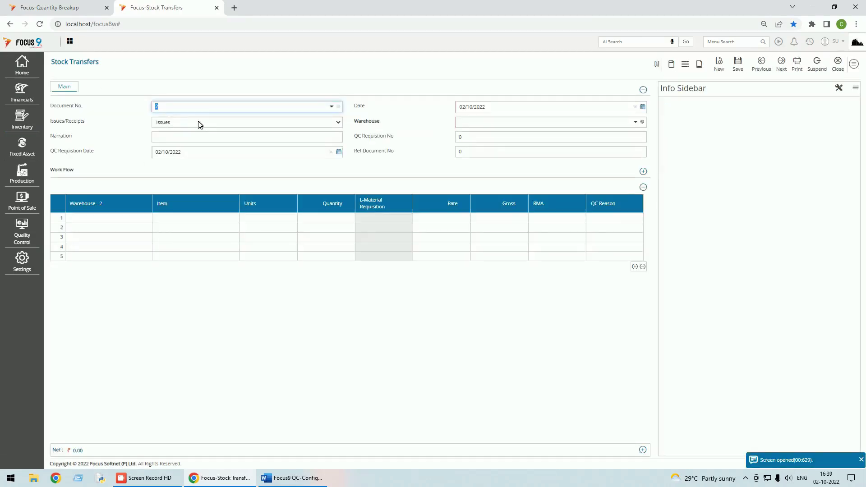
left_click(496, 122)
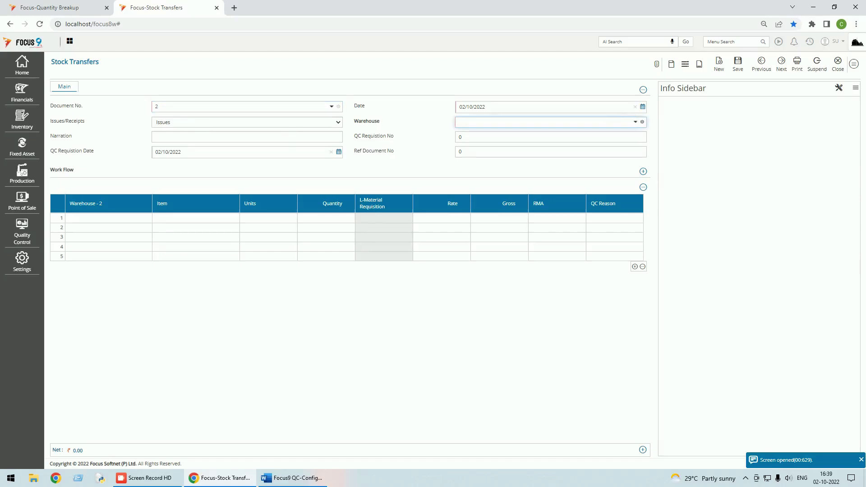
left_click(635, 122)
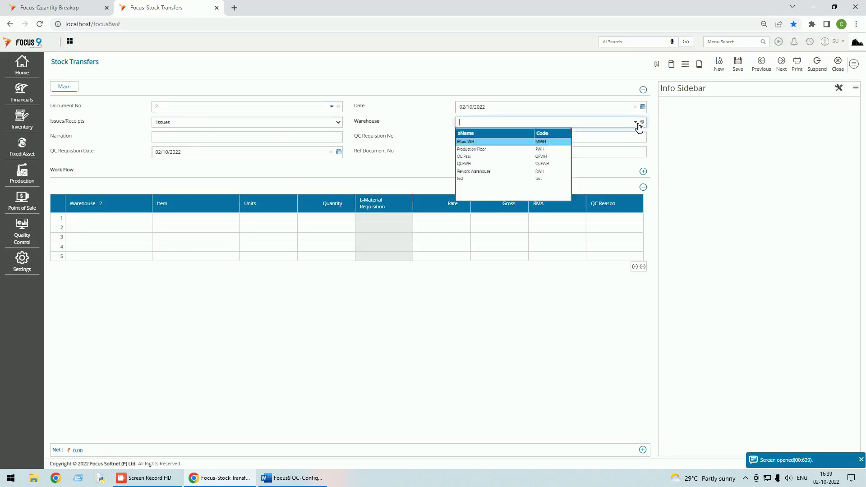
left_click(478, 171)
left_click(155, 137)
left_click(462, 137)
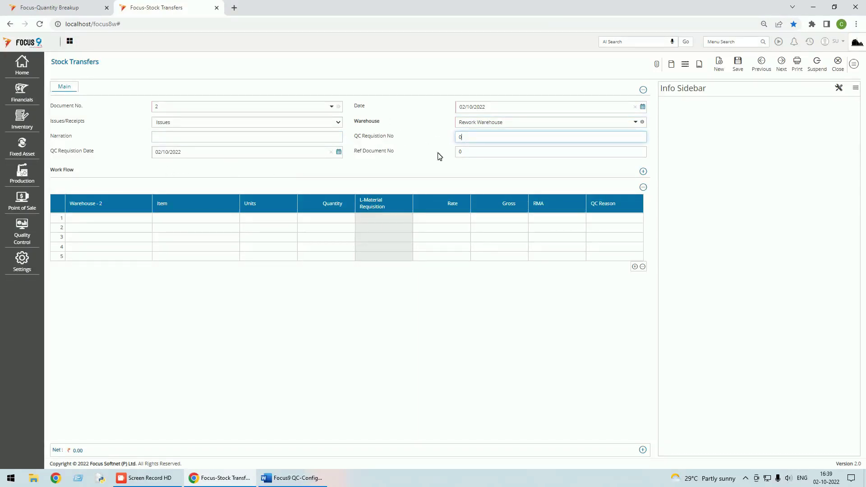
Fill row 1 with warehouse QC Pass, item FG, quantity 1
left_click(95, 223)
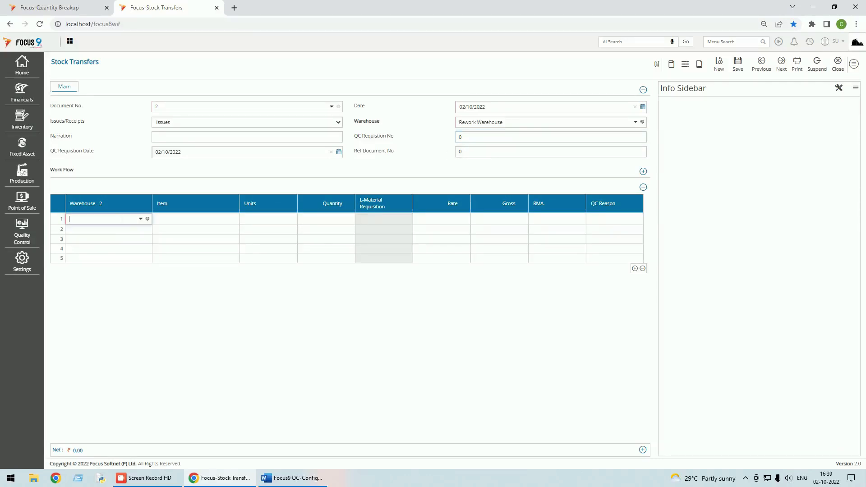
left_click(141, 220)
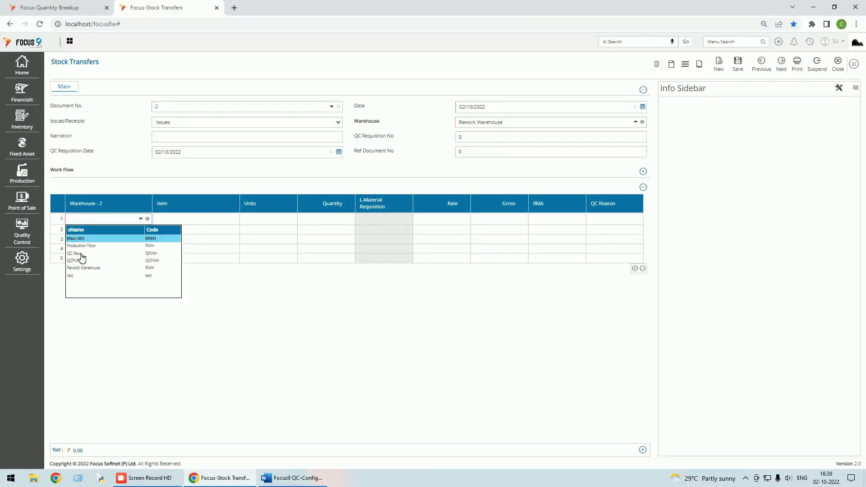
left_click(82, 253)
left_click(233, 218)
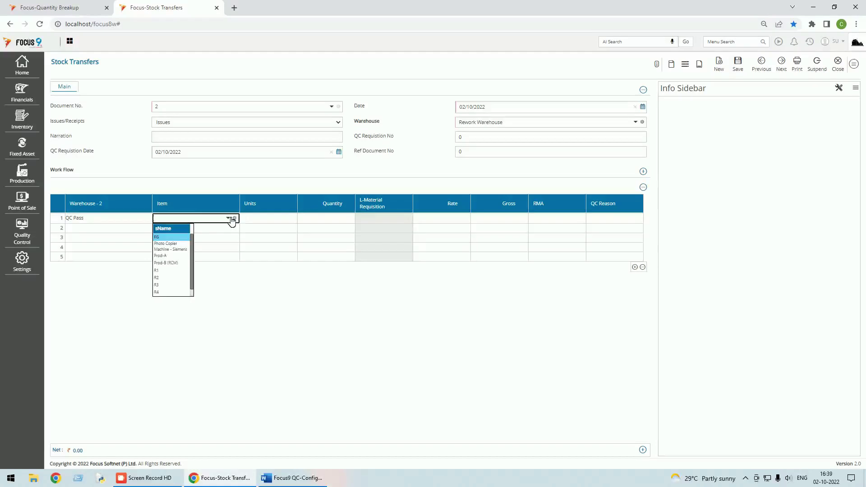
left_click(170, 244)
key("Tab")
left_click(323, 220)
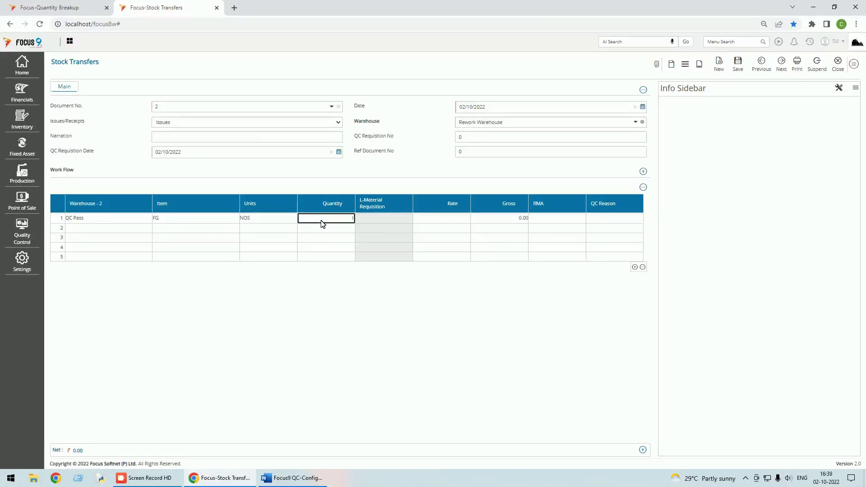
key("Tab")
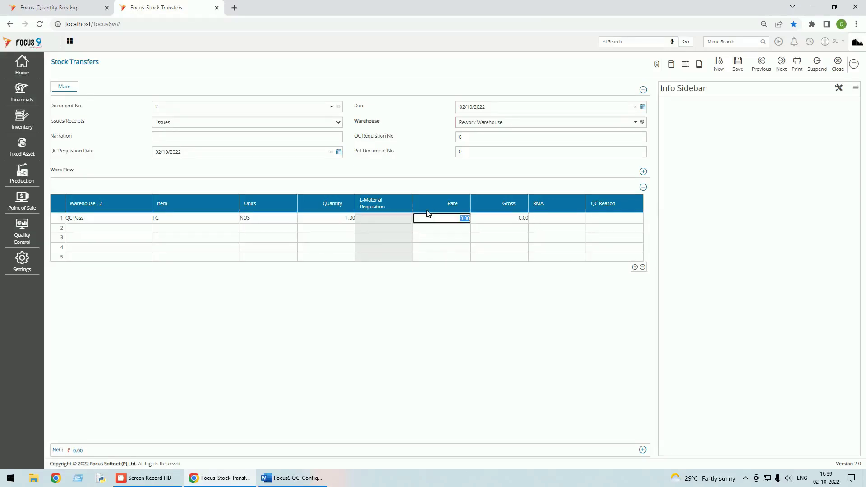
Add RMA serial A-5 to row 1 and save the transfer voucher
left_click(738, 65)
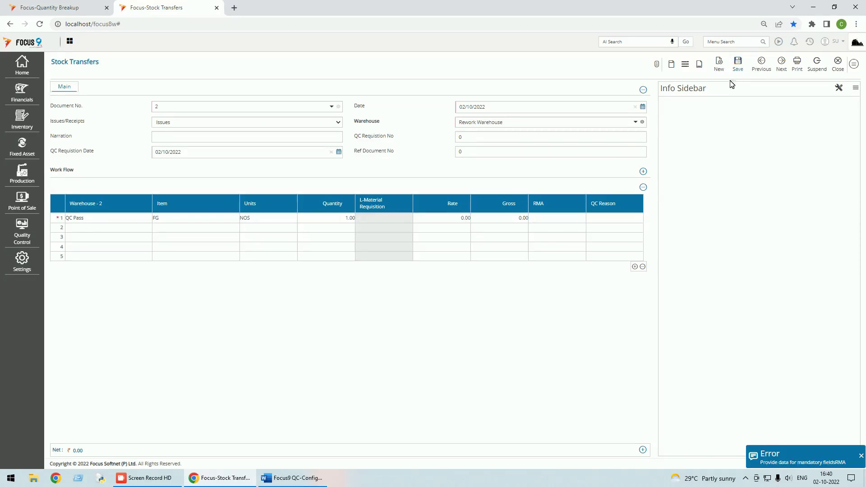
left_click(540, 219)
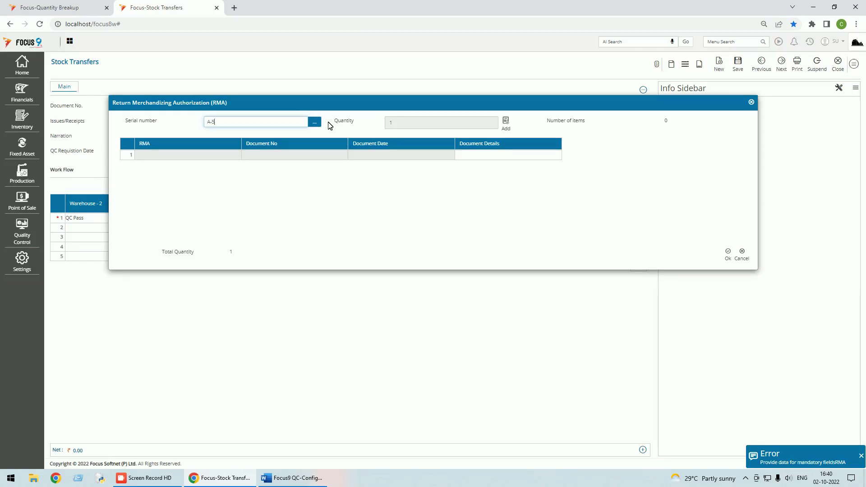
left_click(507, 128)
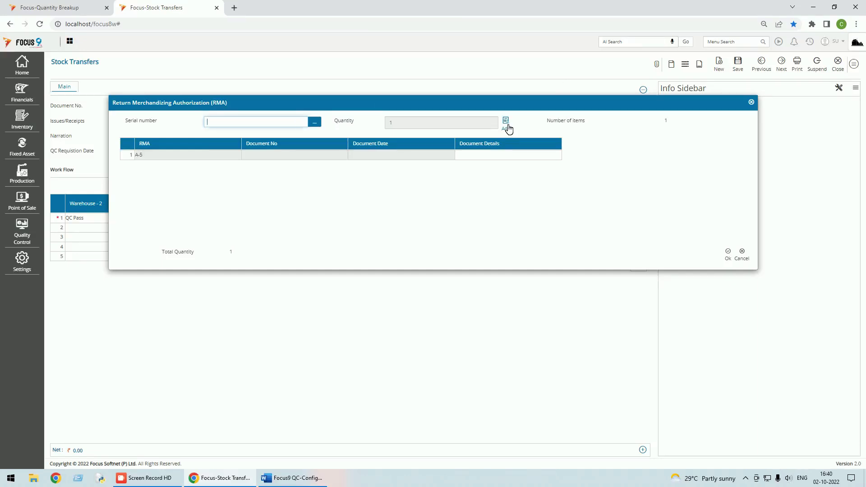
left_click(730, 256)
left_click(738, 65)
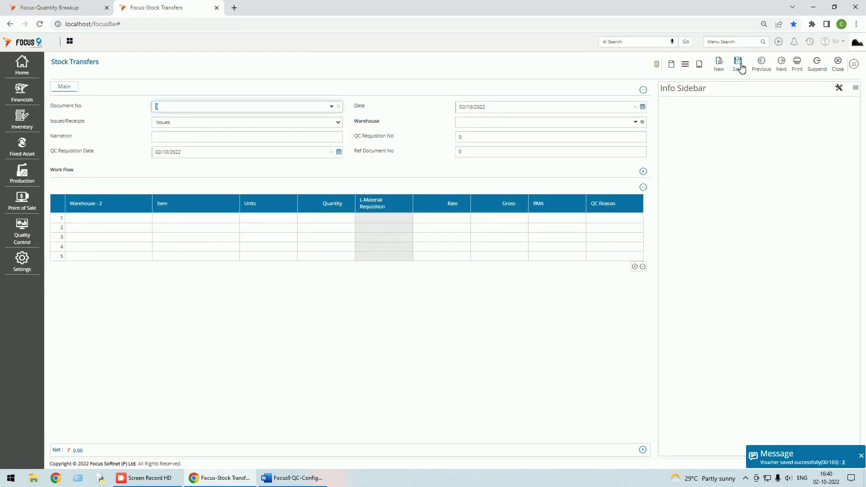
Reopen voucher 2 to check QC Reason choices, then discard changes and close the list
left_click(762, 64)
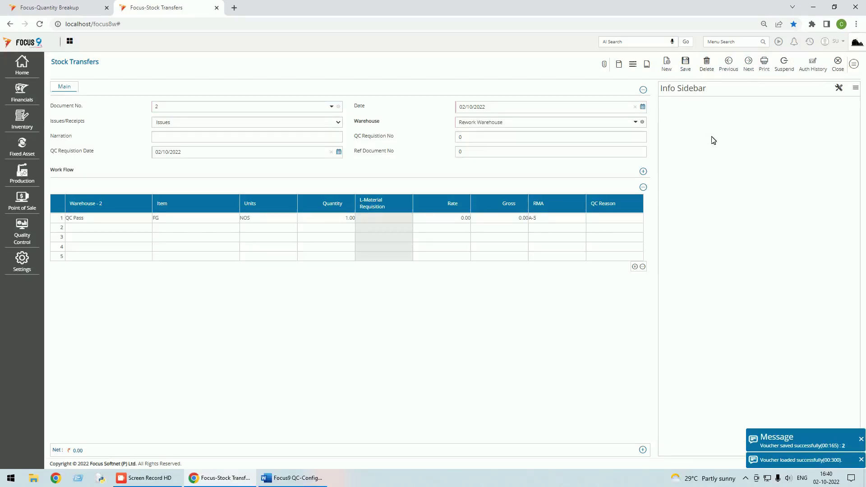
left_click(606, 218)
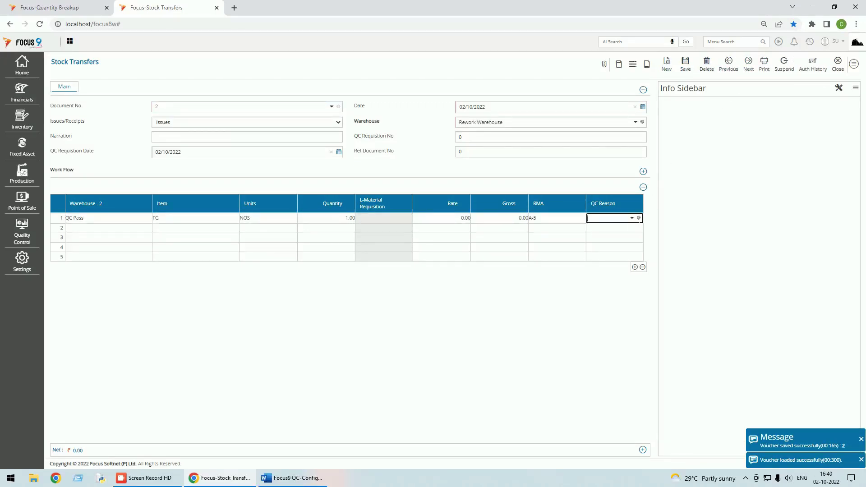
left_click(637, 219)
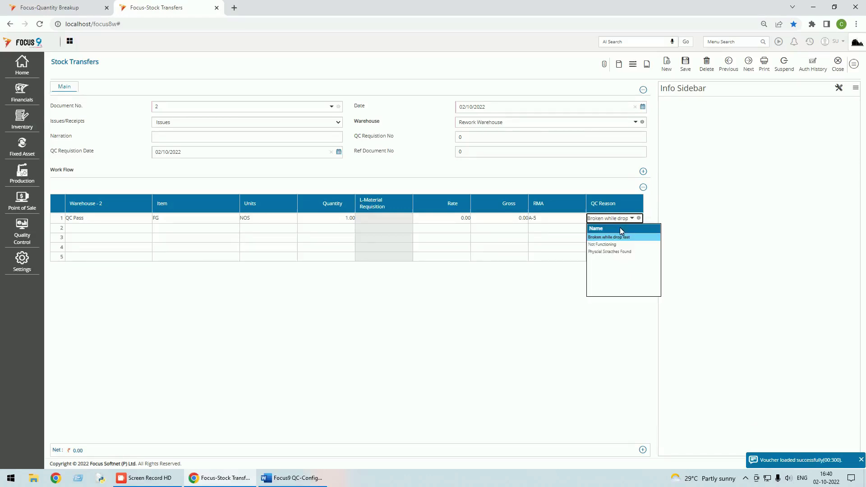
left_click(837, 64)
left_click(489, 88)
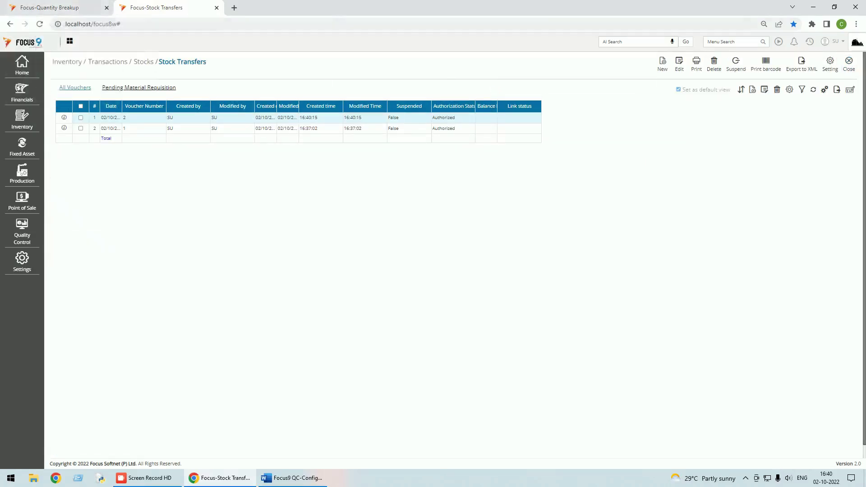
left_click(848, 67)
Run Stock balance by Warehouse for all warehouses, confirming 5.00 FG in QC Pass, then close it
left_click(811, 42)
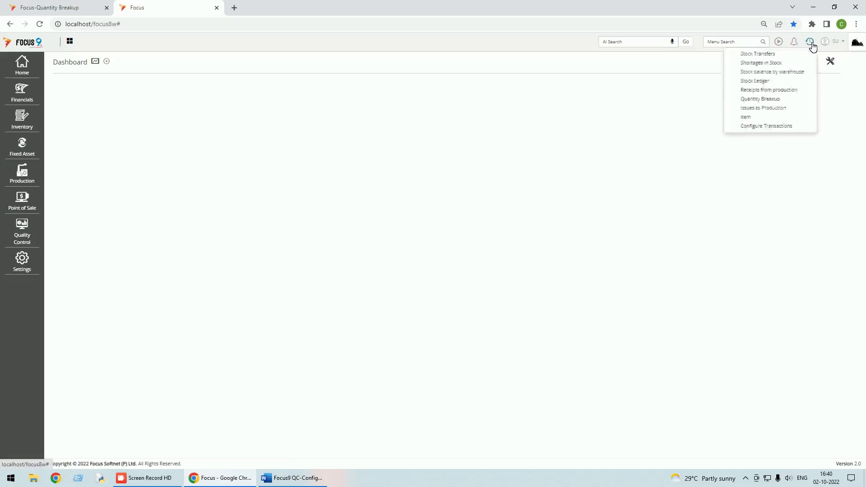
left_click(780, 73)
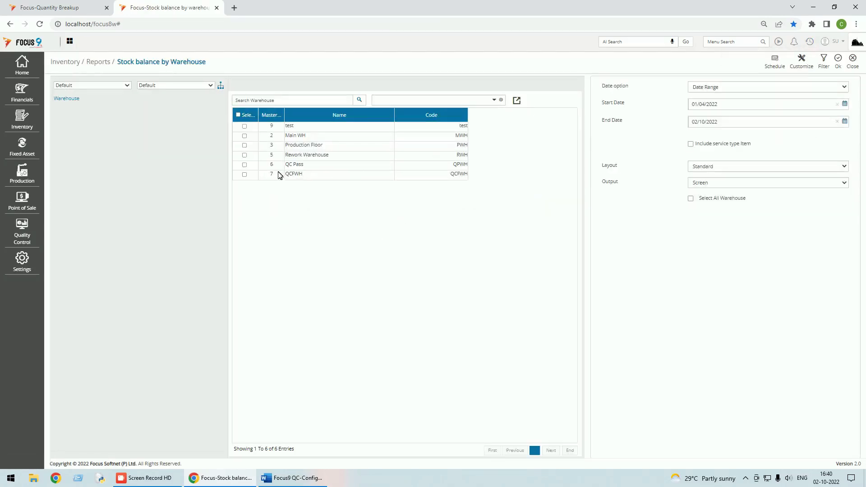
left_click(238, 115)
left_click(839, 61)
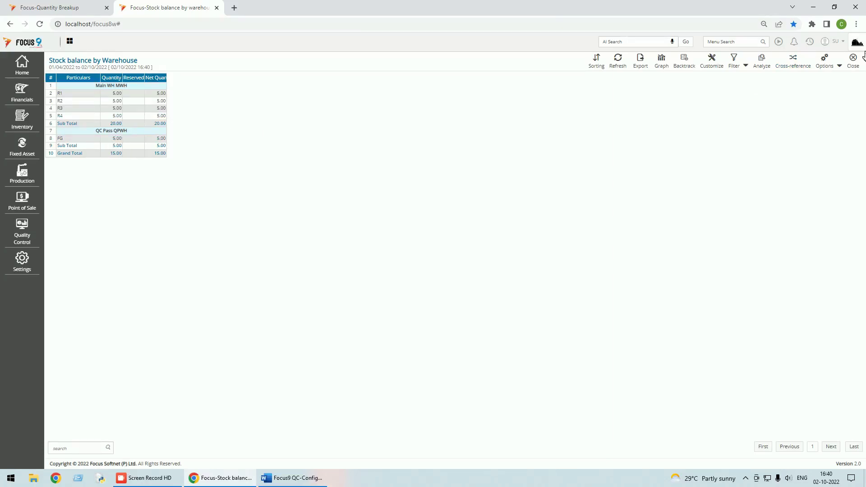
left_click(853, 59)
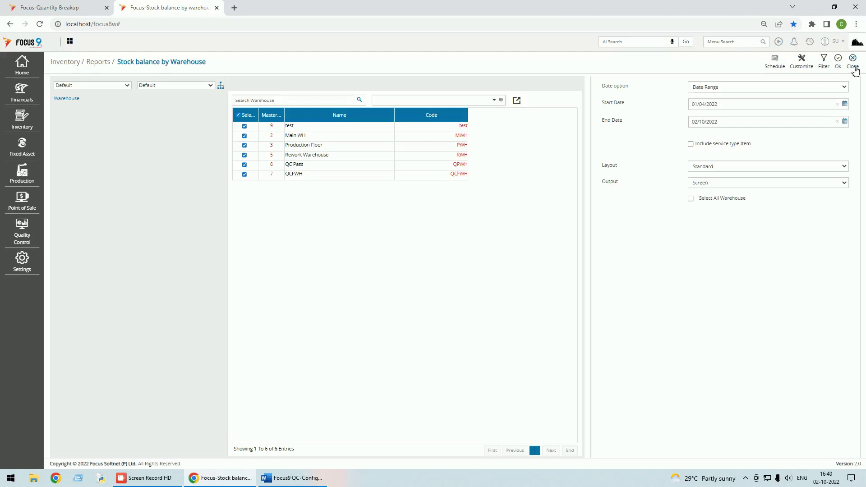
left_click(852, 59)
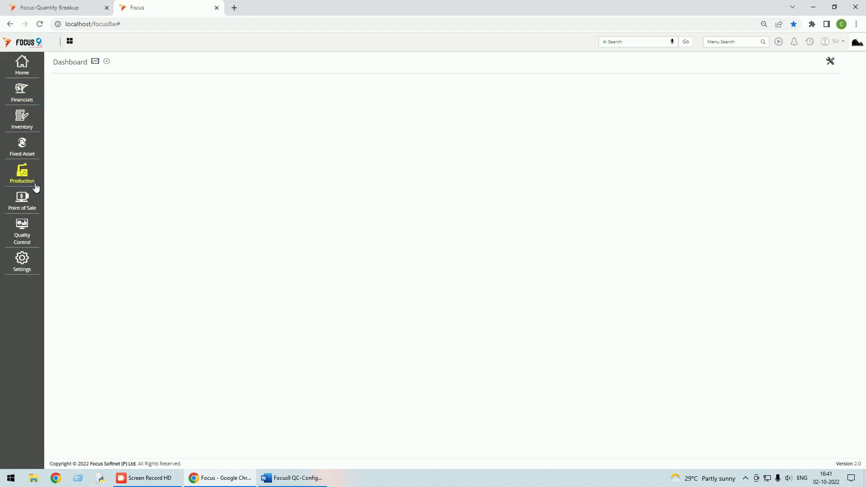
Start a new Stock Transfers voucher with source warehouse QC Pass
left_click(808, 42)
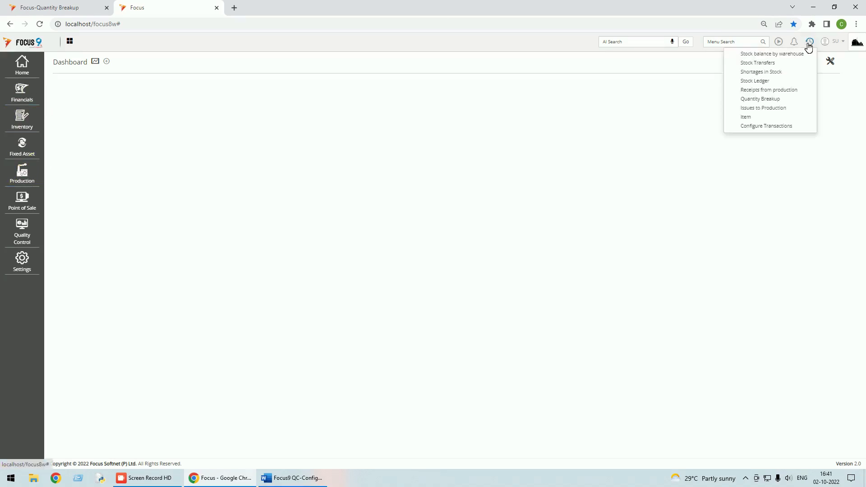
left_click(775, 63)
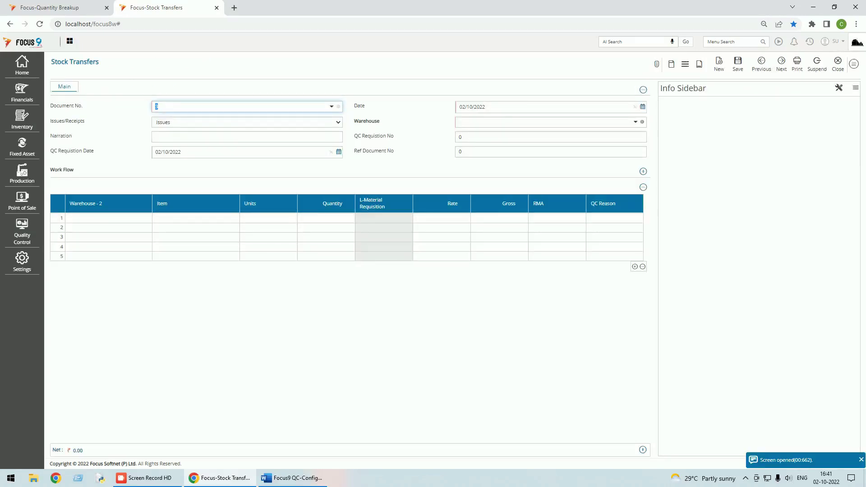
left_click(496, 122)
type("q")
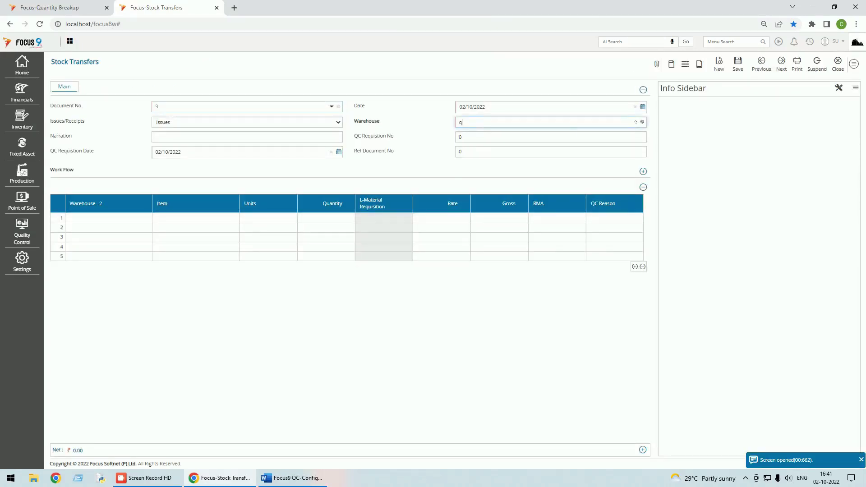
type("c")
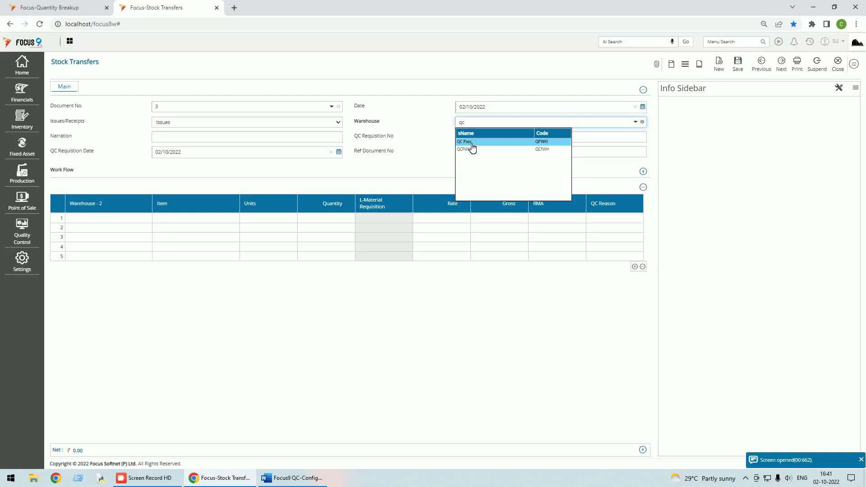
left_click(469, 143)
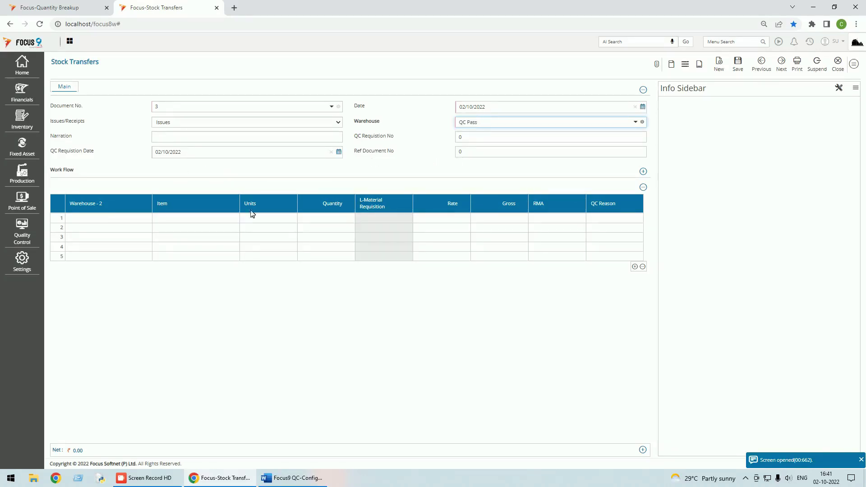
Fill line 1 with destination Main WH, item FG, quantity 5, reaching the RMA entry
left_click(119, 219)
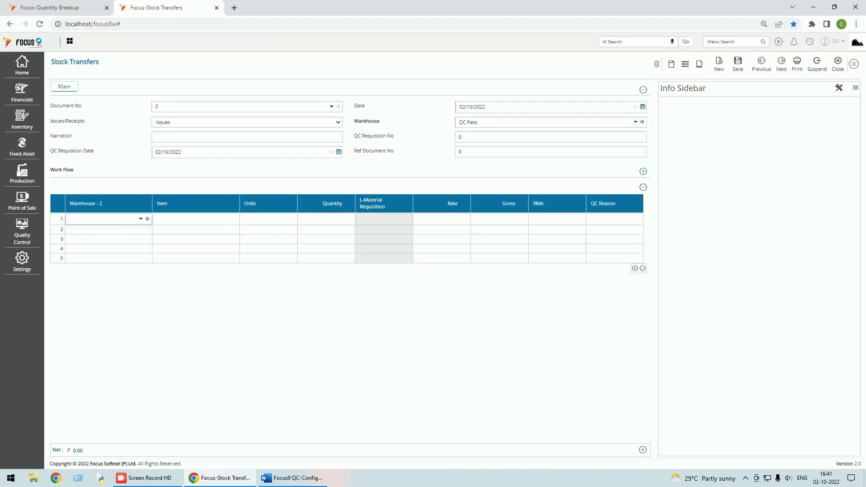
left_click(141, 219)
left_click(87, 242)
left_click(210, 220)
left_click(228, 218)
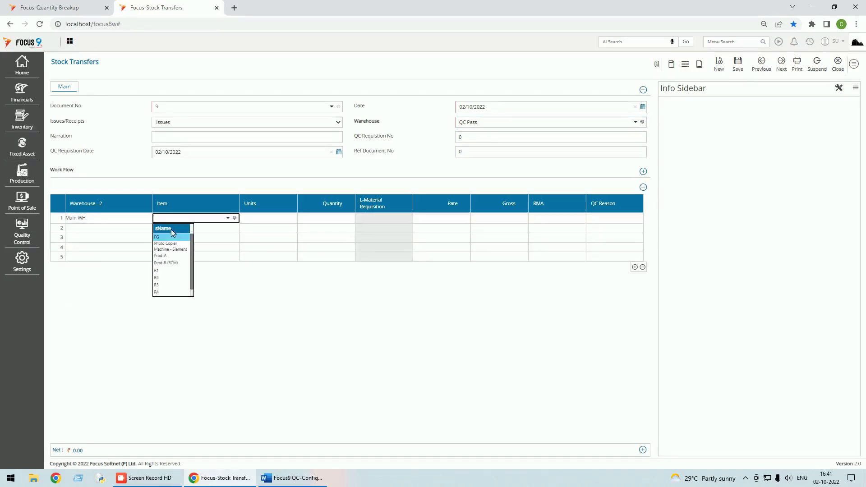
left_click(167, 240)
left_click(323, 221)
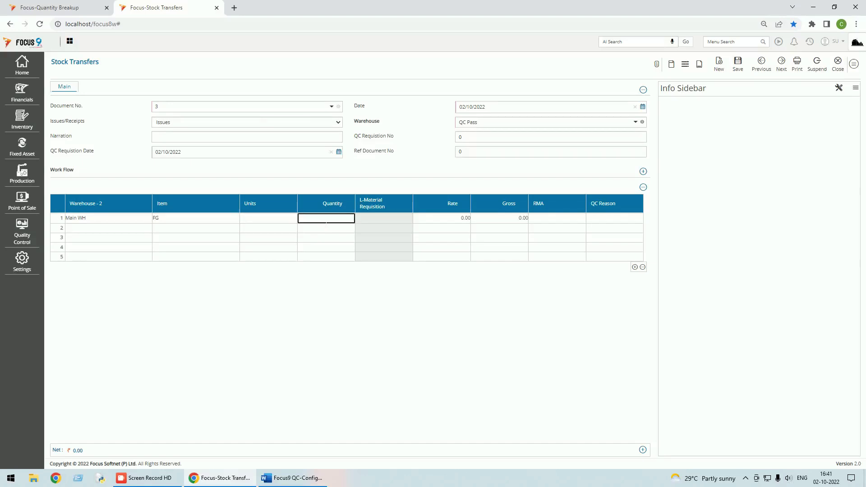
key("Tab")
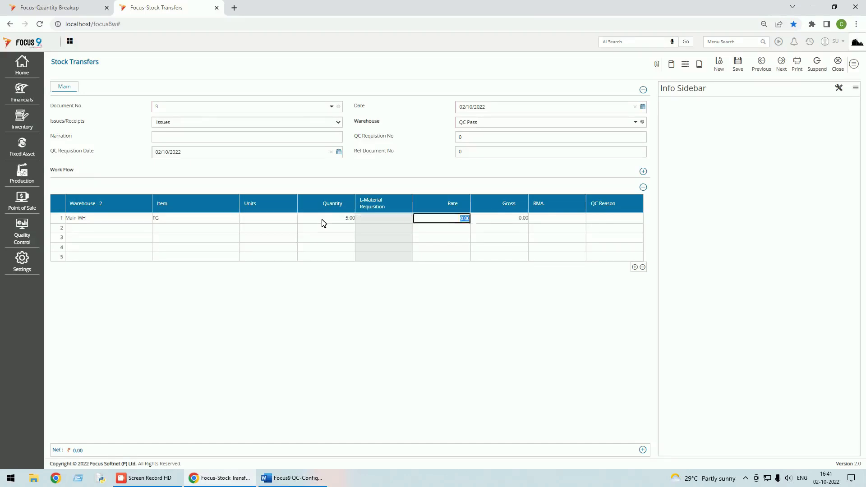
key("Tab")
key("Tab")
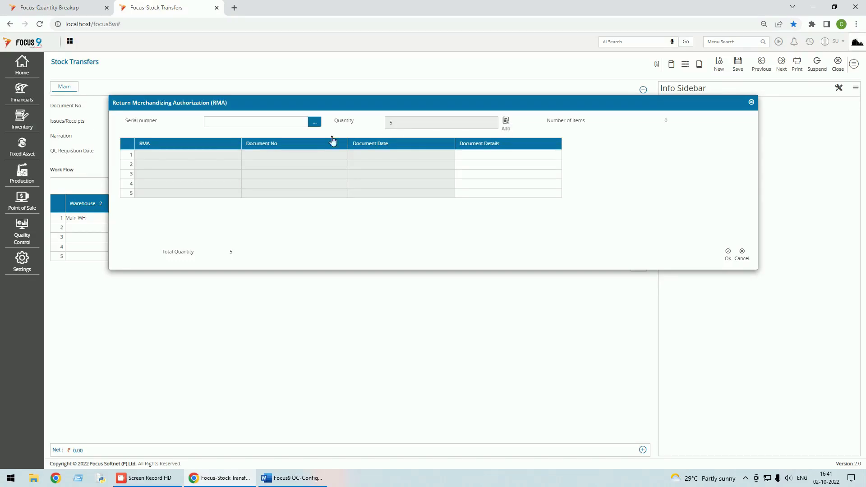
Select all RMA serials A-1 through A-5 for the FG transfer line and accept them
left_click(252, 122)
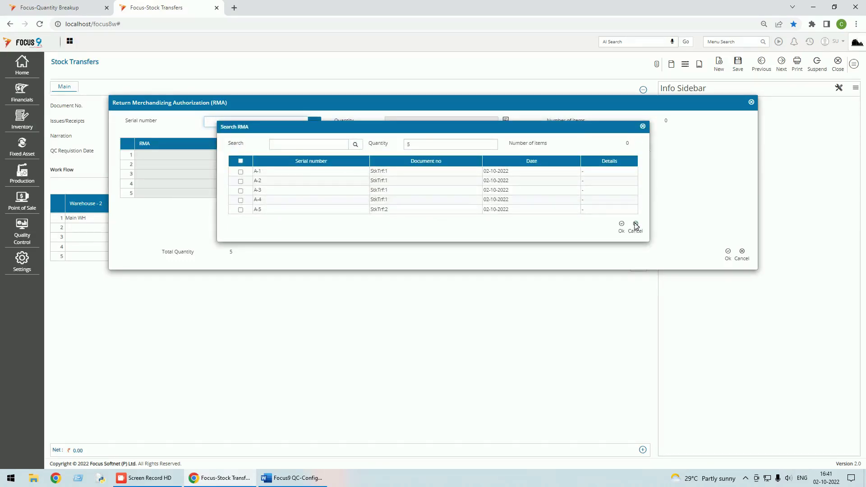
left_click(636, 228)
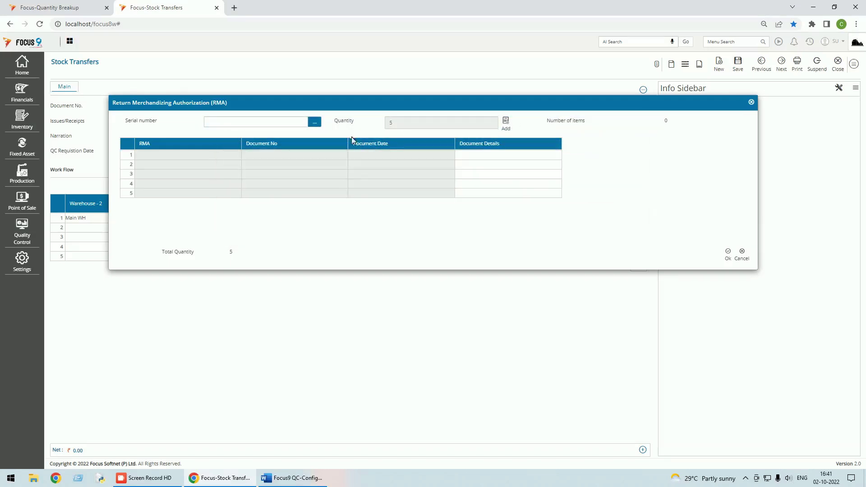
left_click(315, 123)
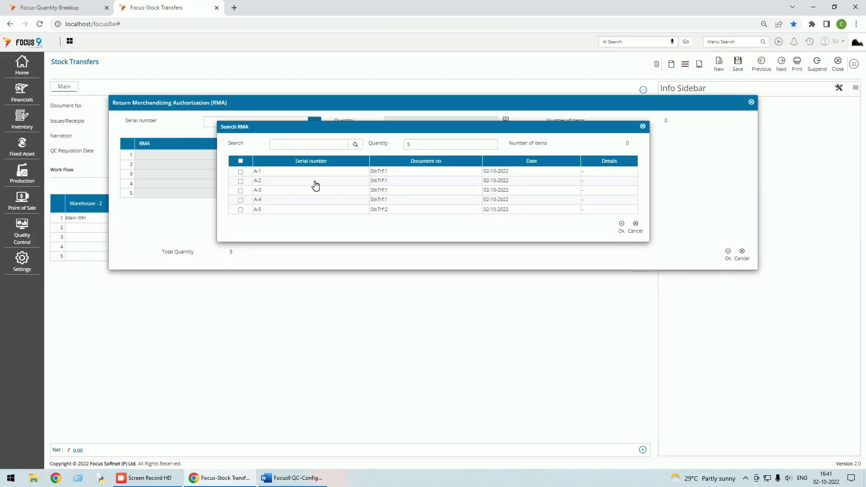
left_click(240, 161)
left_click(623, 229)
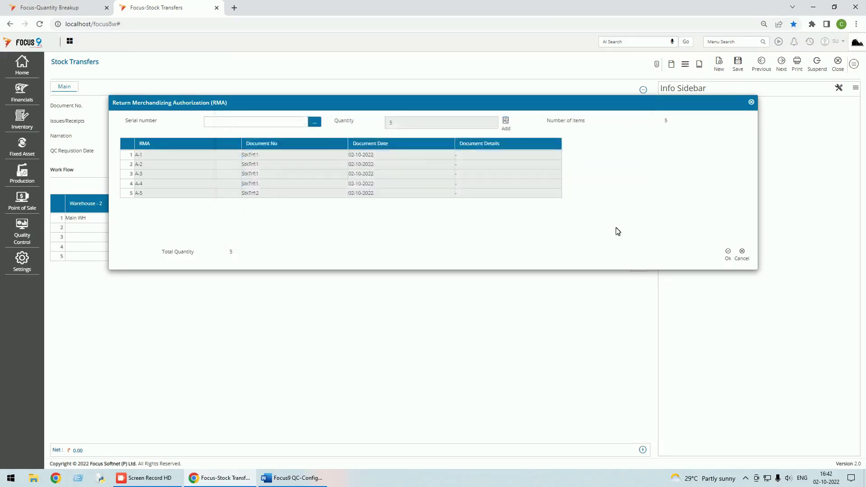
left_click(728, 254)
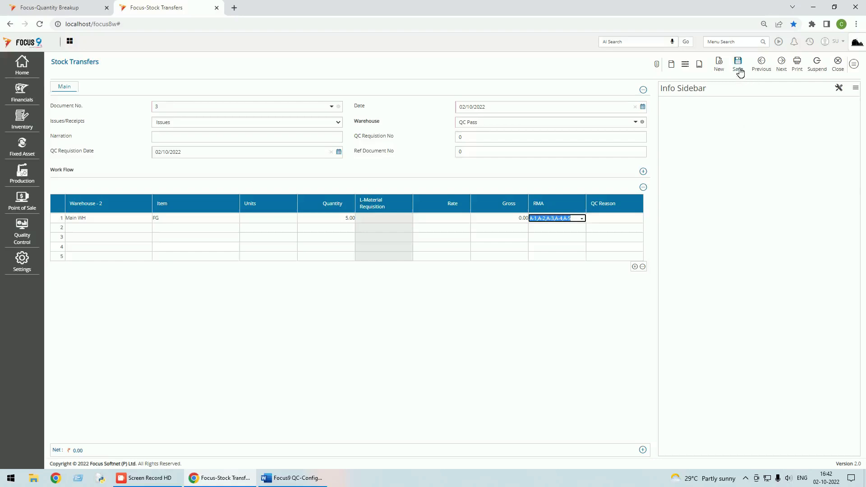
left_click(607, 208)
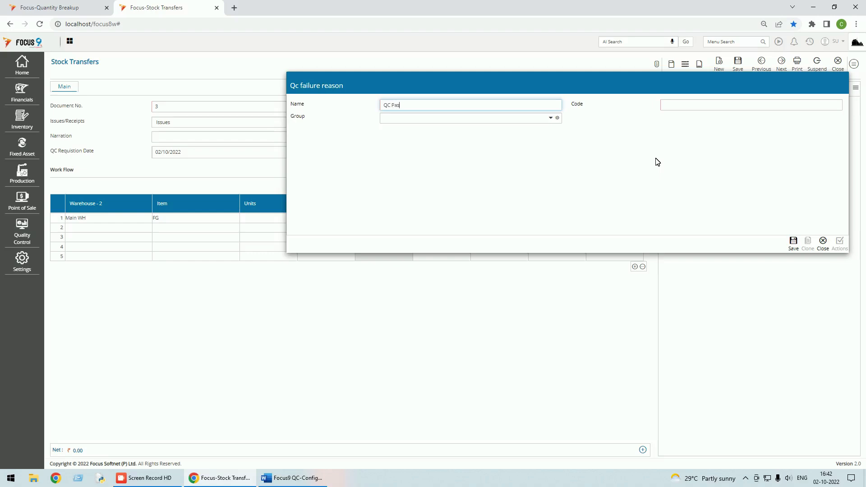
Create the 'QC Passed' reason, apply it to the FG line, and save voucher 3
key("Tab")
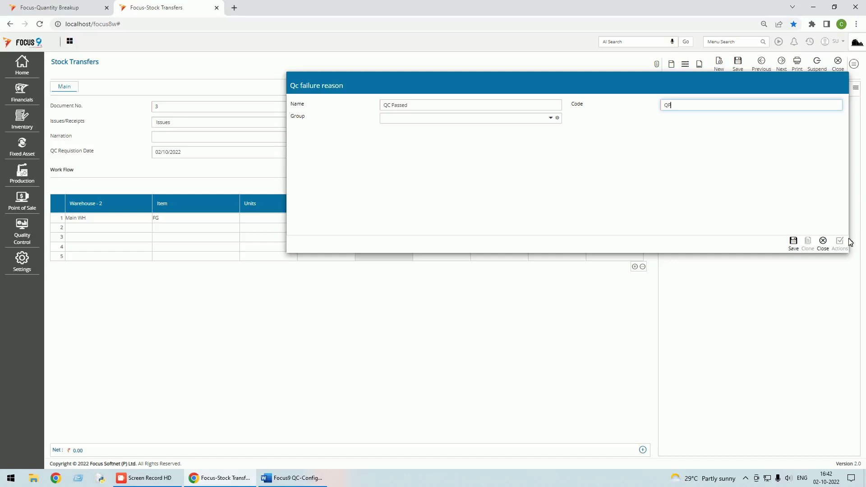
left_click(792, 245)
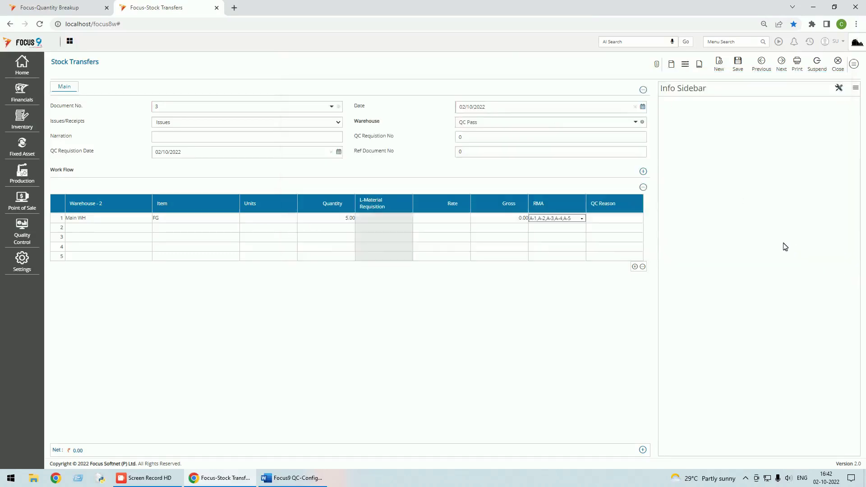
left_click(611, 217)
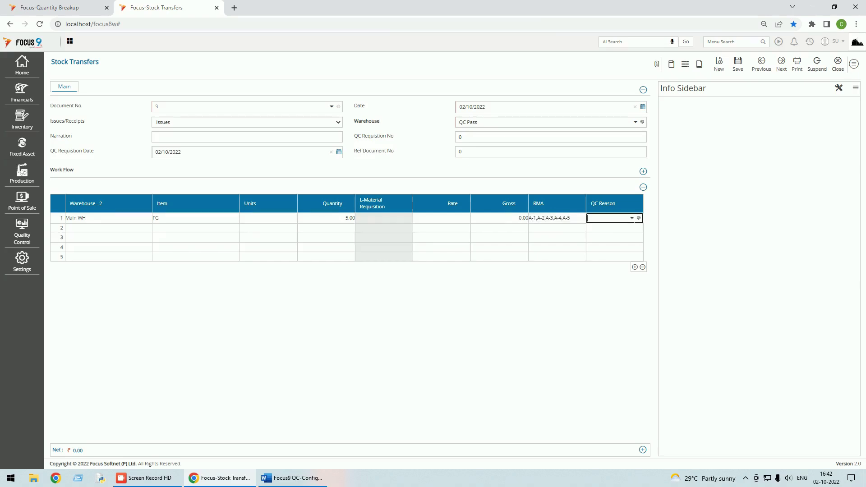
left_click(632, 219)
left_click(605, 261)
left_click(740, 68)
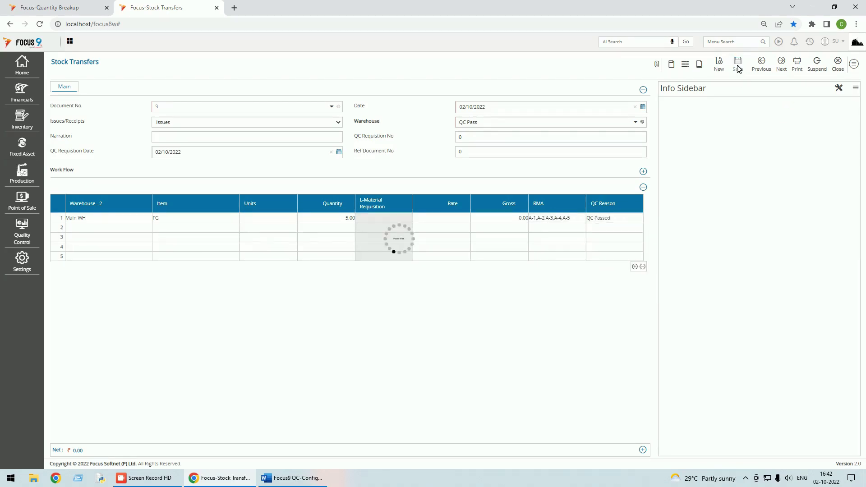
left_click(836, 62)
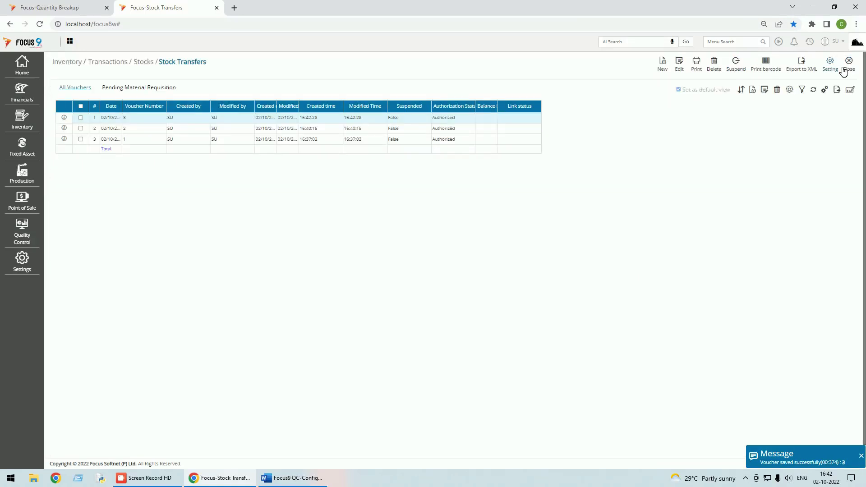
Rerun Stock balance by Warehouse for all warehouses, confirming 5 FG in Main WH, none in QC Pass
left_click(849, 64)
left_click(810, 43)
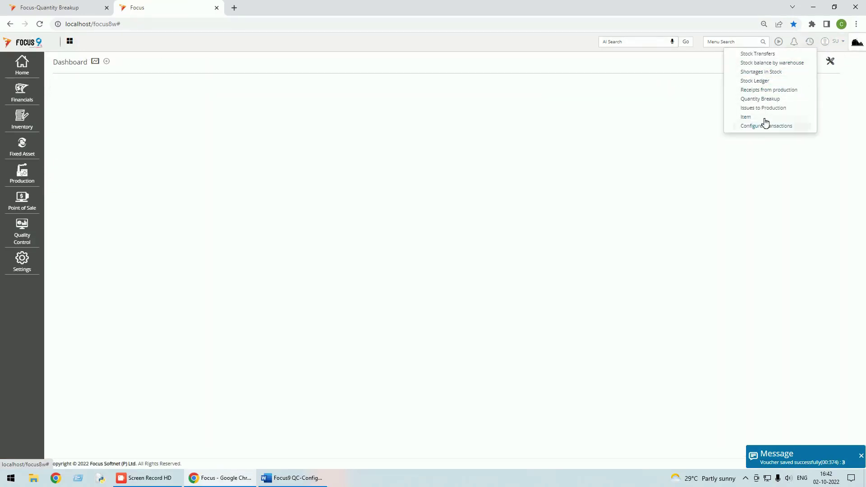
left_click(774, 63)
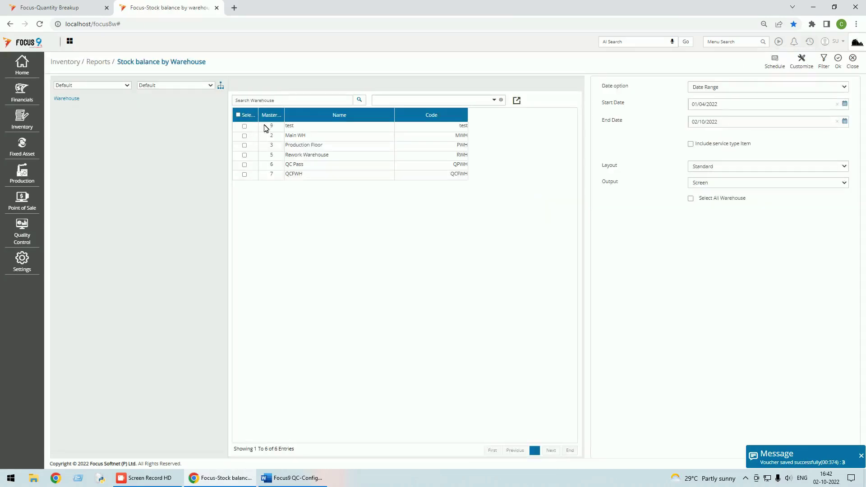
left_click(238, 115)
left_click(838, 59)
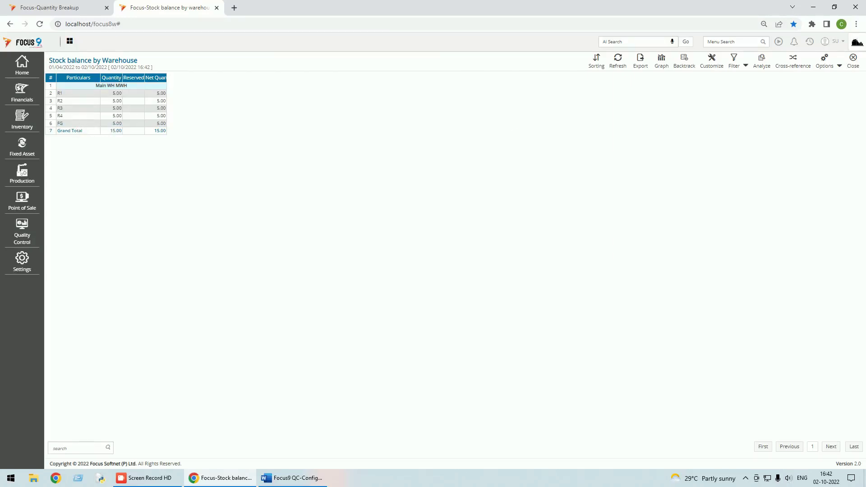
left_click(841, 67)
left_click(819, 79)
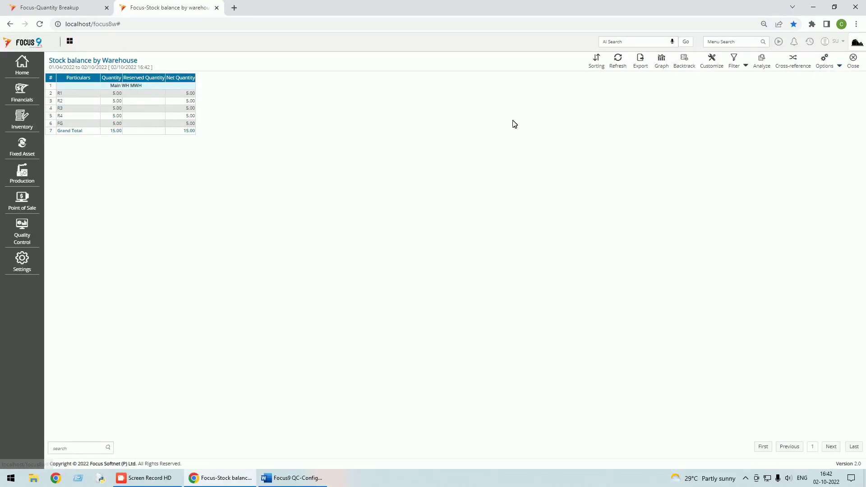
left_click(856, 64)
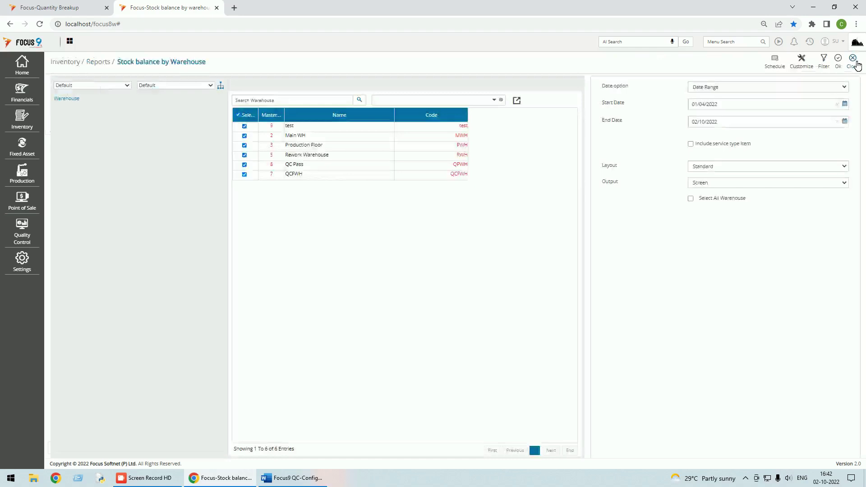
left_click(854, 64)
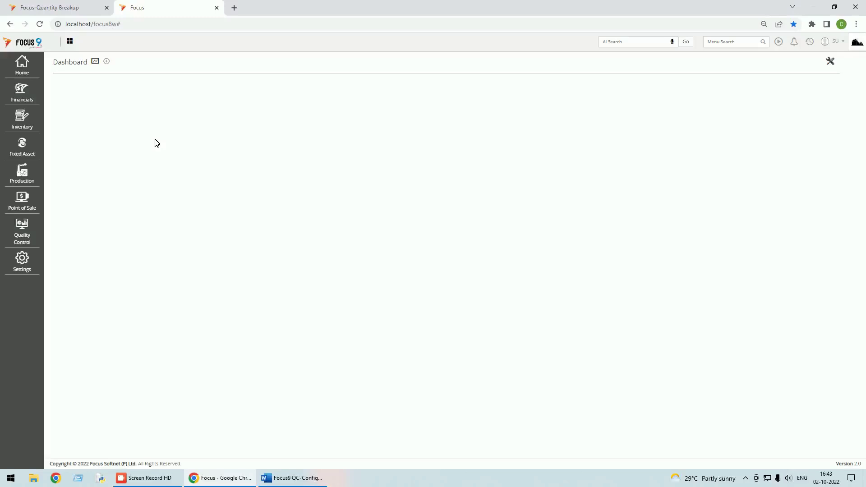
left_click(838, 42)
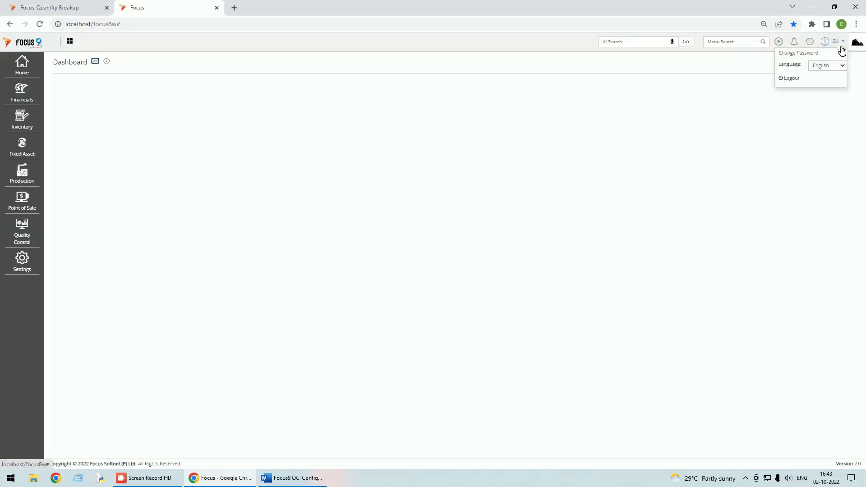